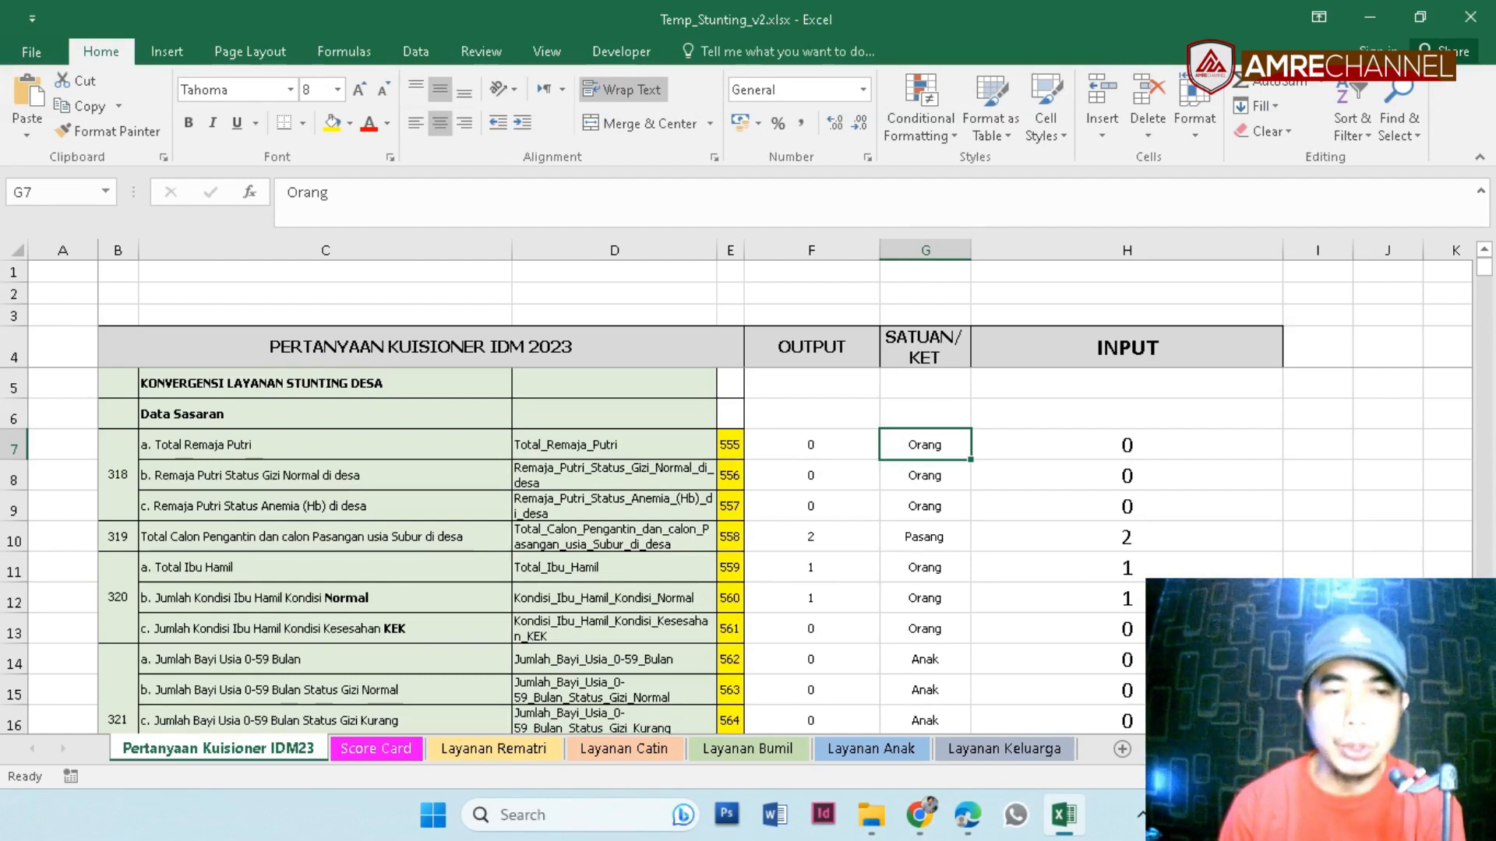
Look through the Score Card, Layanan Rematri, Layanan Catin, Layanan Bumil, Layanan Anak and Layanan Keluarga sheets.
{"action": "left_click", "coordinate": [375, 748]}
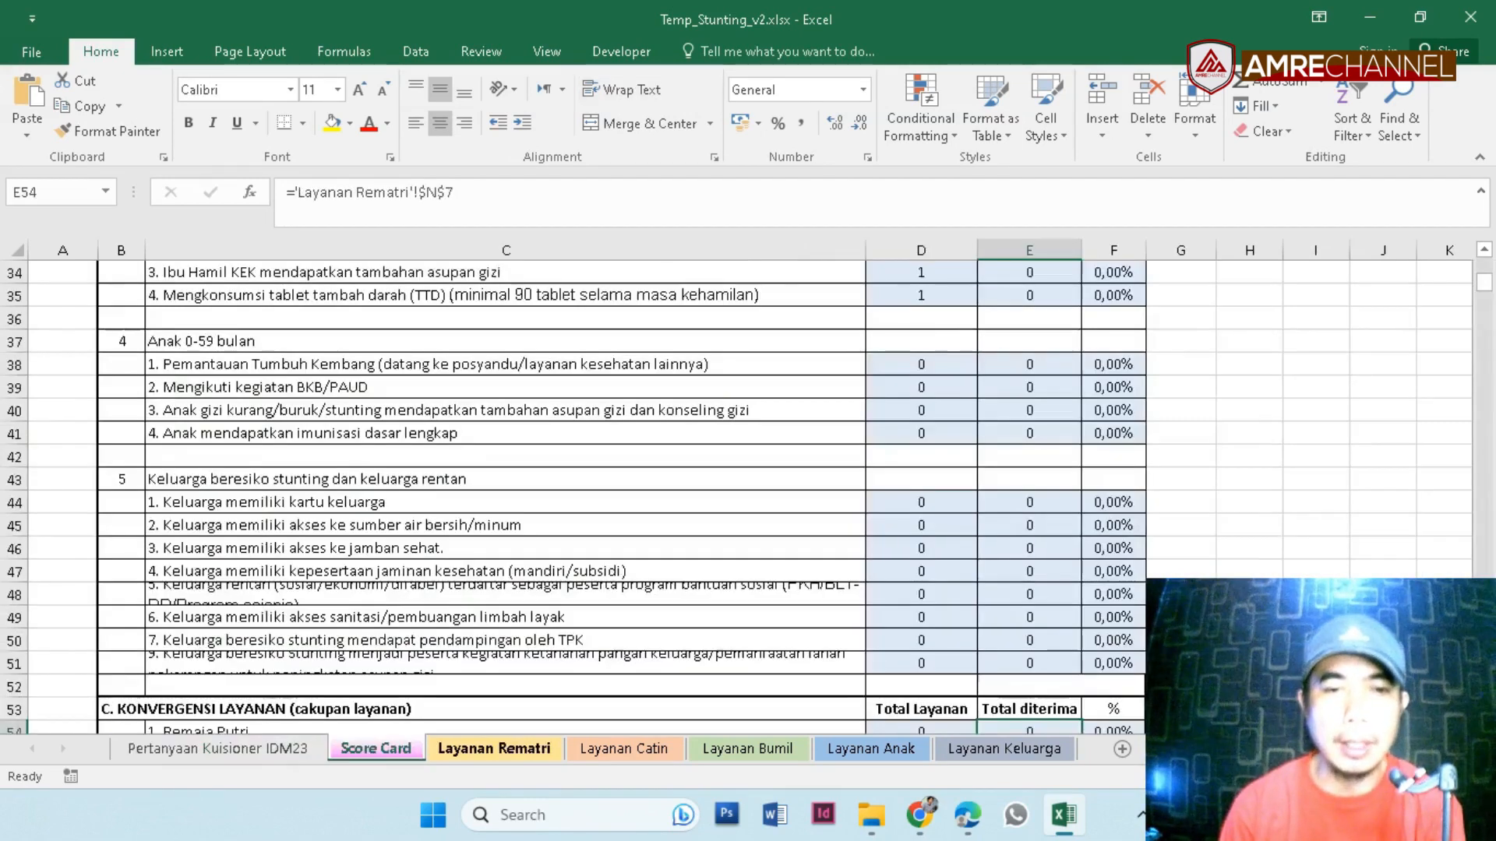
{"action": "left_click", "coordinate": [494, 749]}
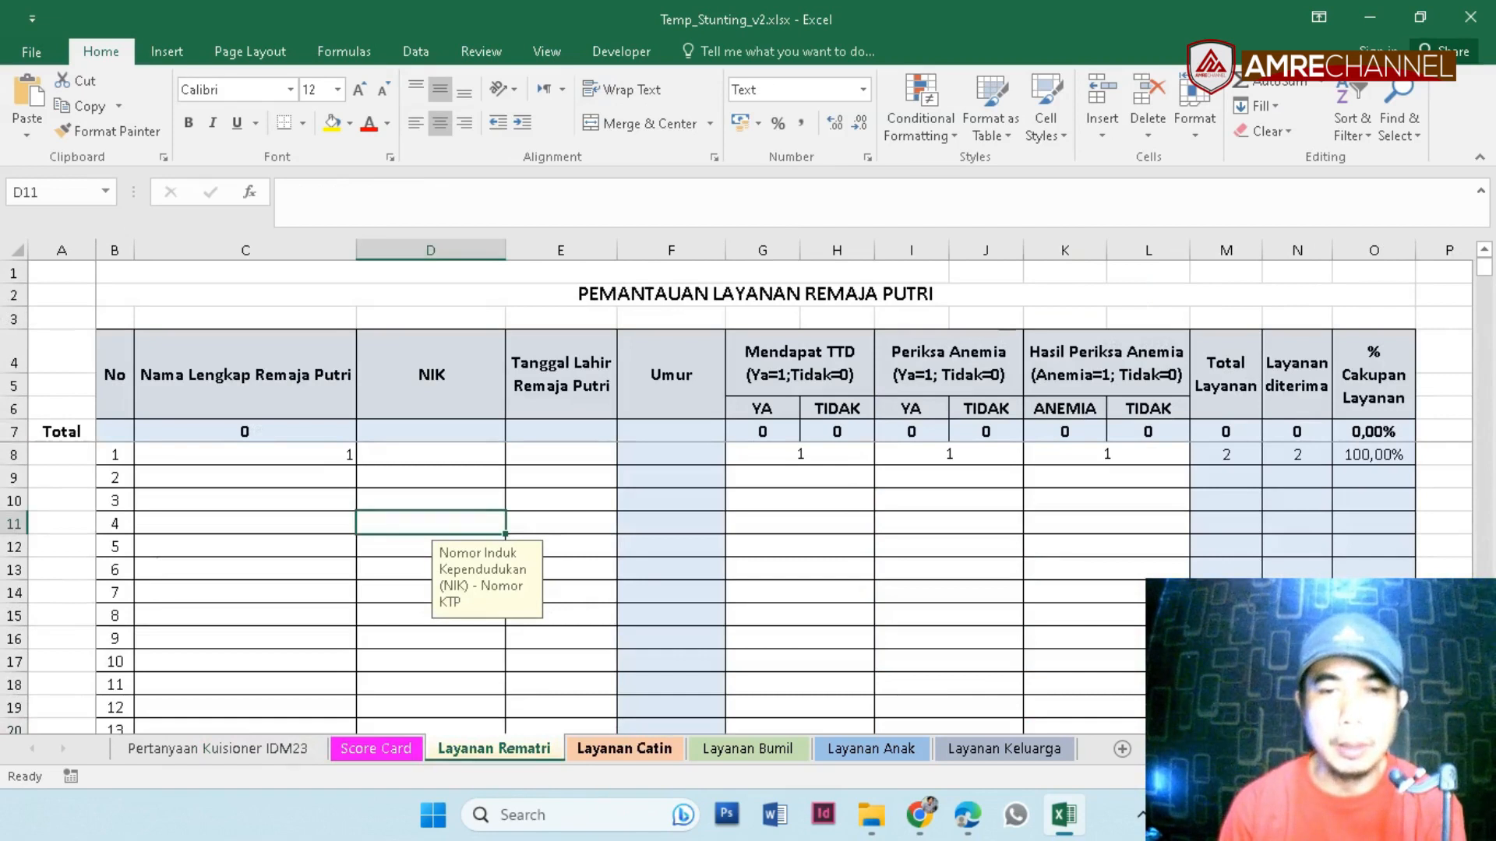
{"action": "left_click", "coordinate": [624, 749]}
{"action": "left_click", "coordinate": [747, 748]}
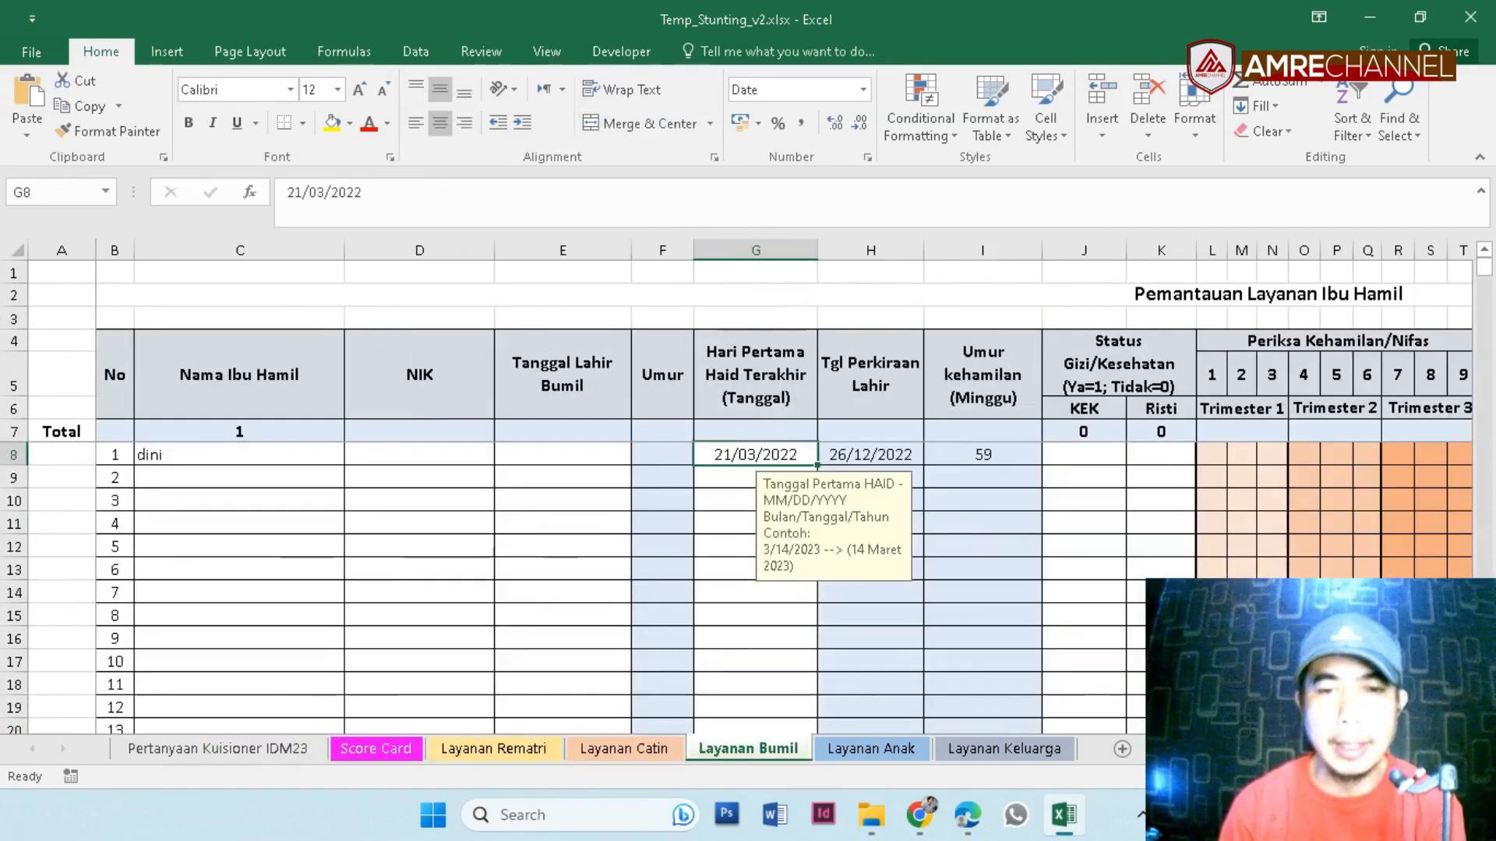
{"action": "left_click", "coordinate": [871, 748]}
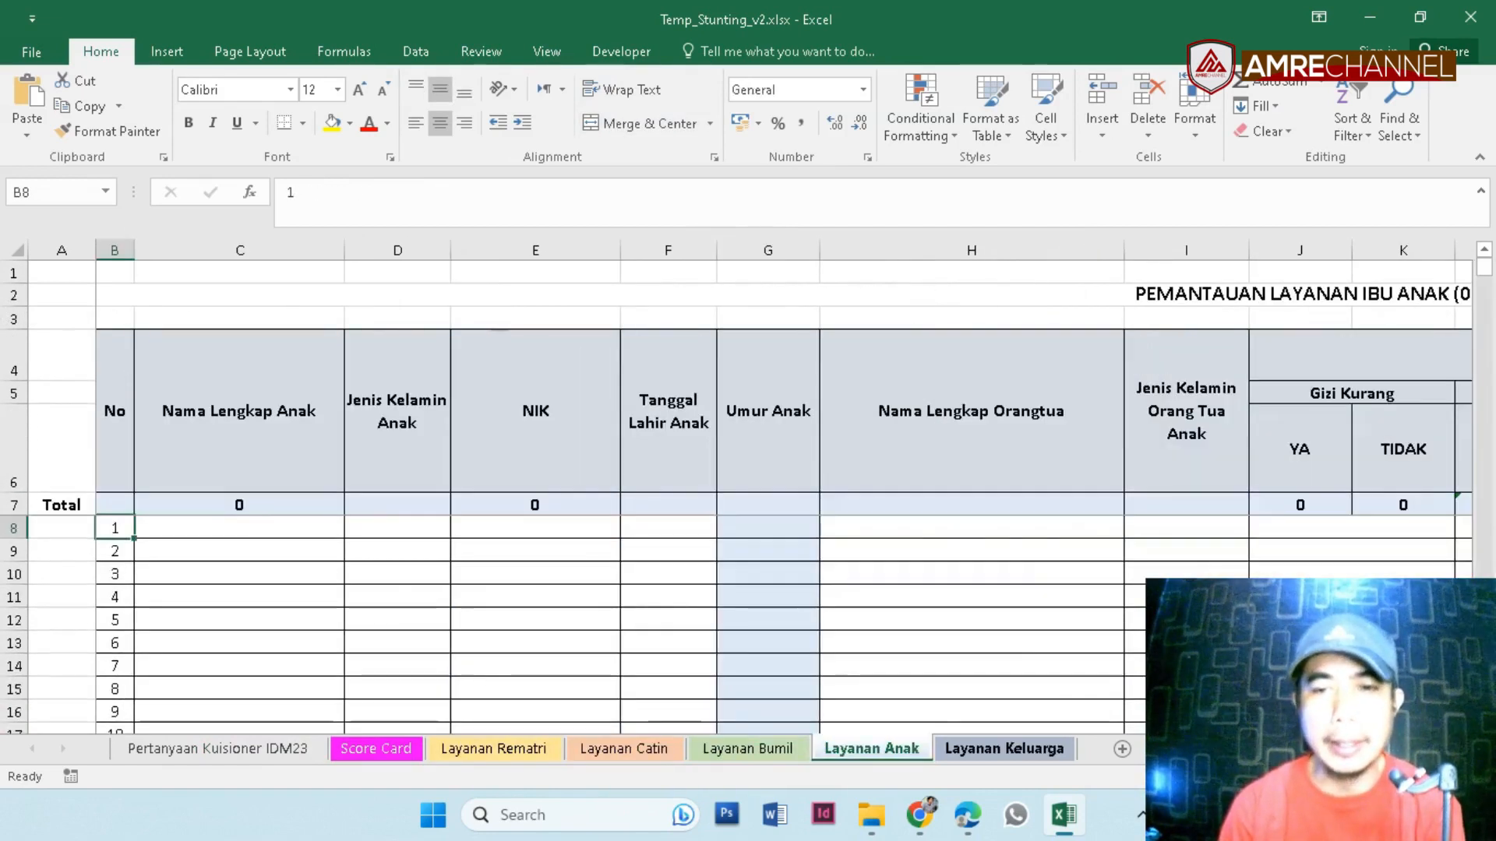
{"action": "left_click", "coordinate": [1004, 749]}
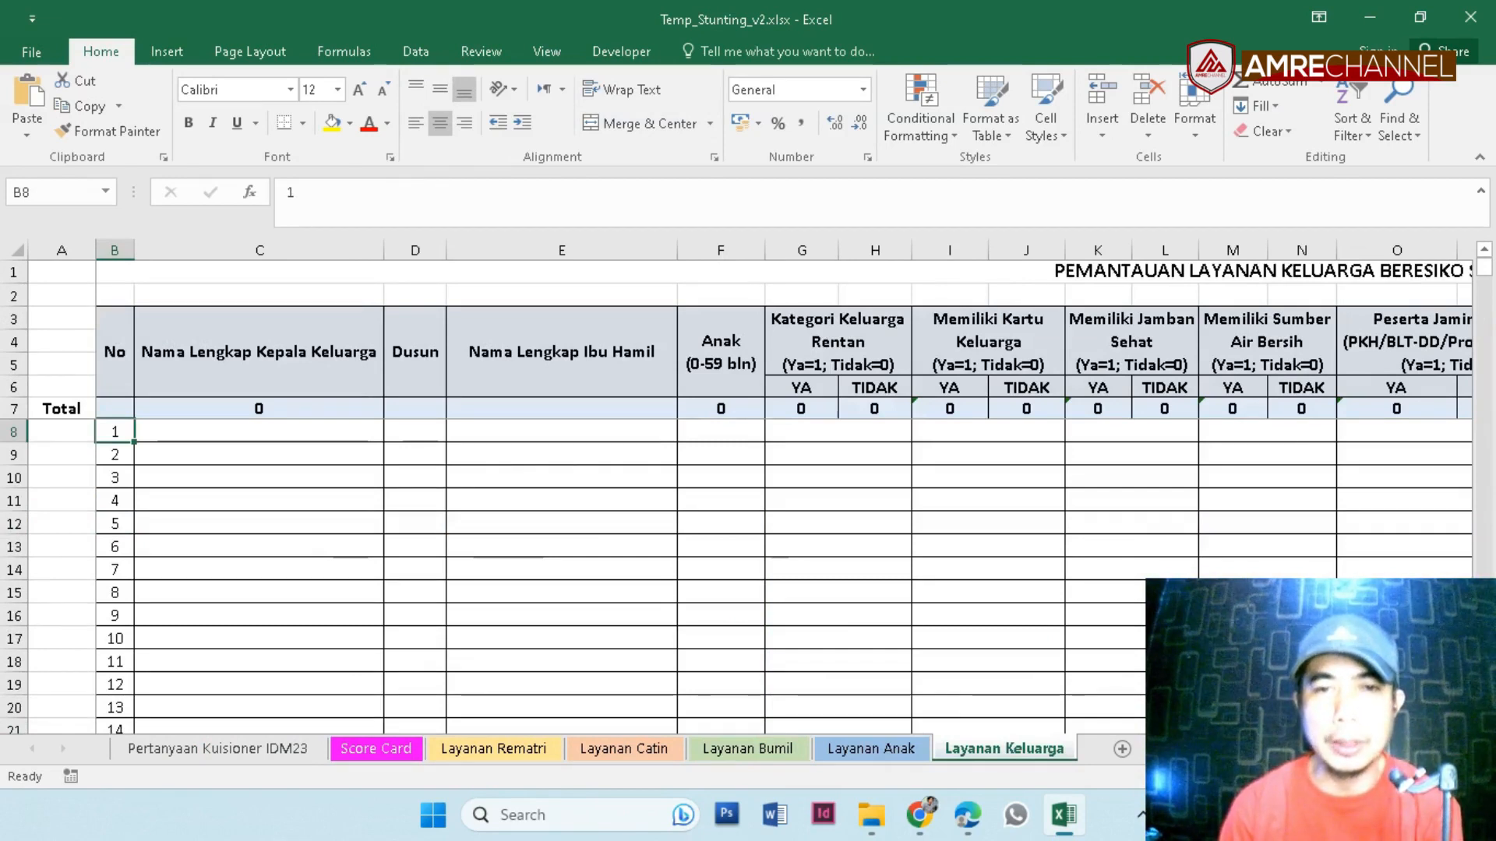
Review the questions on the Pertanyaan Kuisioner IDM23 sheet, from Data Sasaran down to the service totals.
{"action": "left_click", "coordinate": [218, 749]}
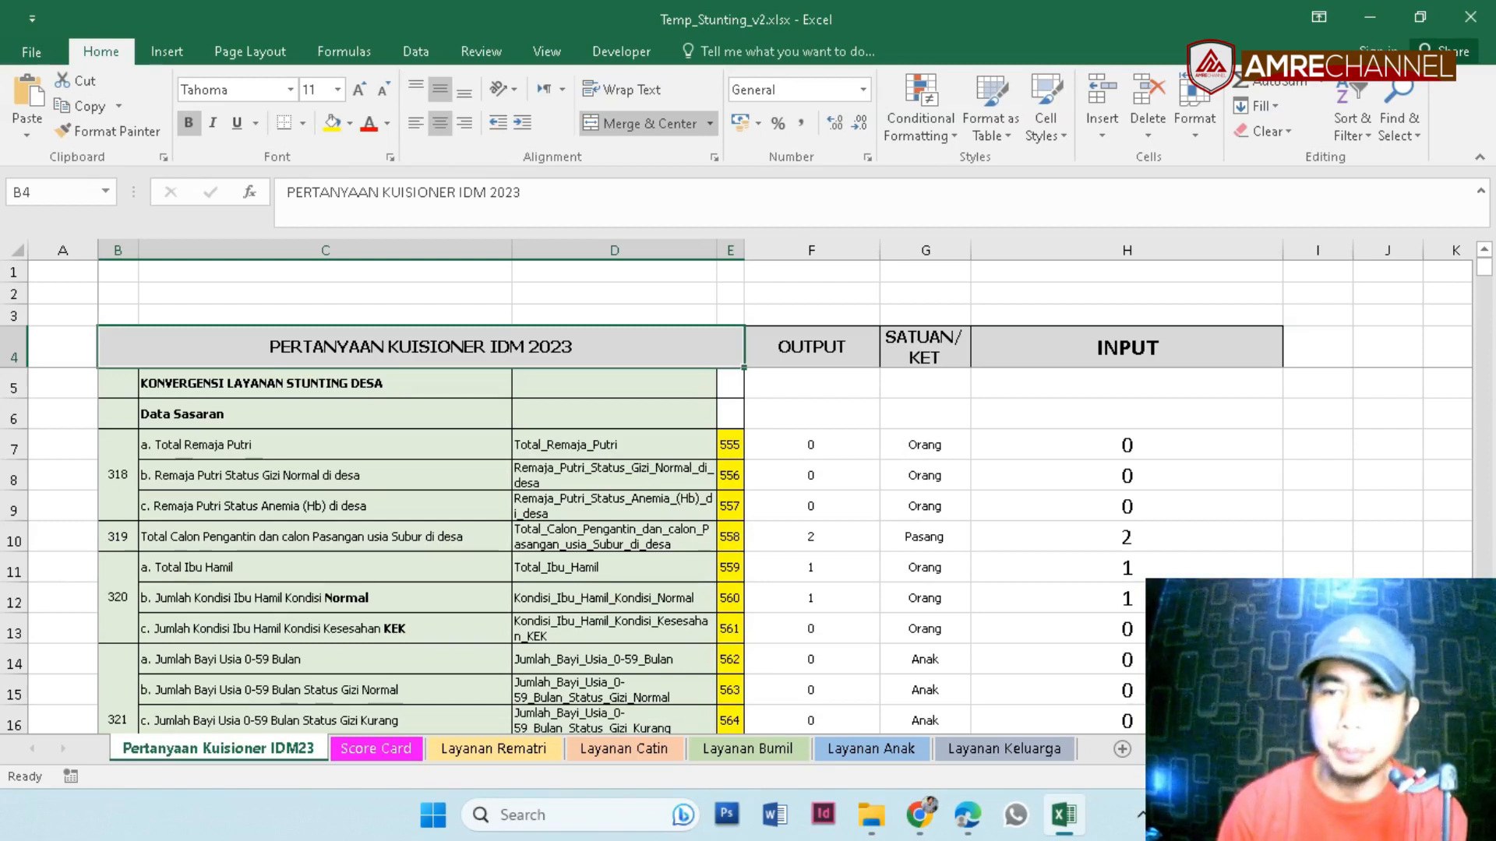
{"action": "scroll", "coordinate": [568, 552], "scroll_direction": "down", "scroll_amount": 3}
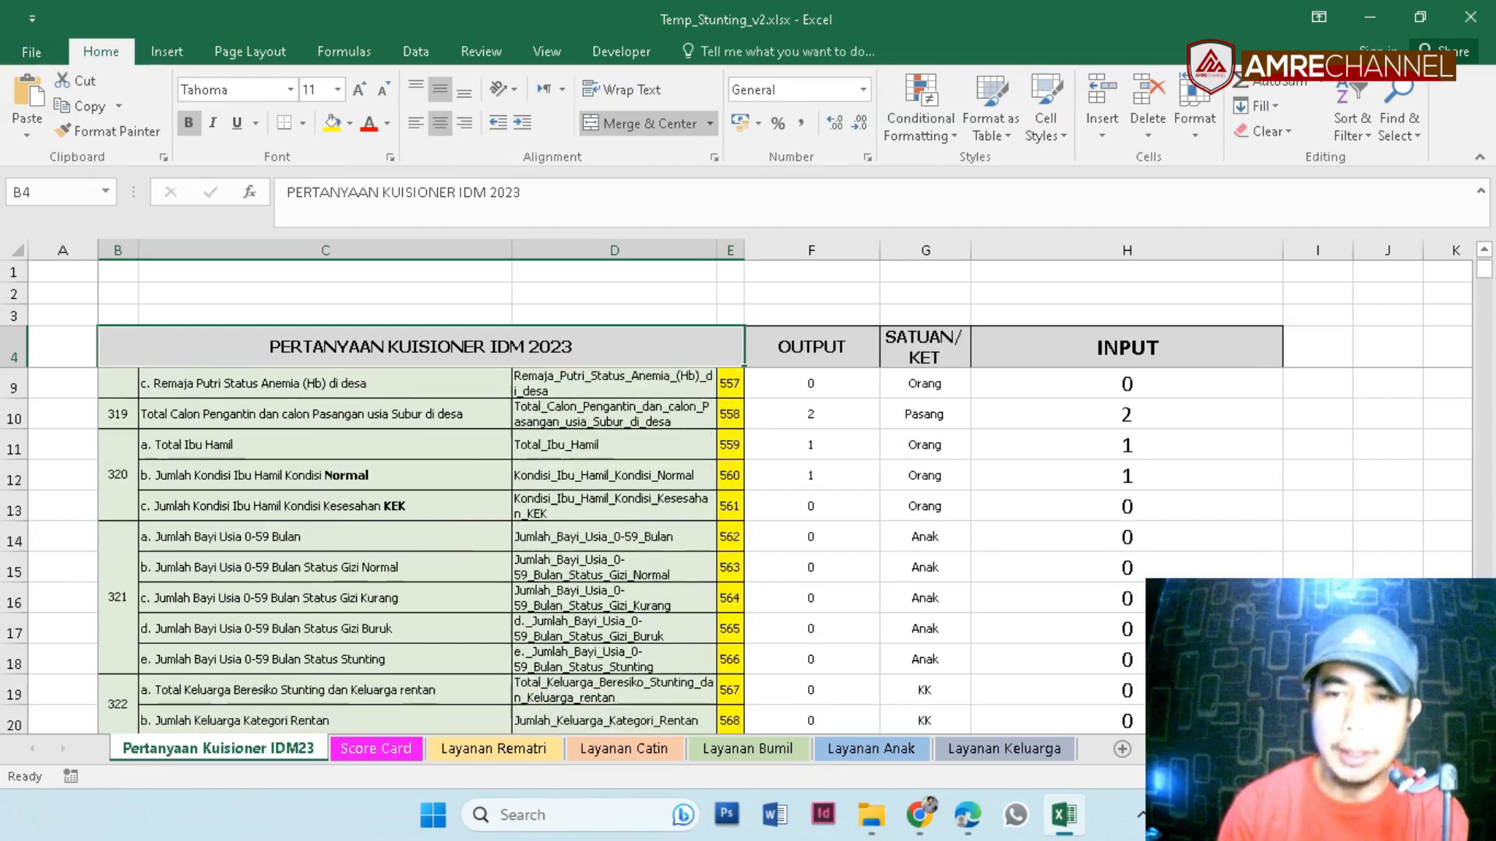
{"action": "scroll", "coordinate": [569, 552], "scroll_direction": "down", "scroll_amount": 3}
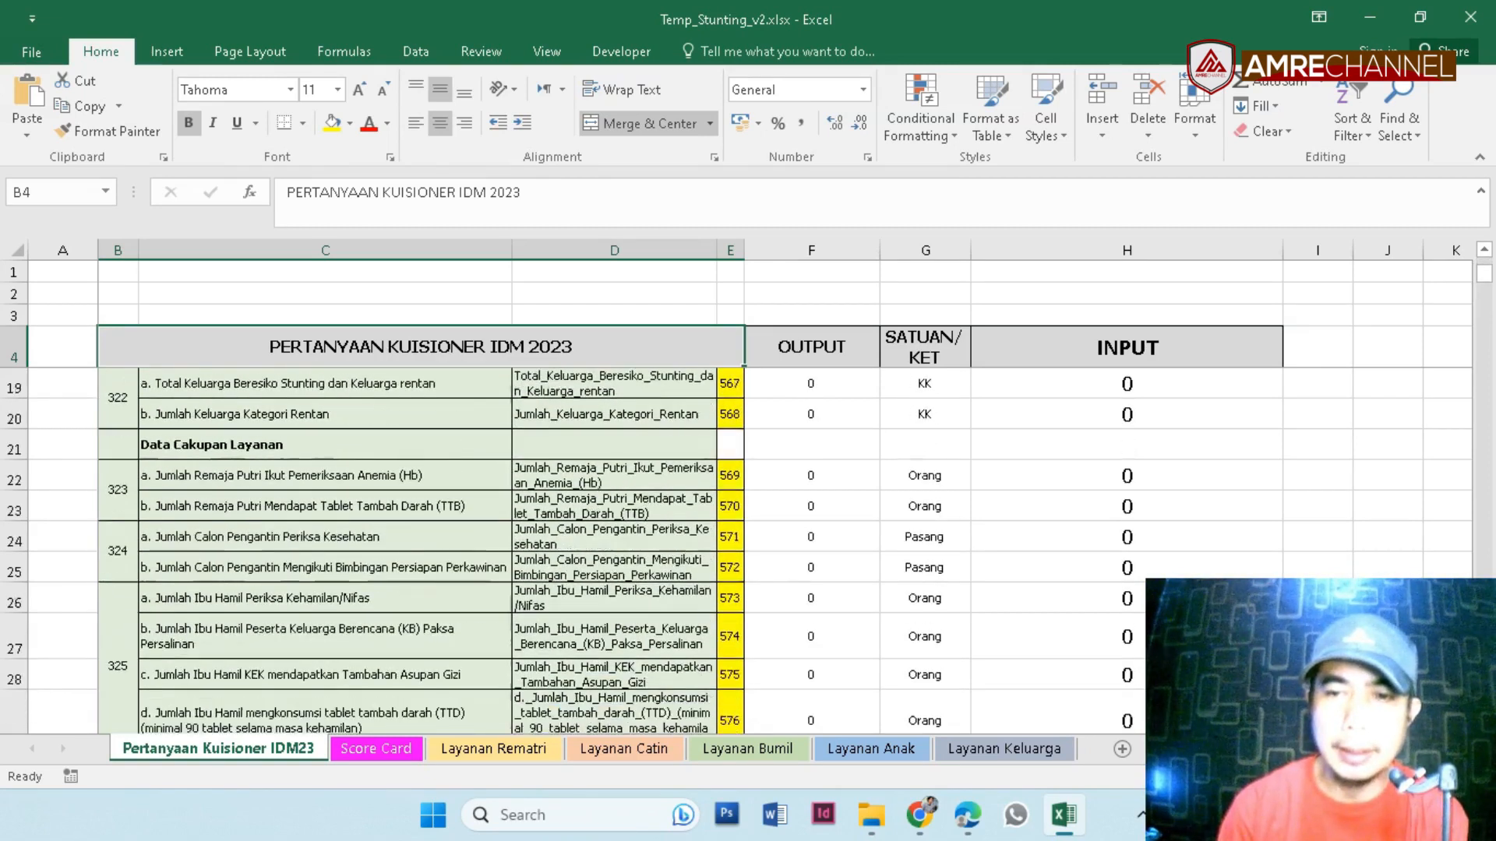
{"action": "scroll", "coordinate": [569, 552], "scroll_direction": "down", "scroll_amount": 6}
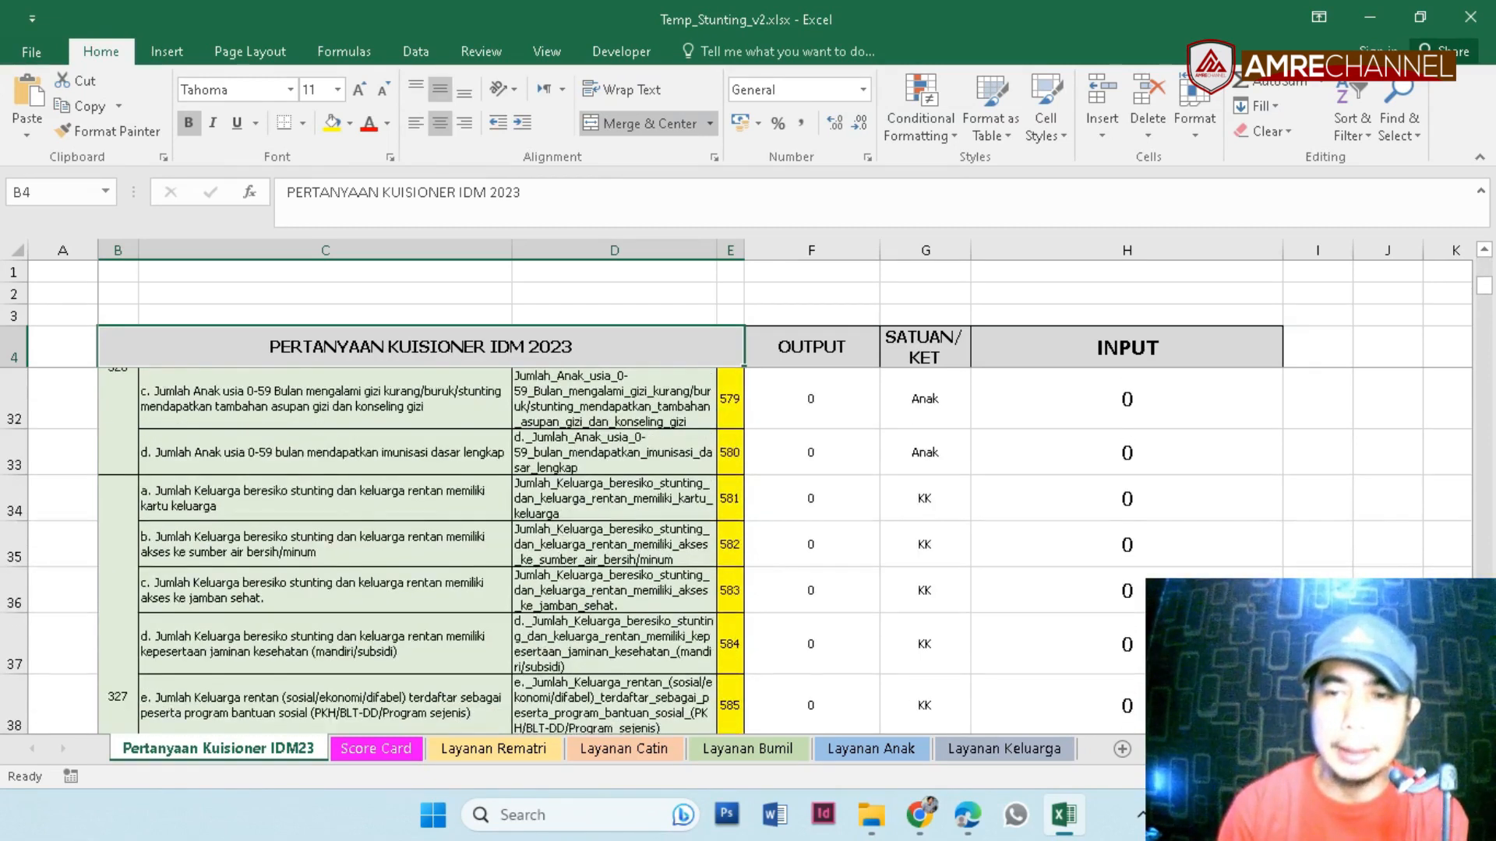
{"action": "scroll", "coordinate": [569, 551], "scroll_direction": "down", "scroll_amount": 2}
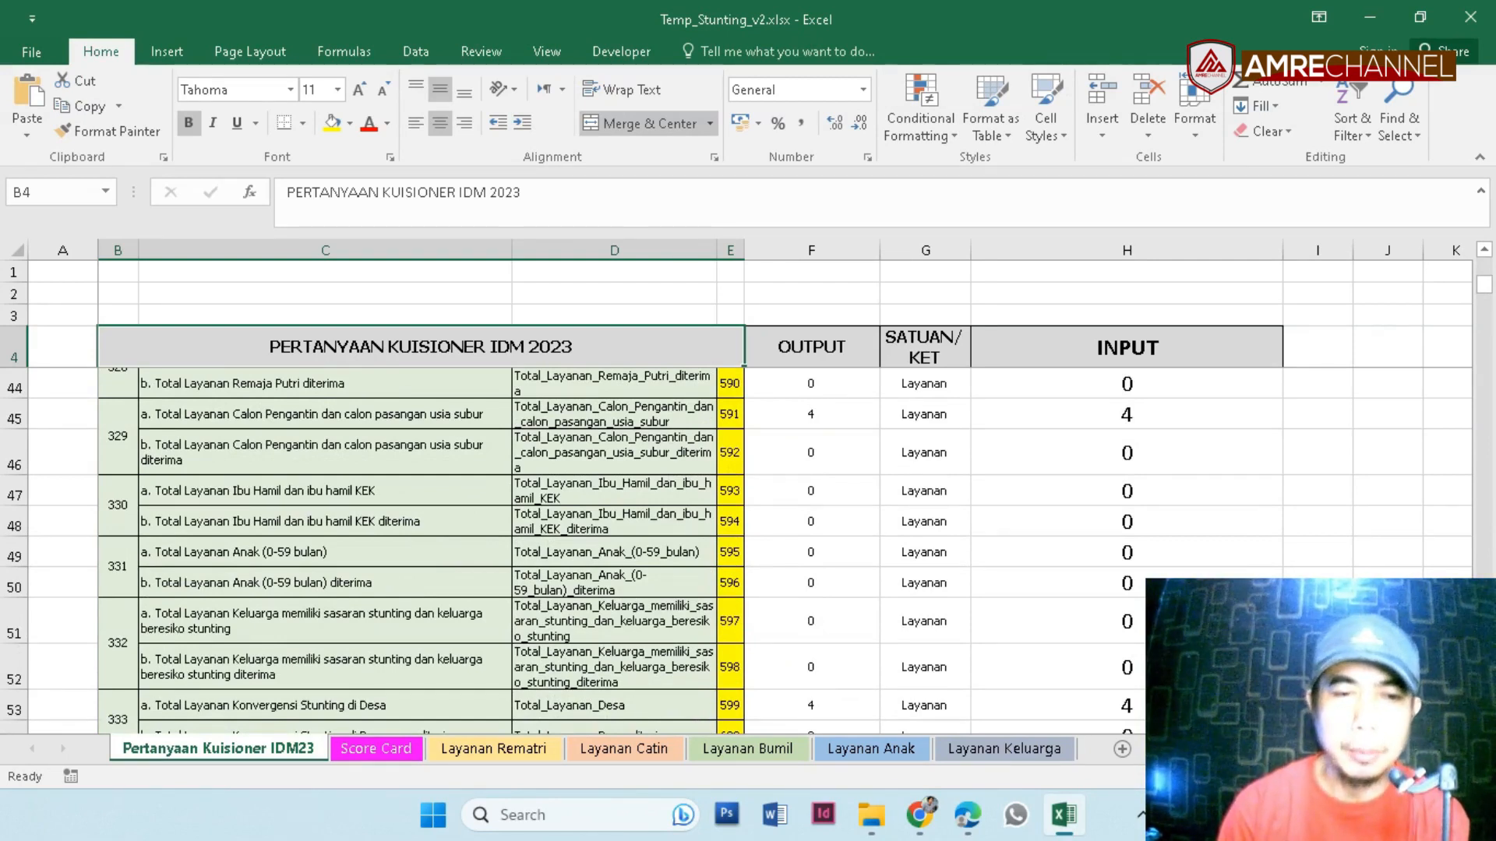
Enter 2022 as the Tahun in the header of the Score Card sheet.
{"action": "key", "text": "ctrl+Page_Down"}
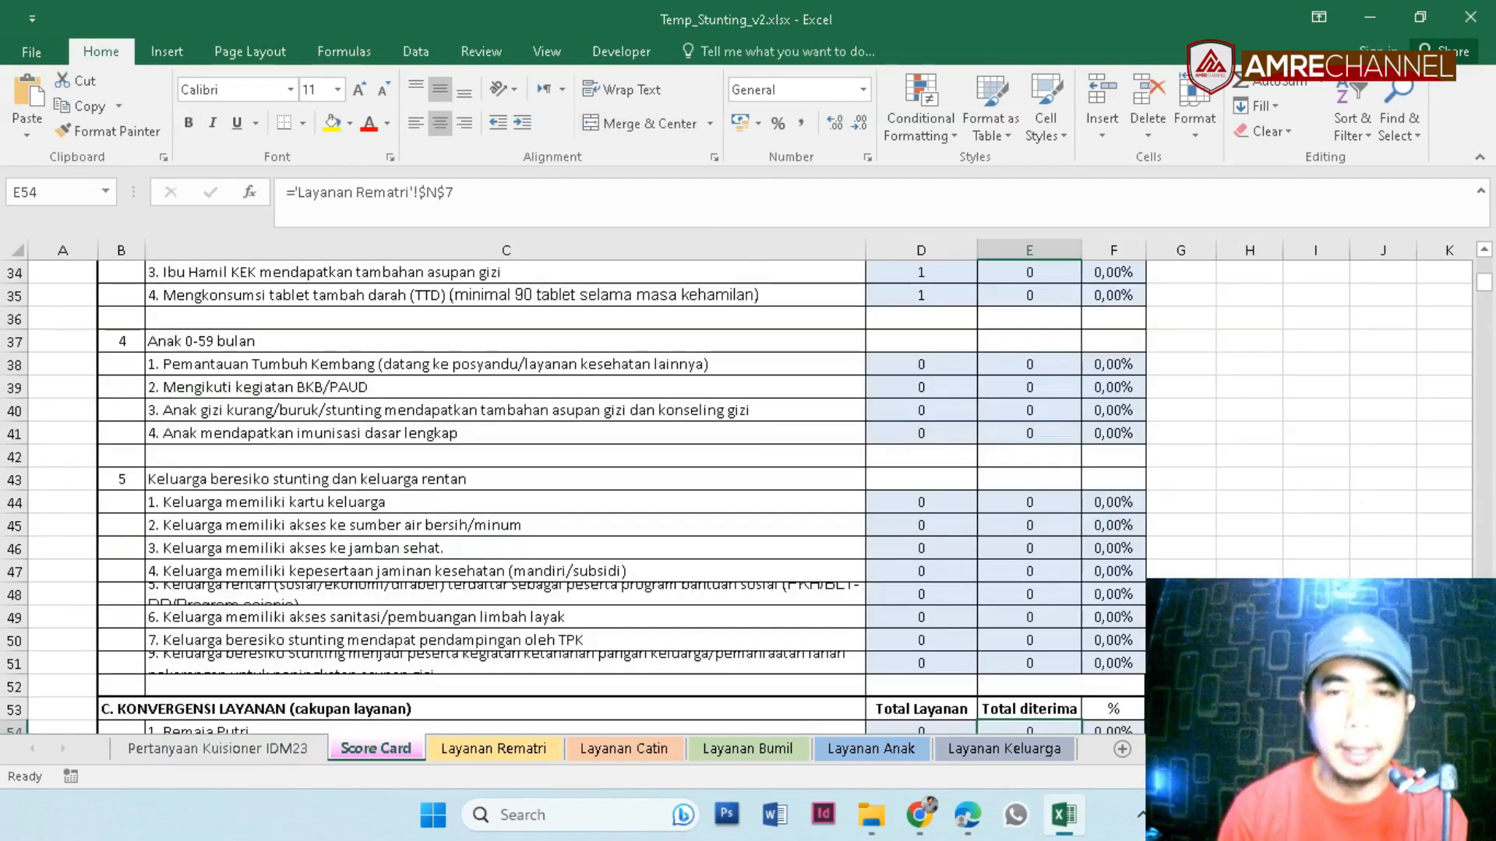
{"action": "scroll", "coordinate": [623, 498], "scroll_direction": "up", "scroll_amount": 5}
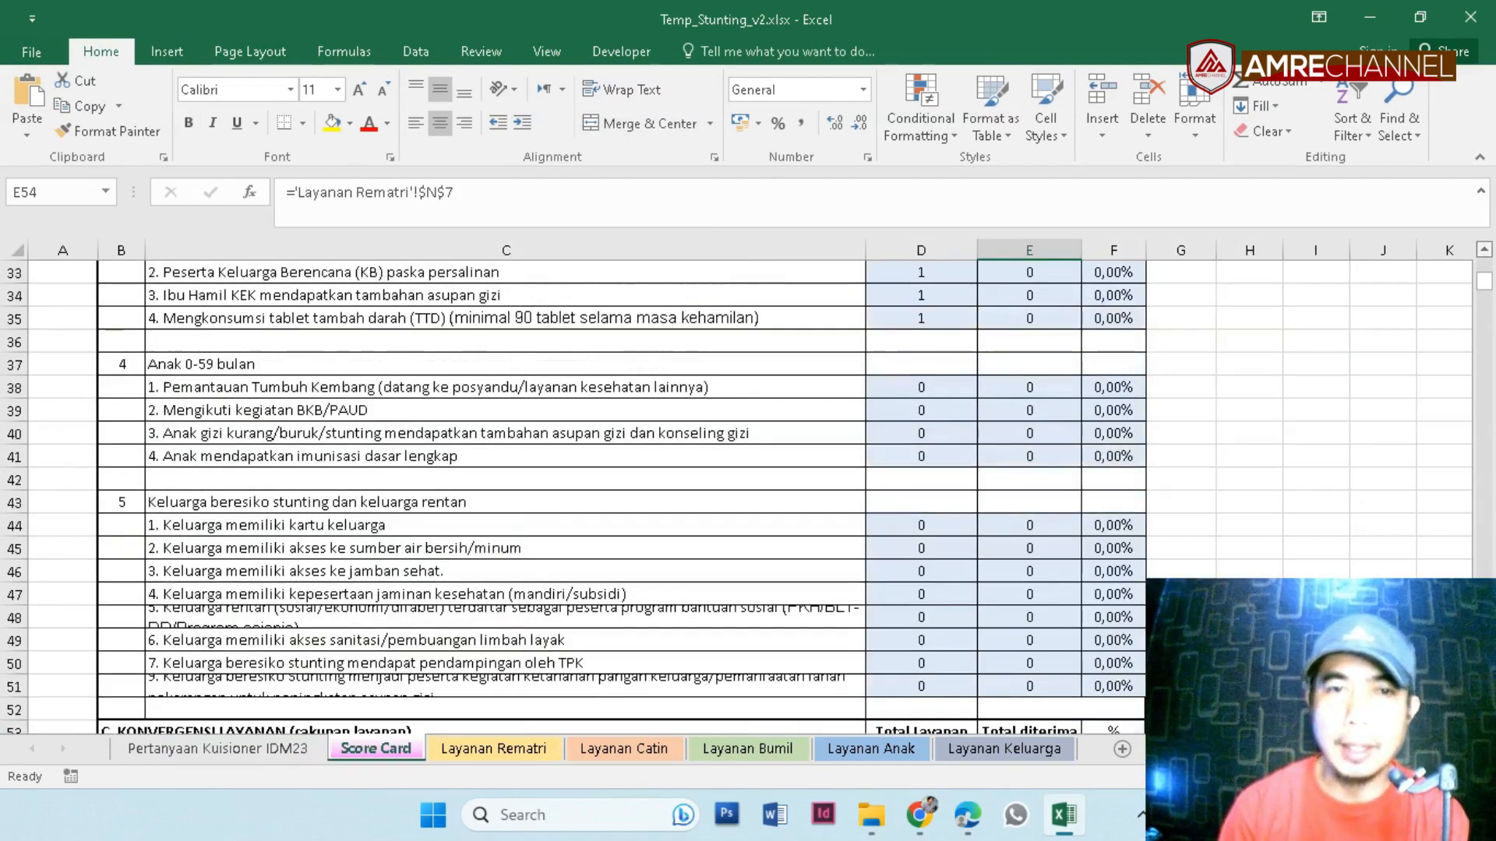
{"action": "scroll", "coordinate": [623, 499], "scroll_direction": "up", "scroll_amount": 2}
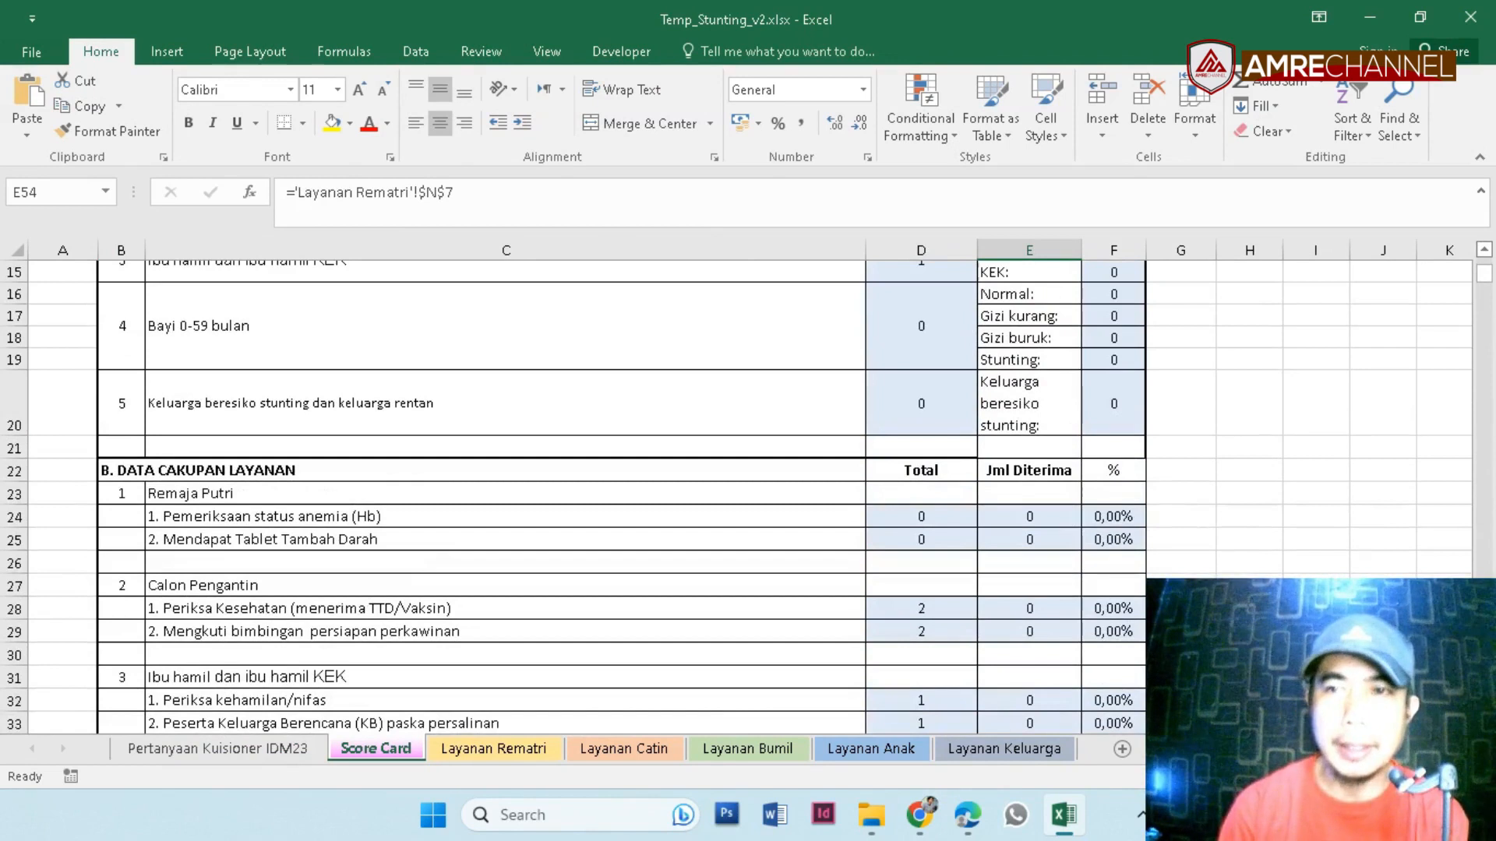
{"action": "scroll", "coordinate": [624, 498], "scroll_direction": "up", "scroll_amount": 5}
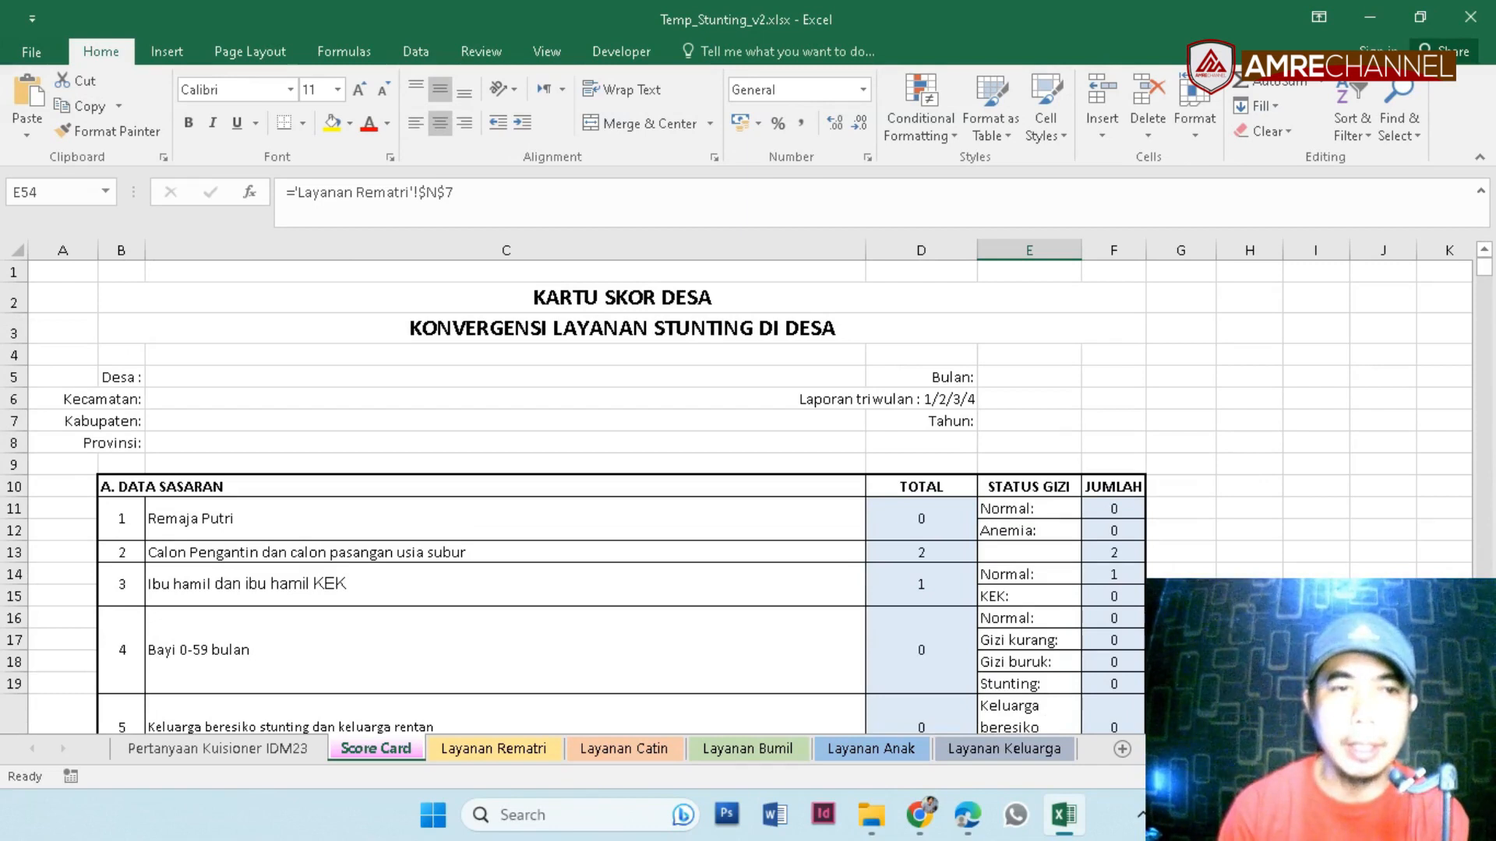
{"action": "left_click", "coordinate": [505, 377]}
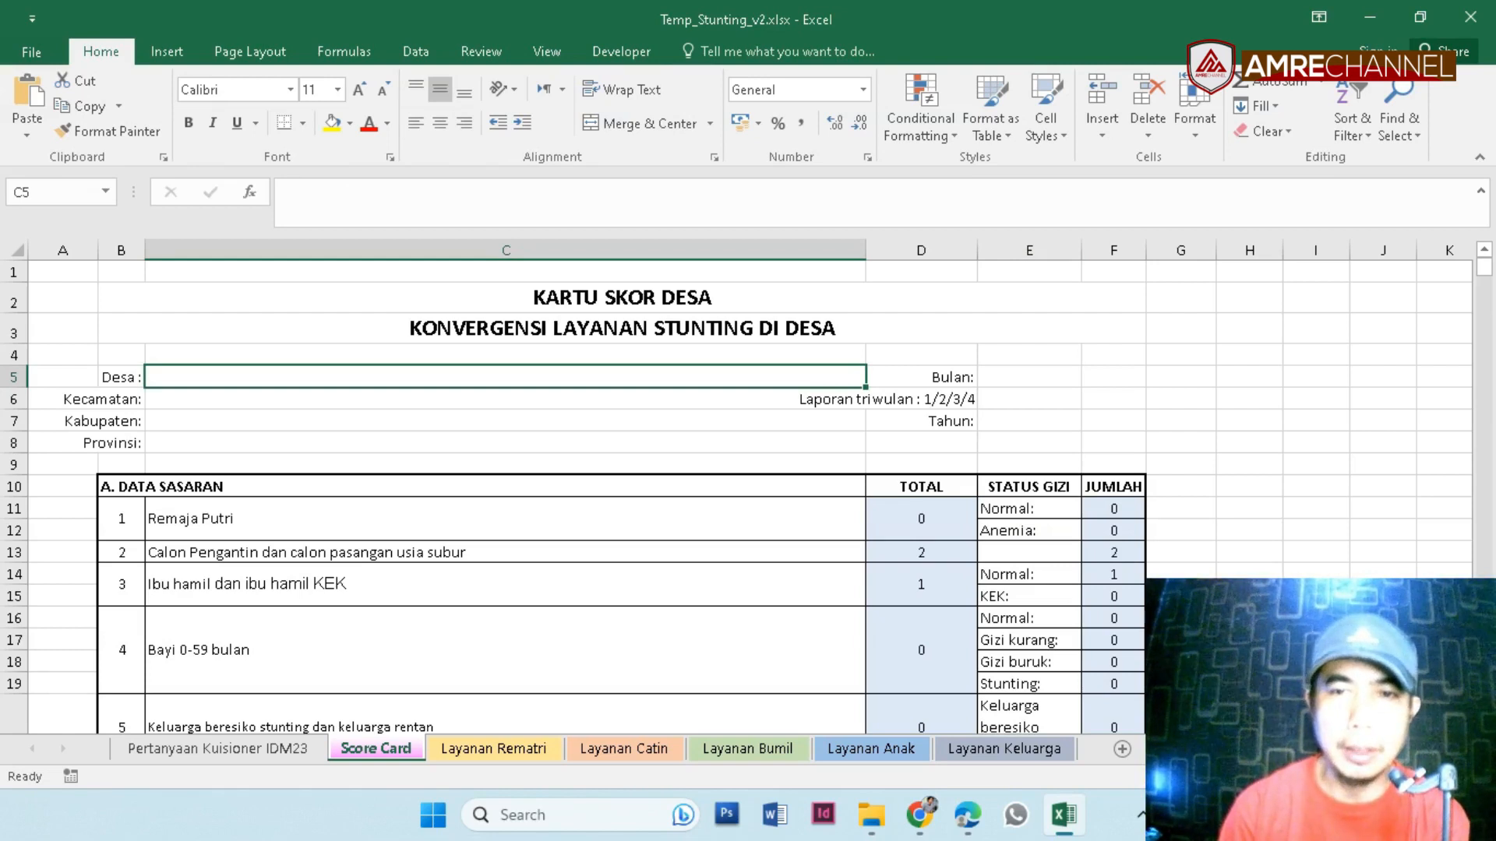
{"action": "left_click", "coordinate": [1029, 377]}
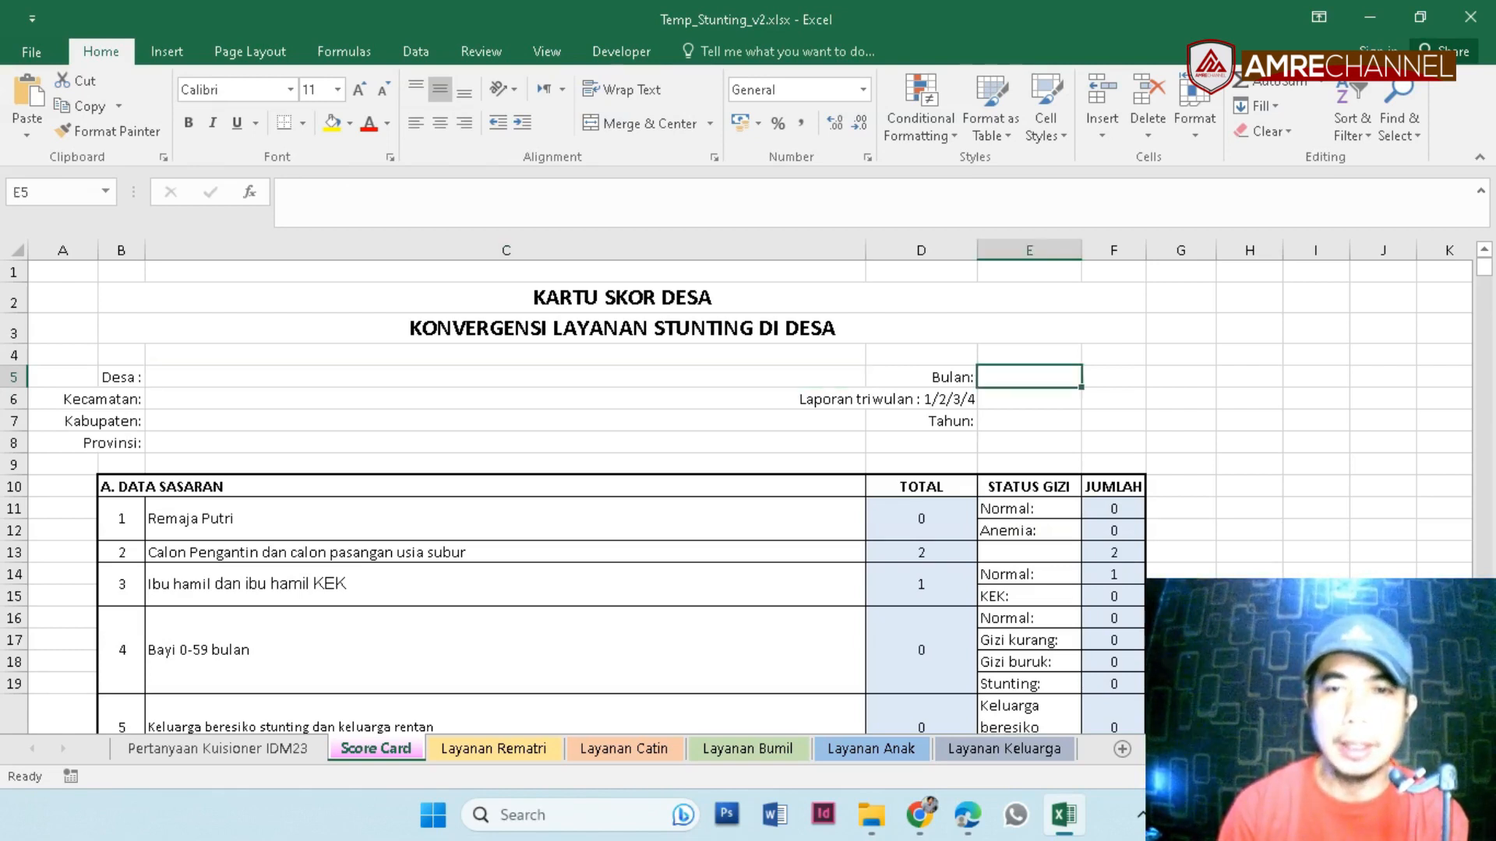
{"action": "left_click", "coordinate": [1029, 399]}
{"action": "left_click", "coordinate": [1029, 420]}
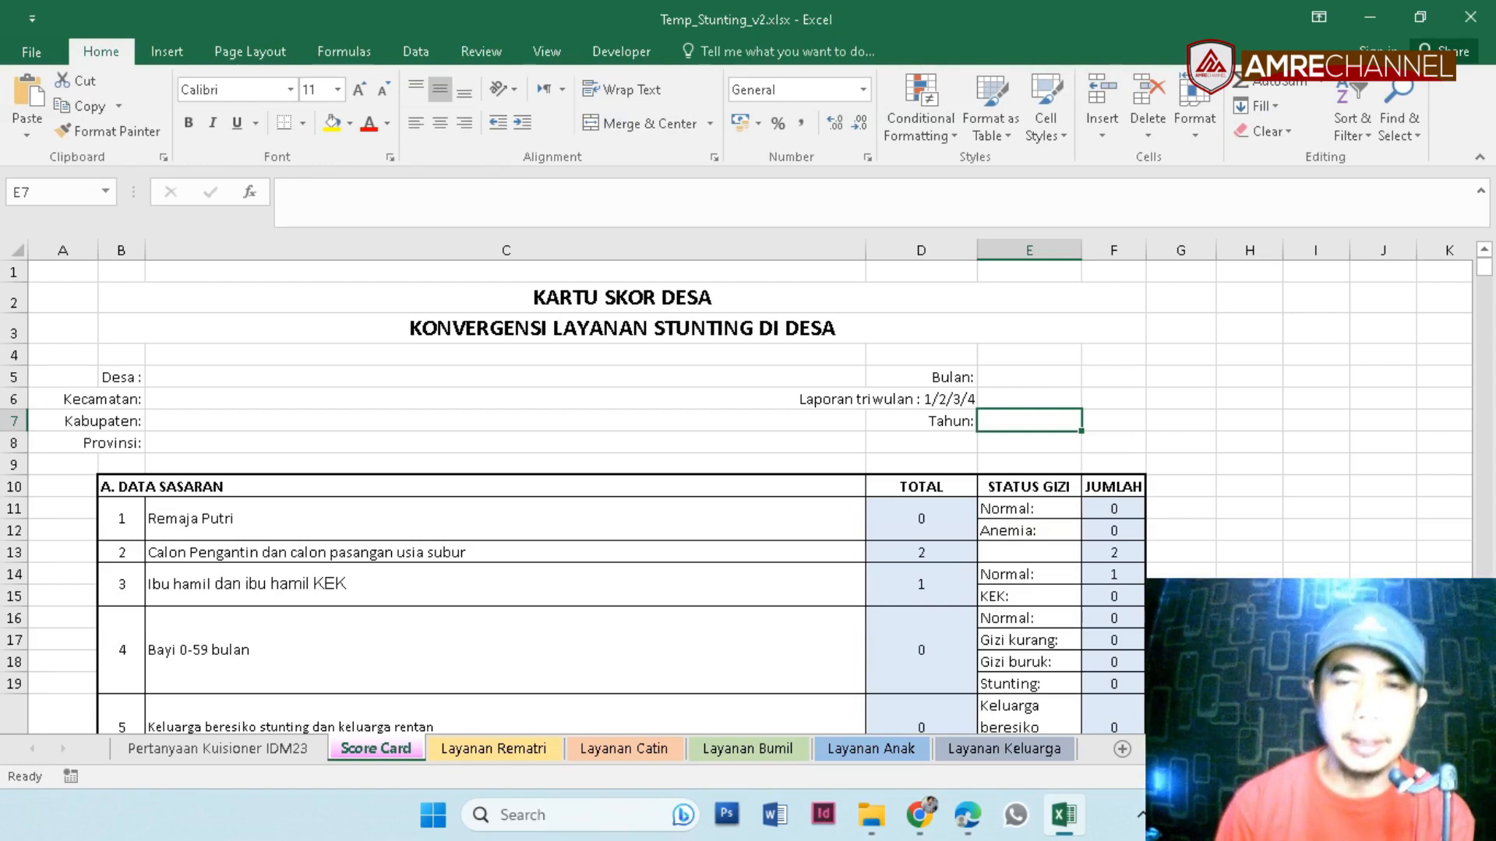
{"action": "type", "text": "2022"}
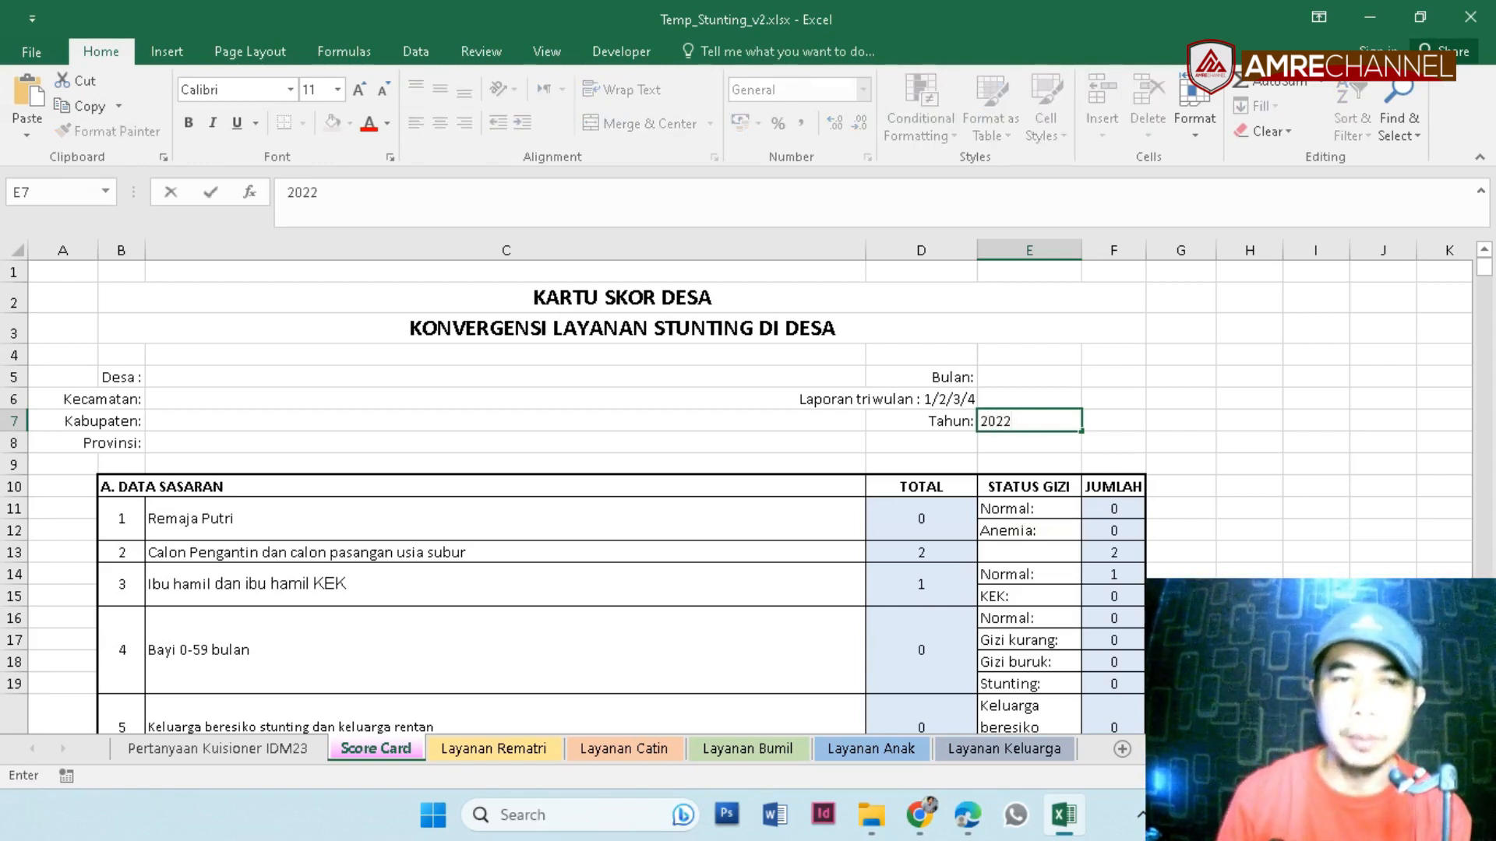
{"action": "key", "text": "Return"}
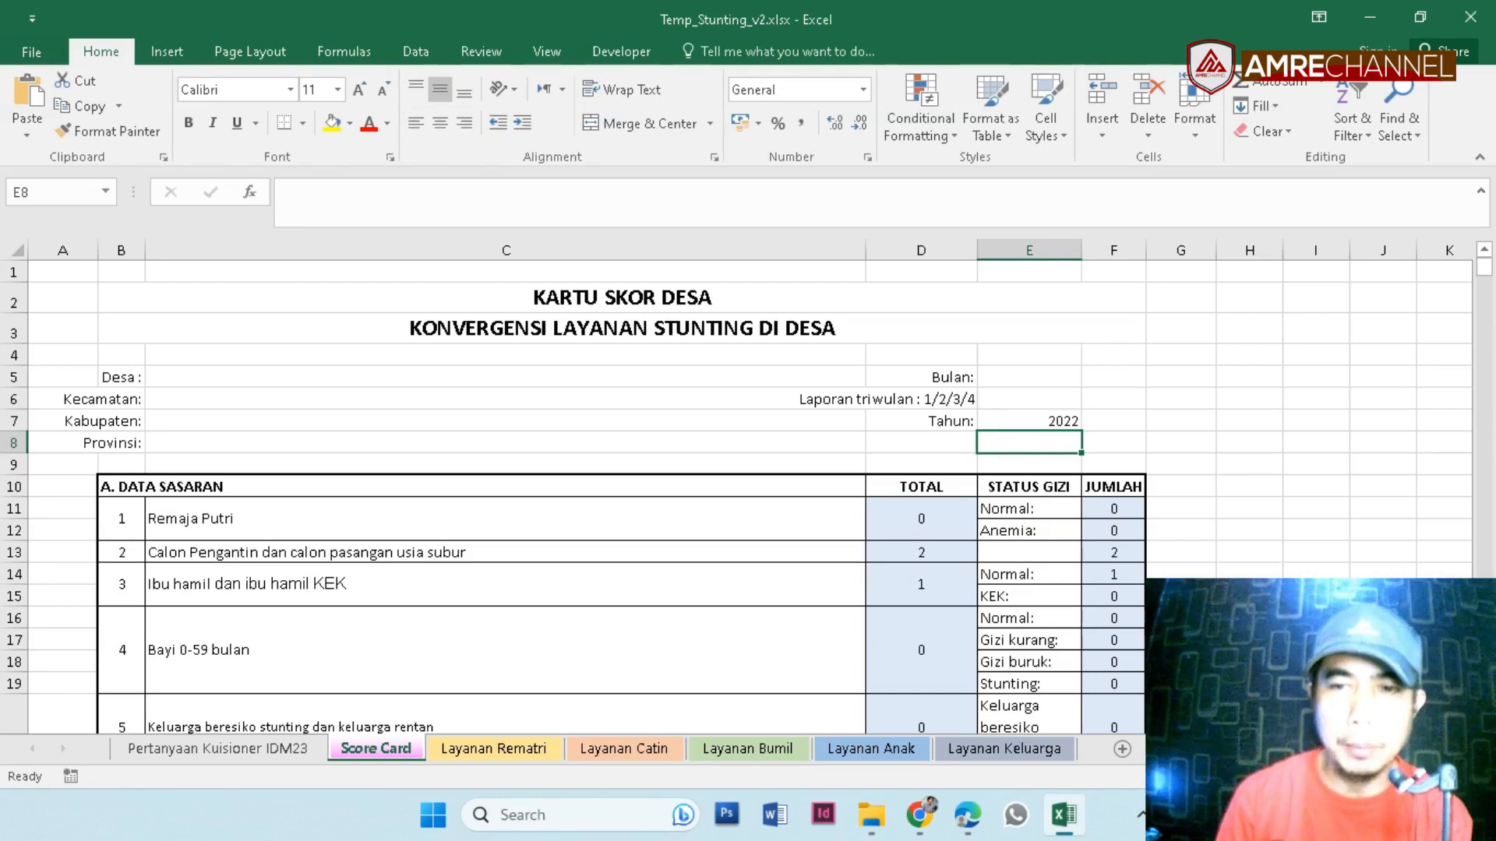
Inspect the formulas behind the Remaja Putri and Calon Pengantin figures in the Data Sasaran section.
{"action": "left_click", "coordinate": [1113, 508]}
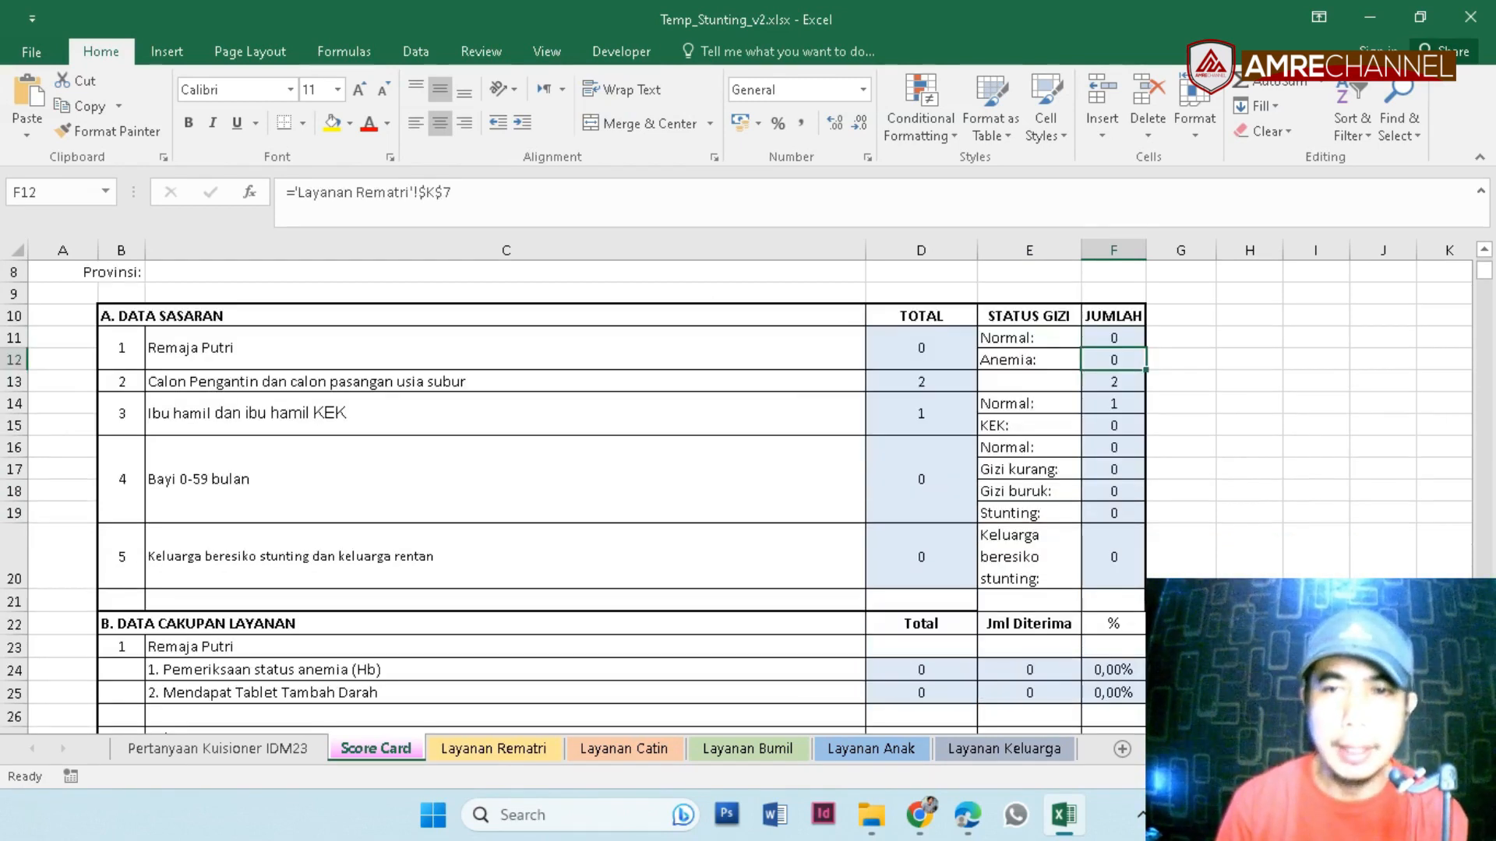
{"action": "left_click", "coordinate": [1113, 337]}
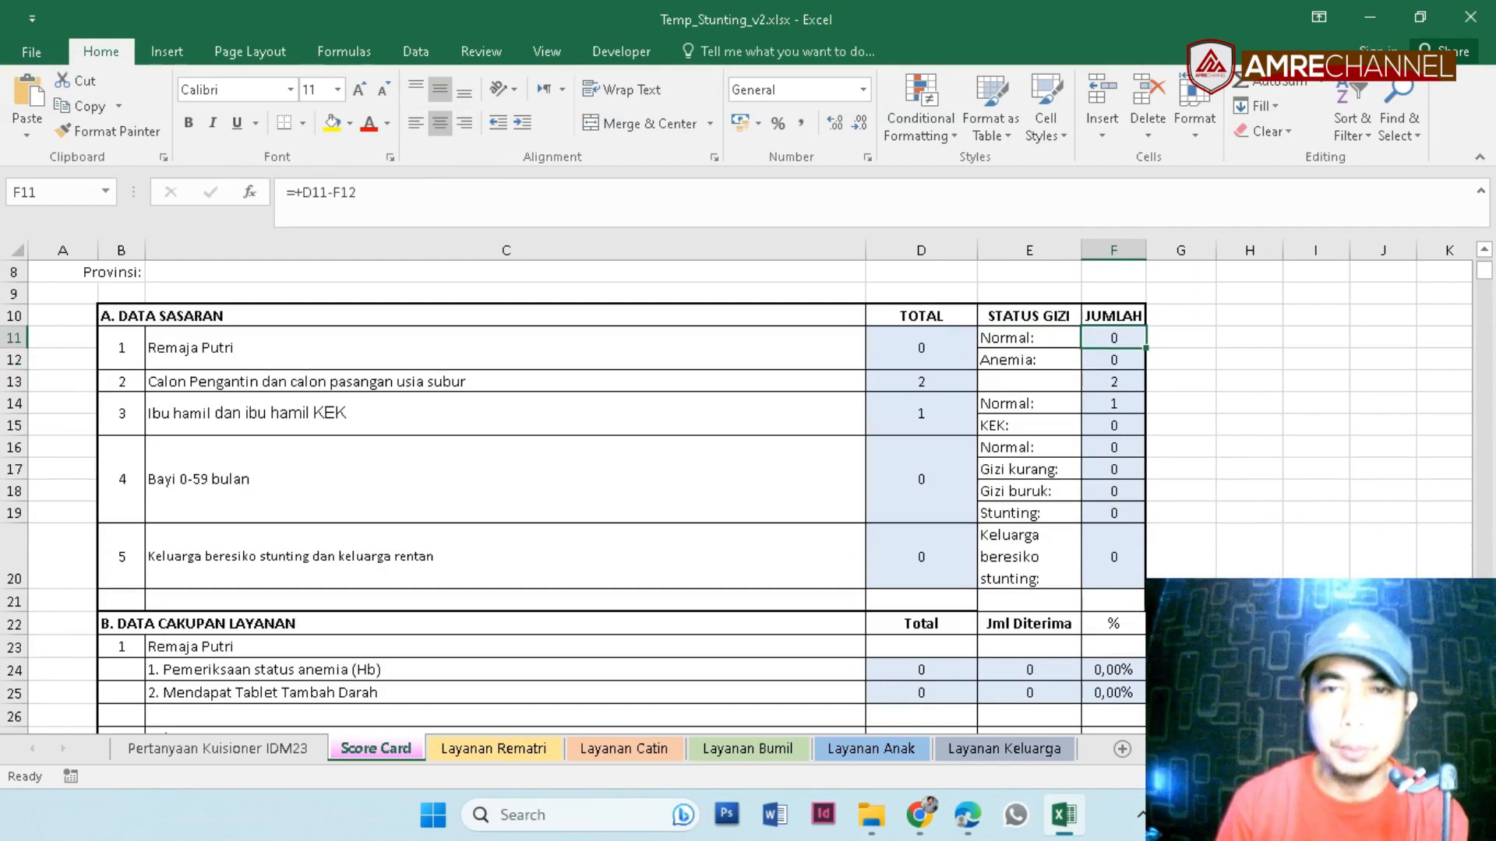
{"action": "left_click", "coordinate": [920, 349]}
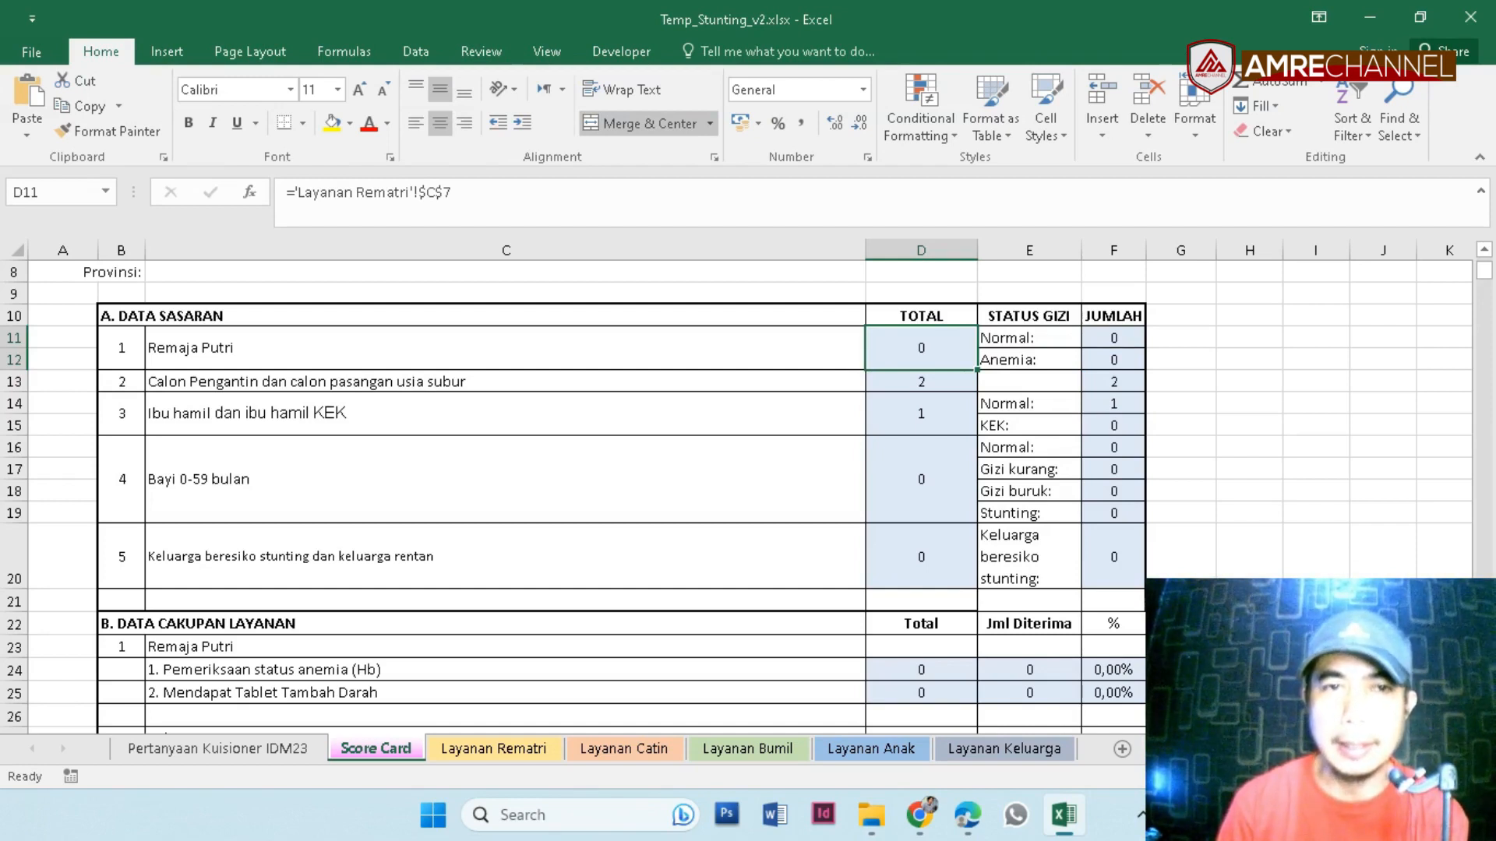
{"action": "left_click", "coordinate": [1114, 382]}
Set item 1 of Fasilitasi Desa, the village stunting rembuk involving UPTD, to Ya.
{"action": "scroll", "coordinate": [1114, 382], "scroll_direction": "down", "scroll_amount": 6}
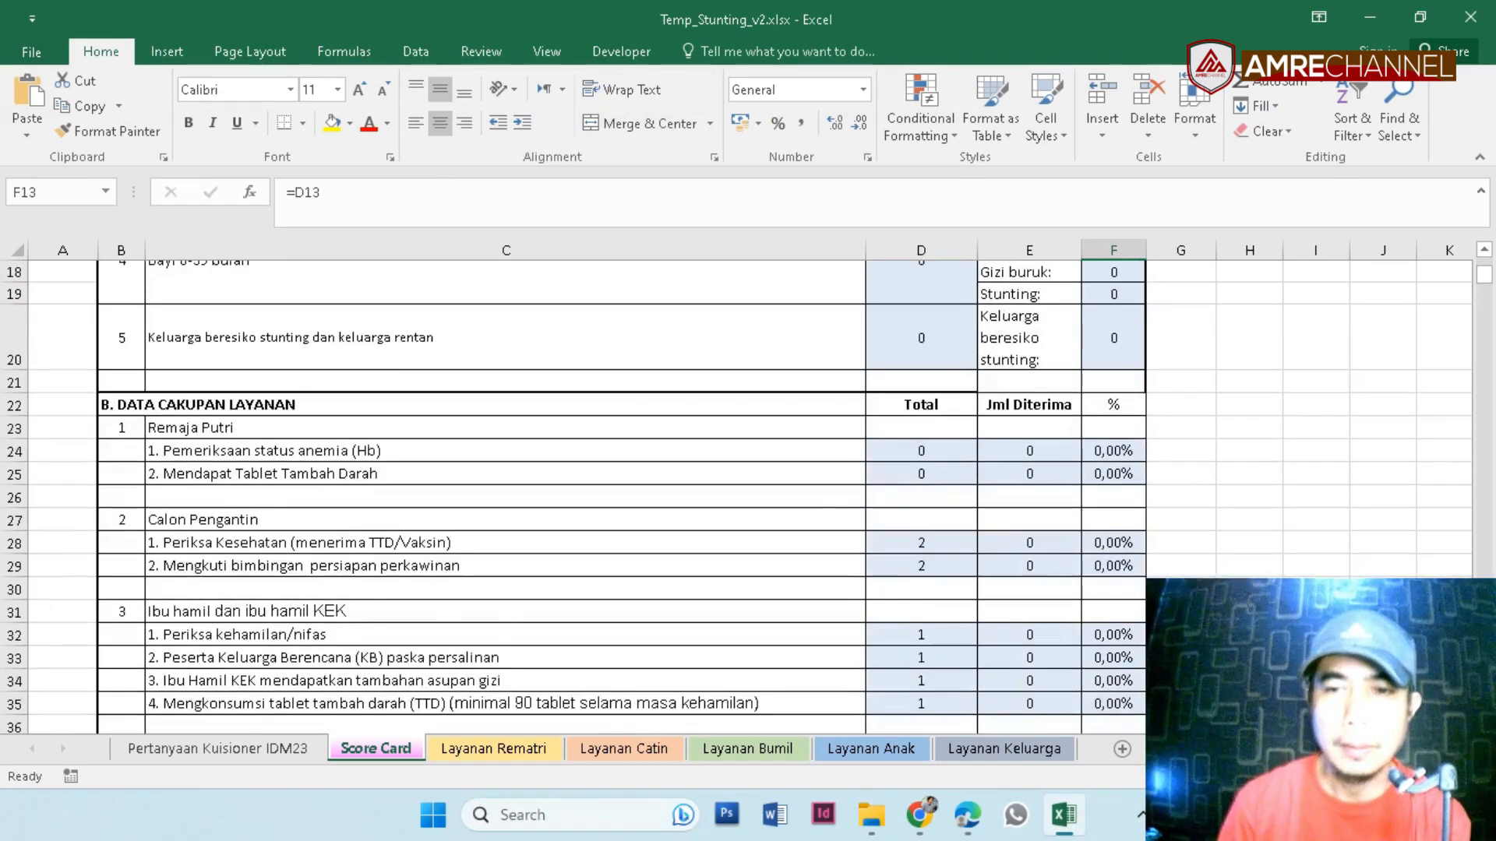
{"action": "scroll", "coordinate": [623, 498], "scroll_direction": "down", "scroll_amount": 9}
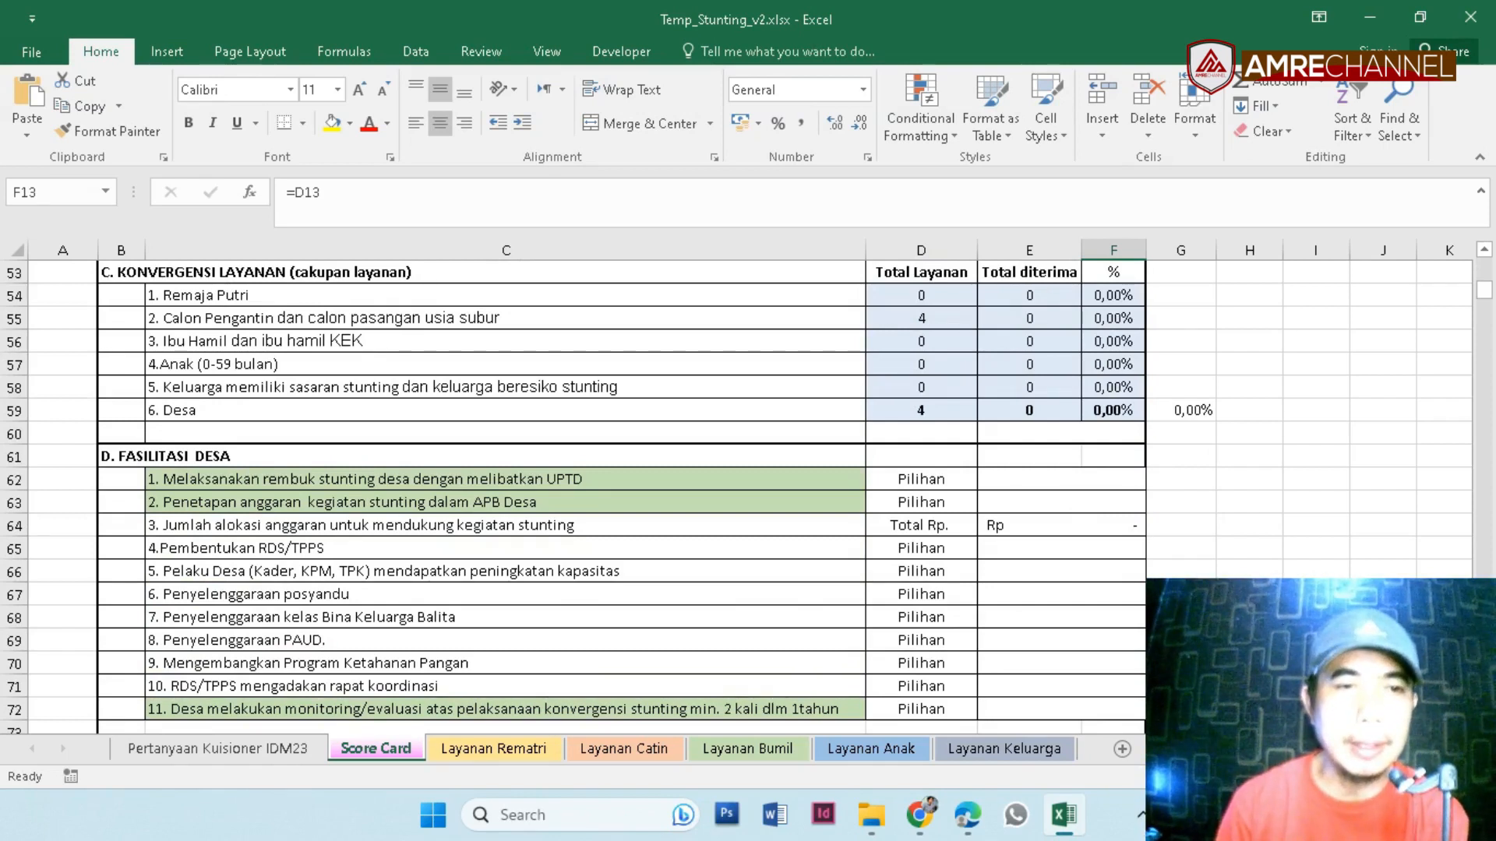
{"action": "left_click", "coordinate": [506, 502]}
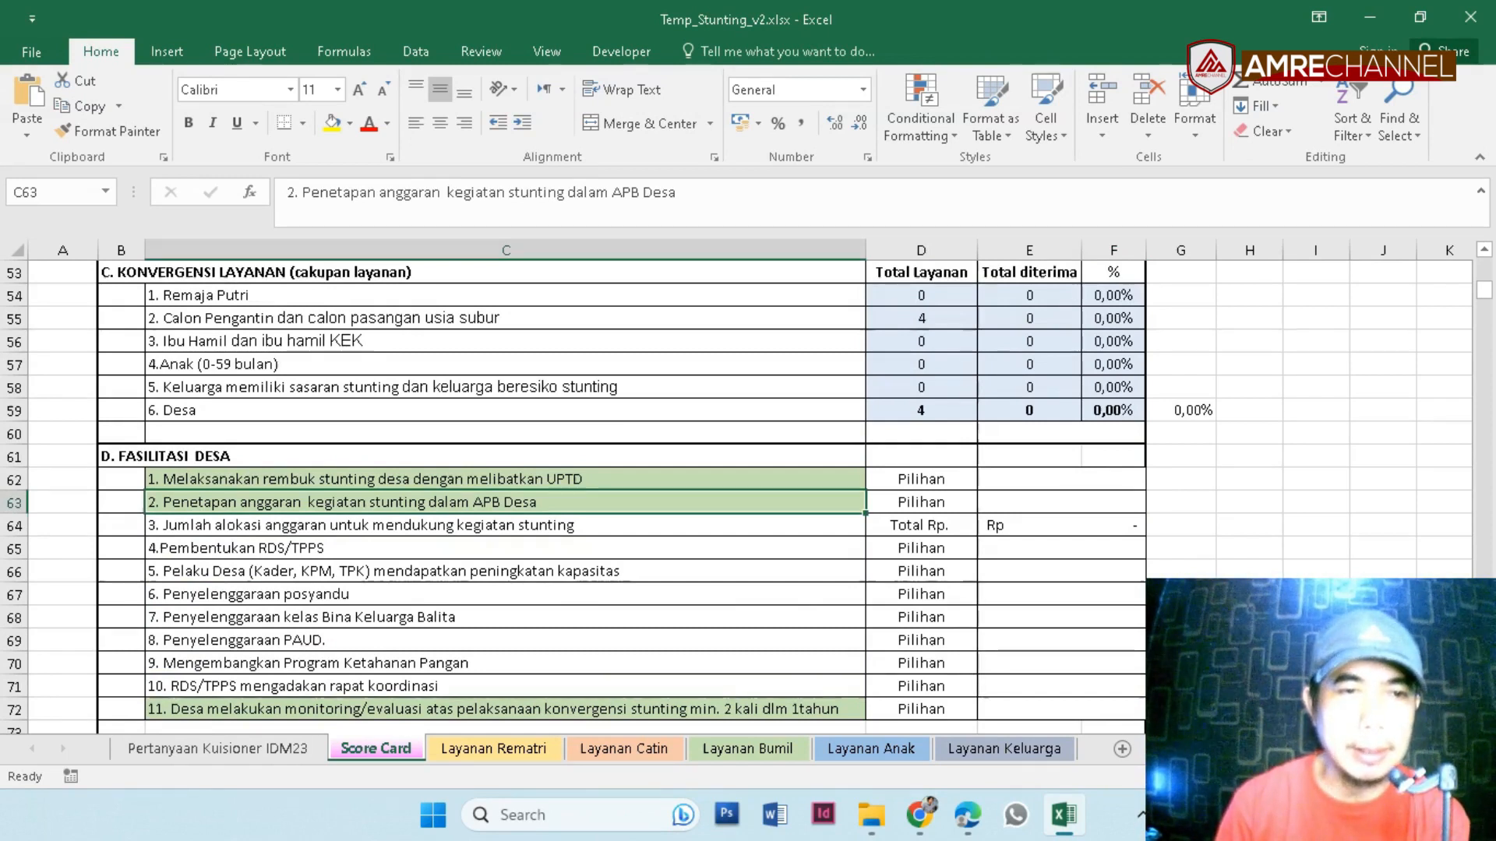
{"action": "left_click", "coordinate": [1060, 479]}
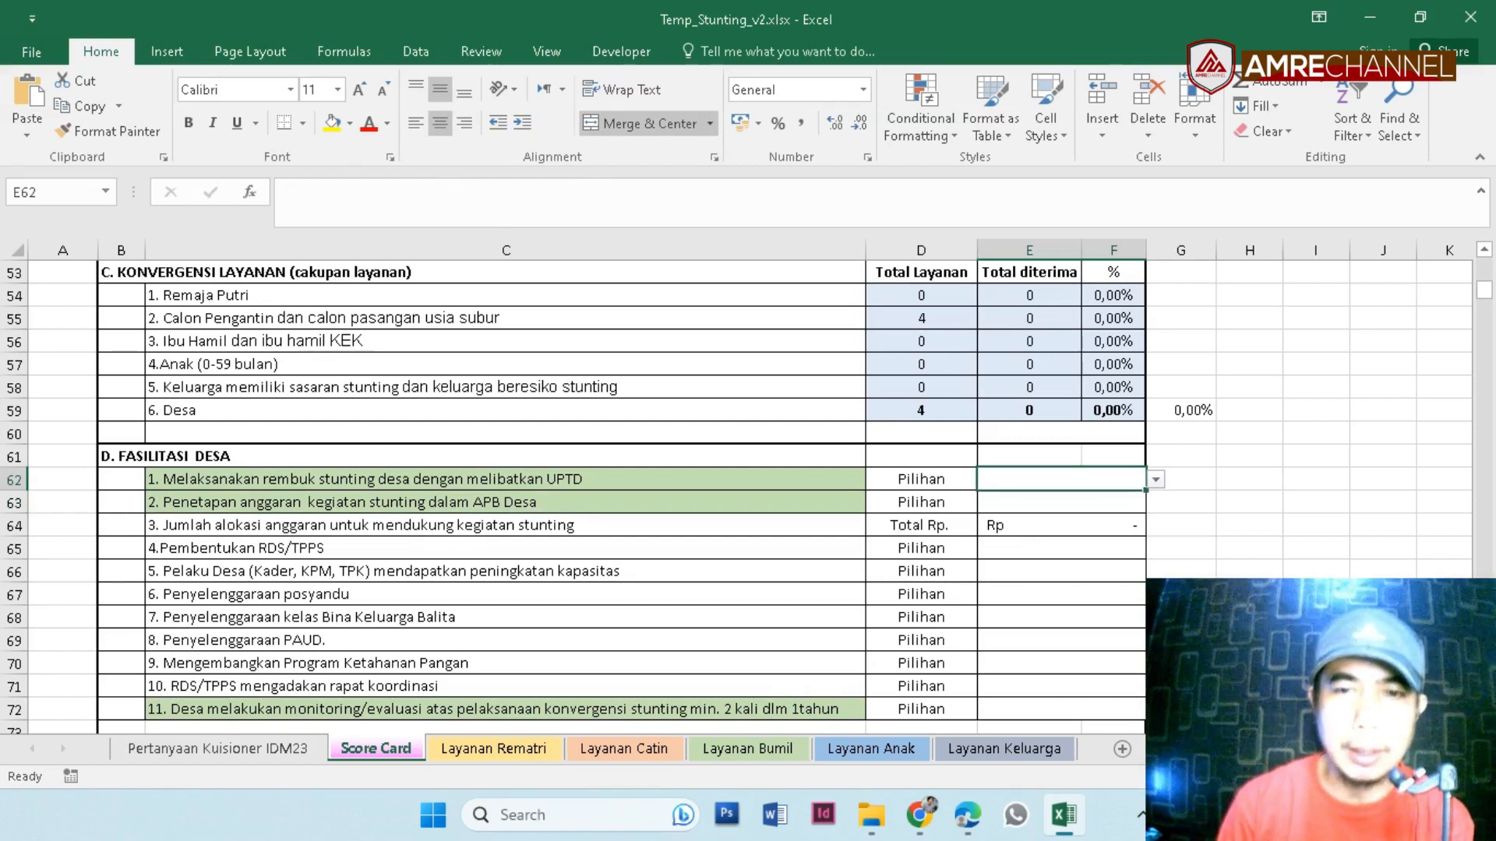
{"action": "key", "text": "alt+Down"}
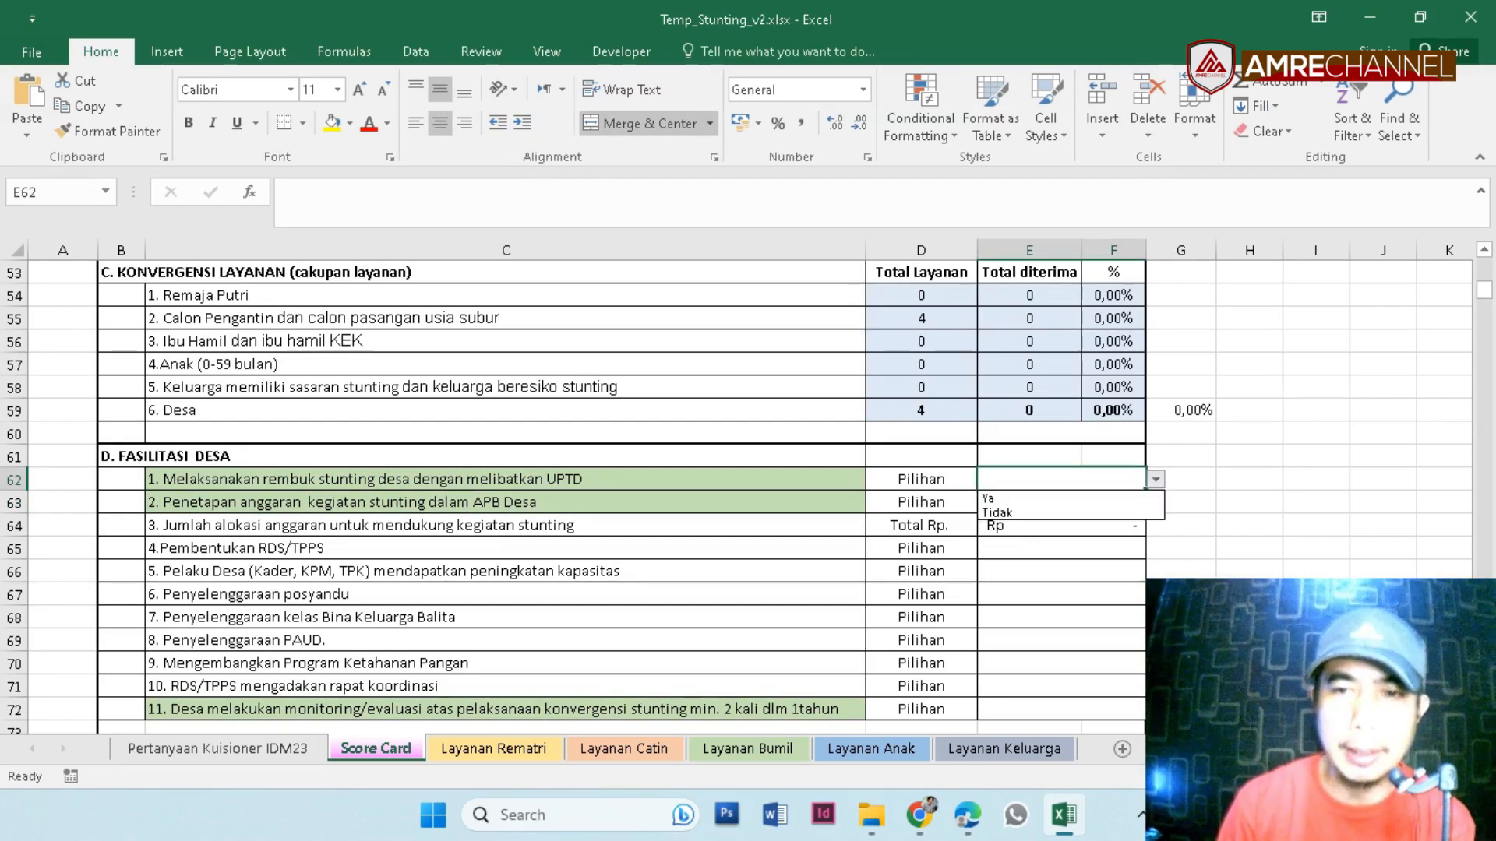
{"action": "key", "text": "Down"}
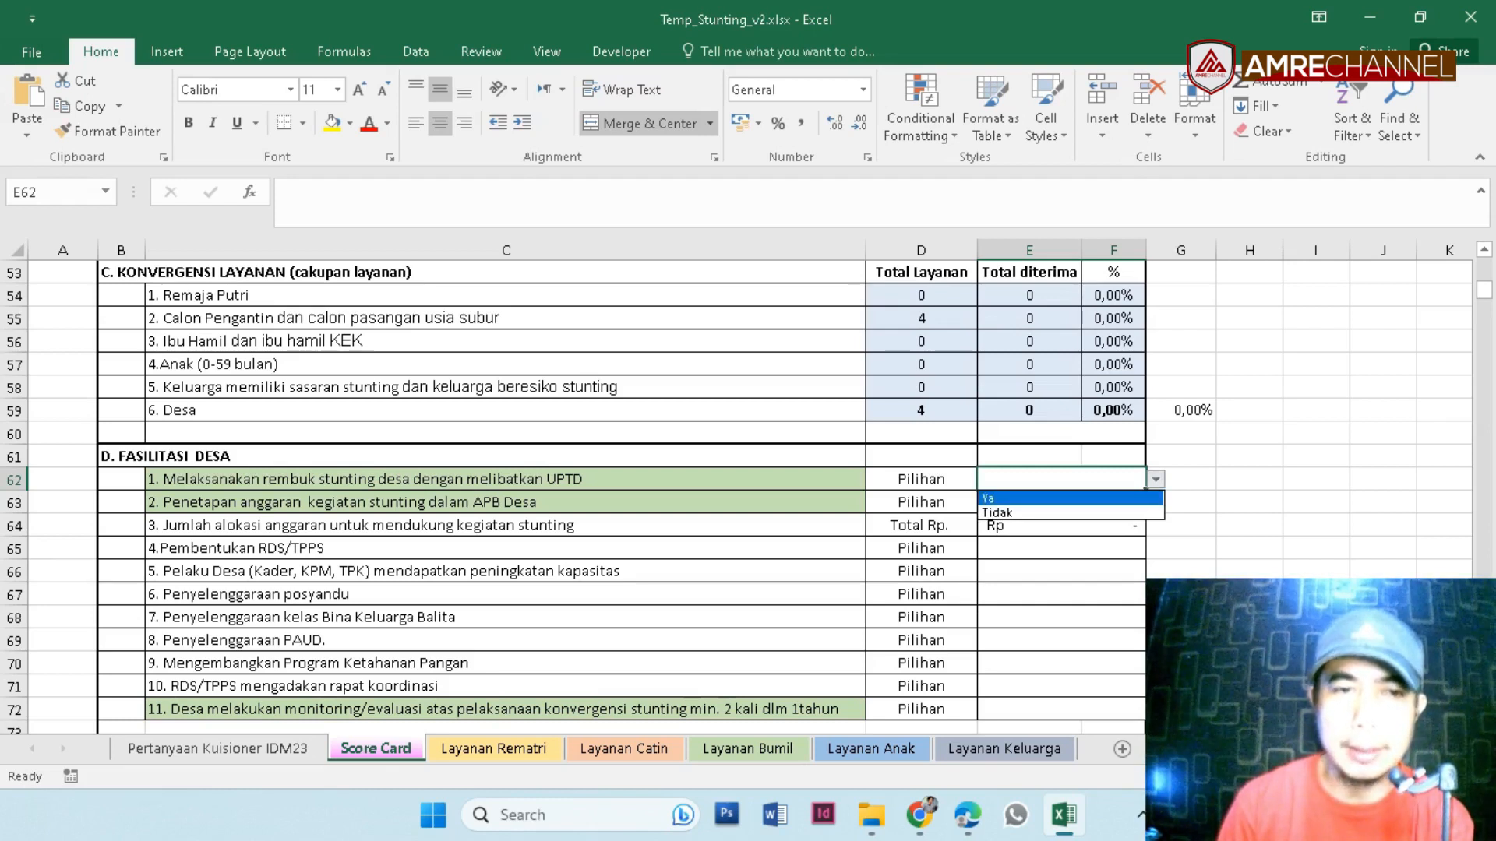
{"action": "key", "text": "Return"}
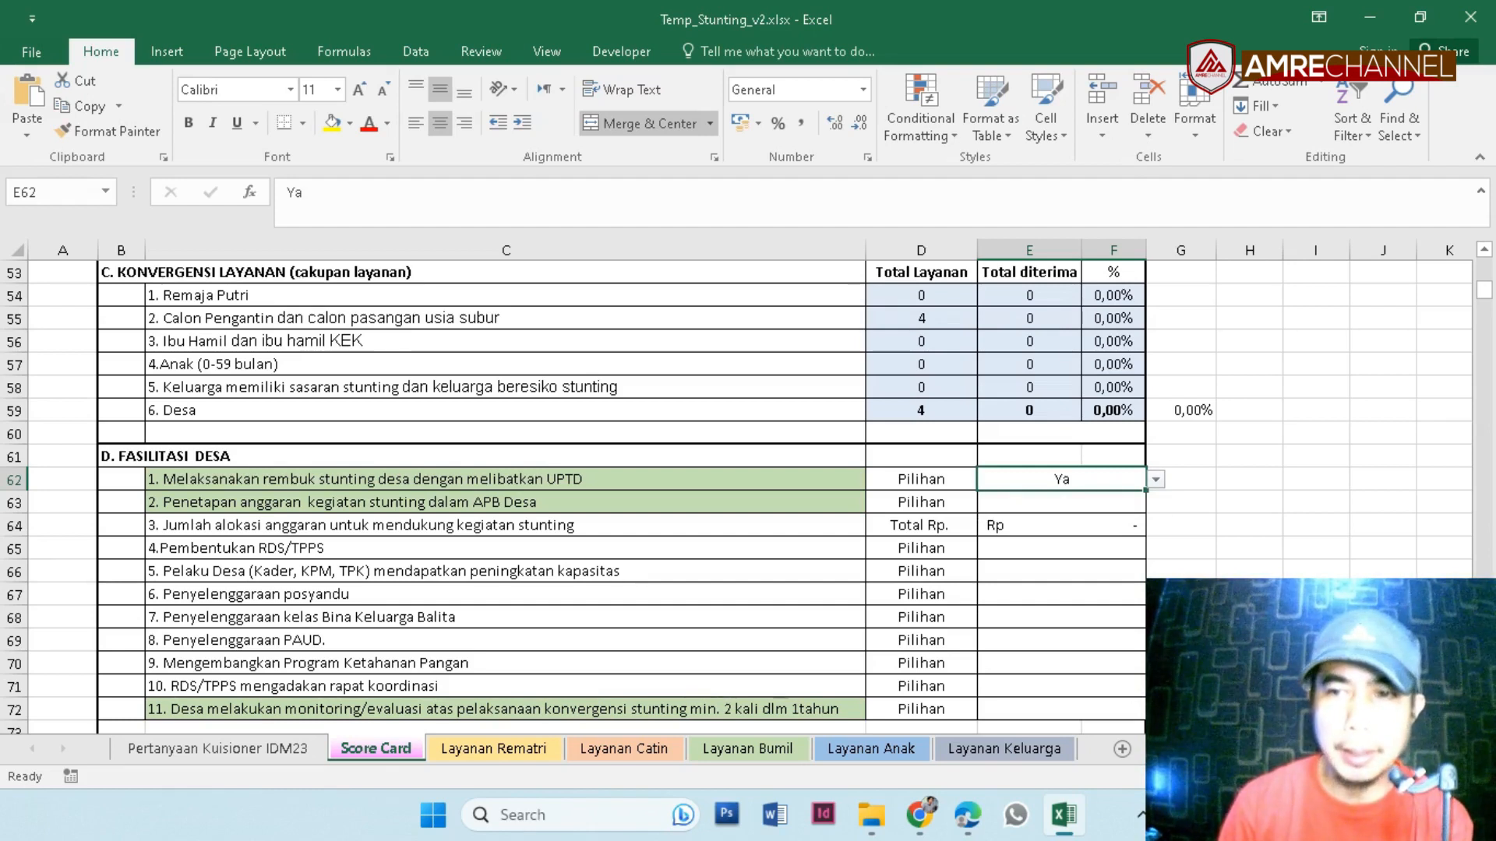
Review the remaining Fasilitasi Desa items and select the text area under Kendala yang dihadapi.
{"action": "scroll", "coordinate": [623, 498], "scroll_direction": "down", "scroll_amount": 1}
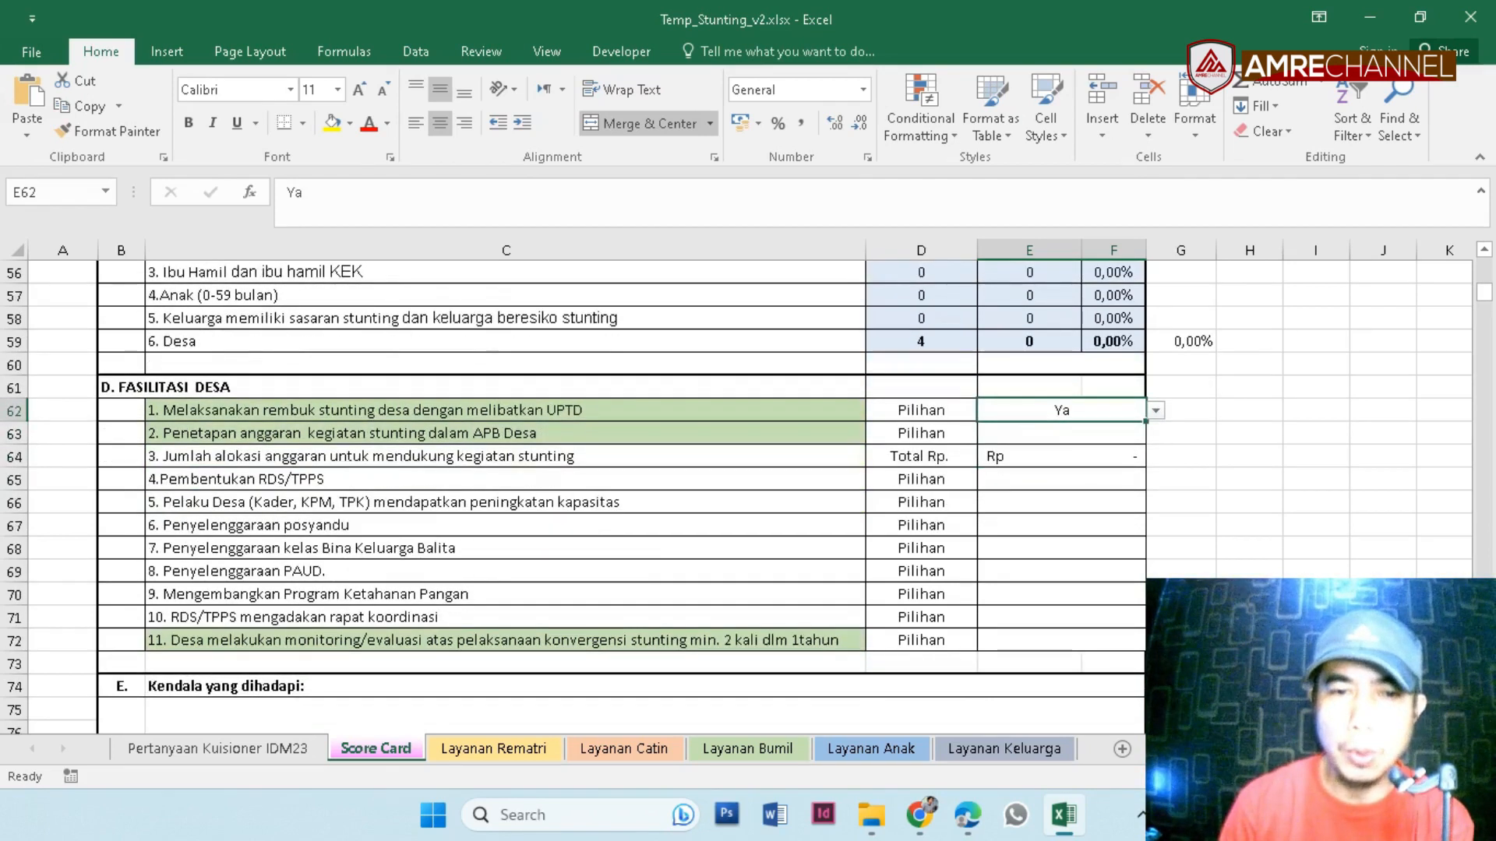
{"action": "scroll", "coordinate": [623, 498], "scroll_direction": "down", "scroll_amount": 1}
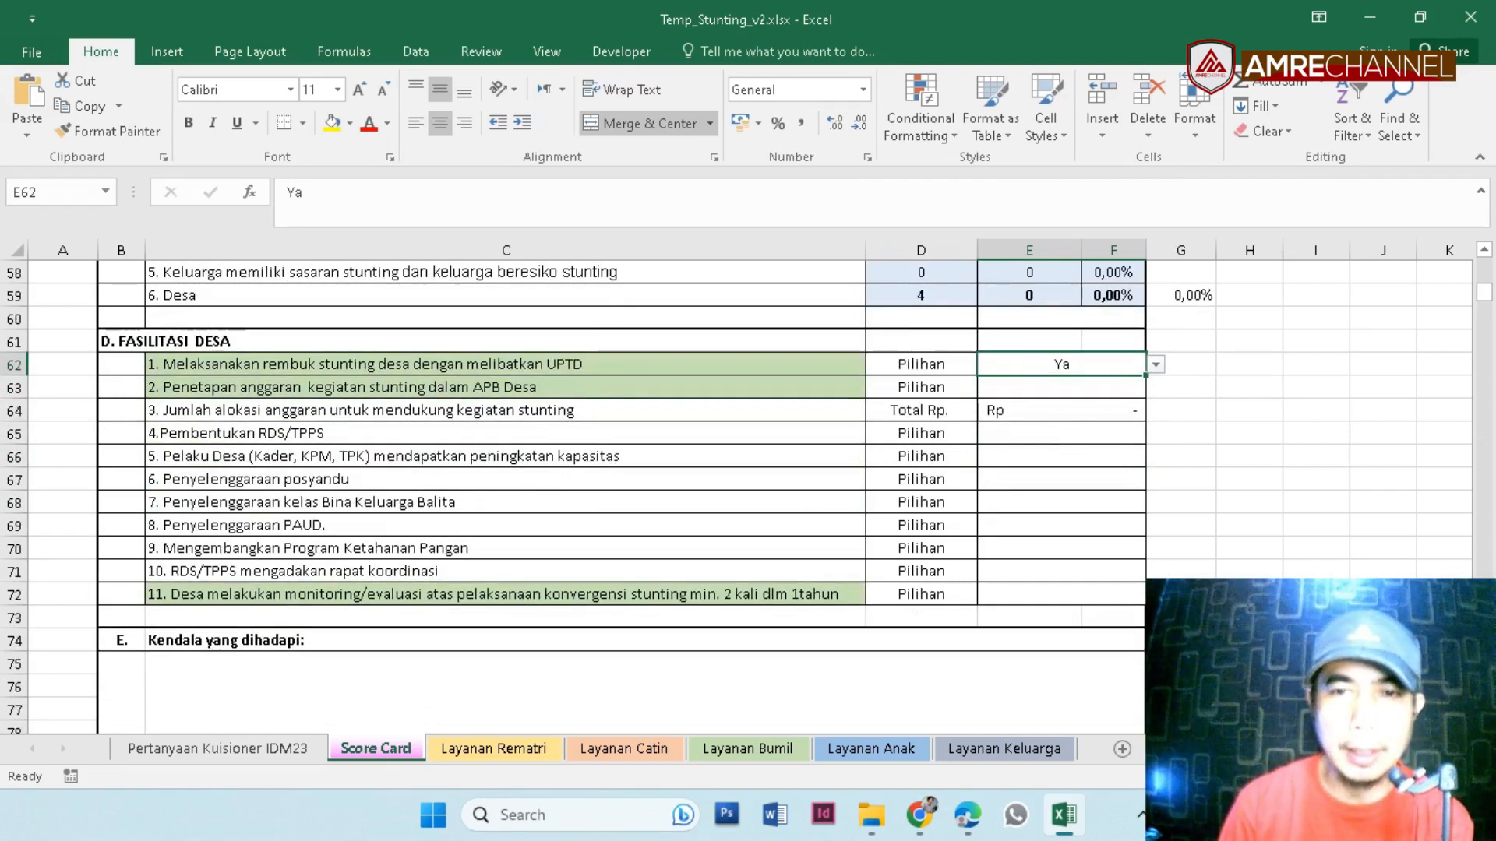
{"action": "scroll", "coordinate": [623, 499], "scroll_direction": "down", "scroll_amount": 1}
{"action": "left_click", "coordinate": [645, 628]}
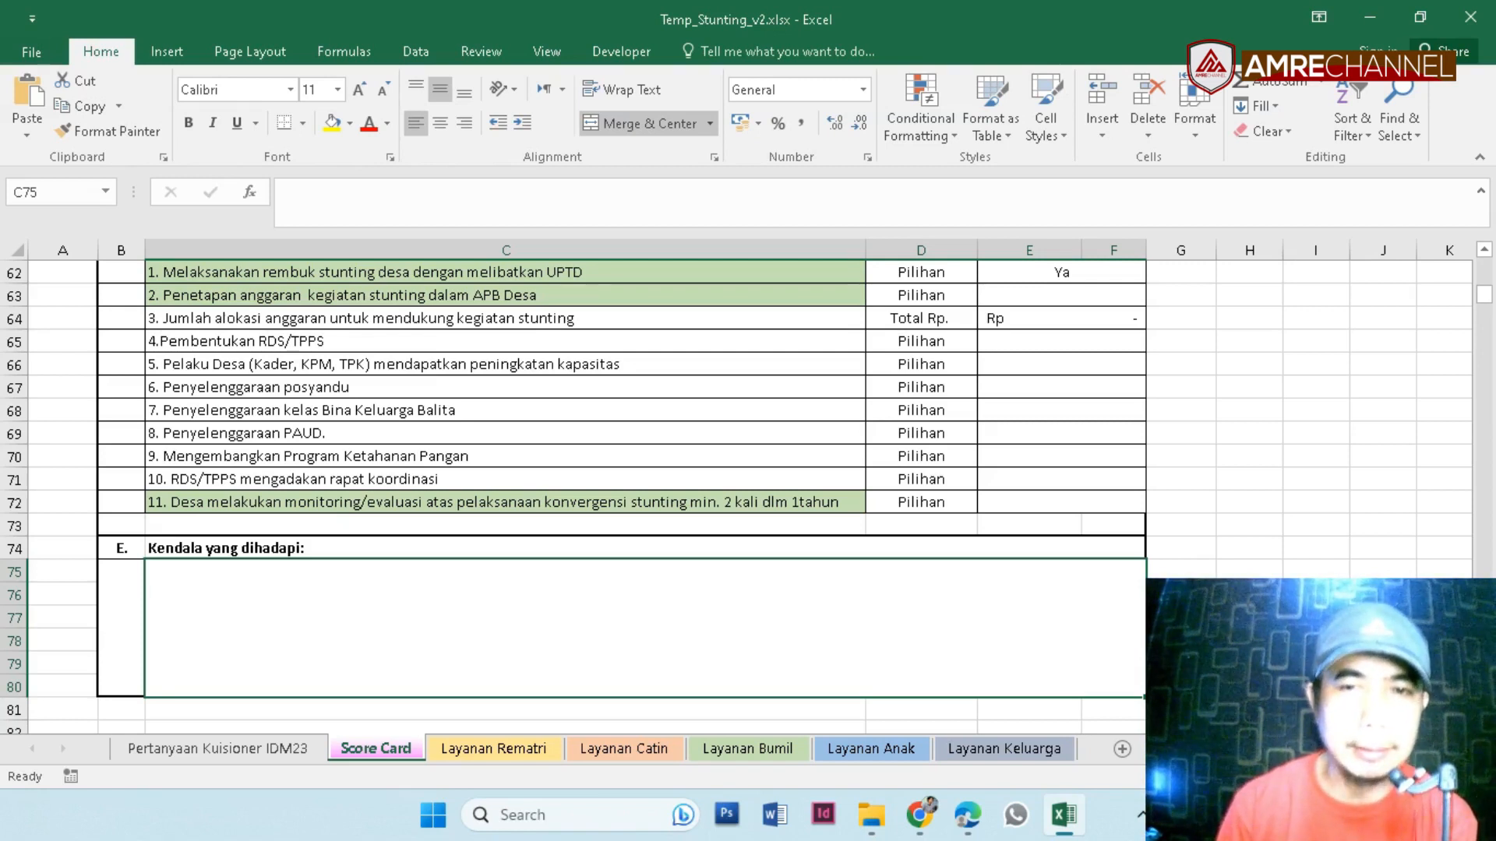
On the Layanan Rematri sheet, clear the name cell of record 1 and fill in the record's date of birth.
{"action": "left_click", "coordinate": [493, 748]}
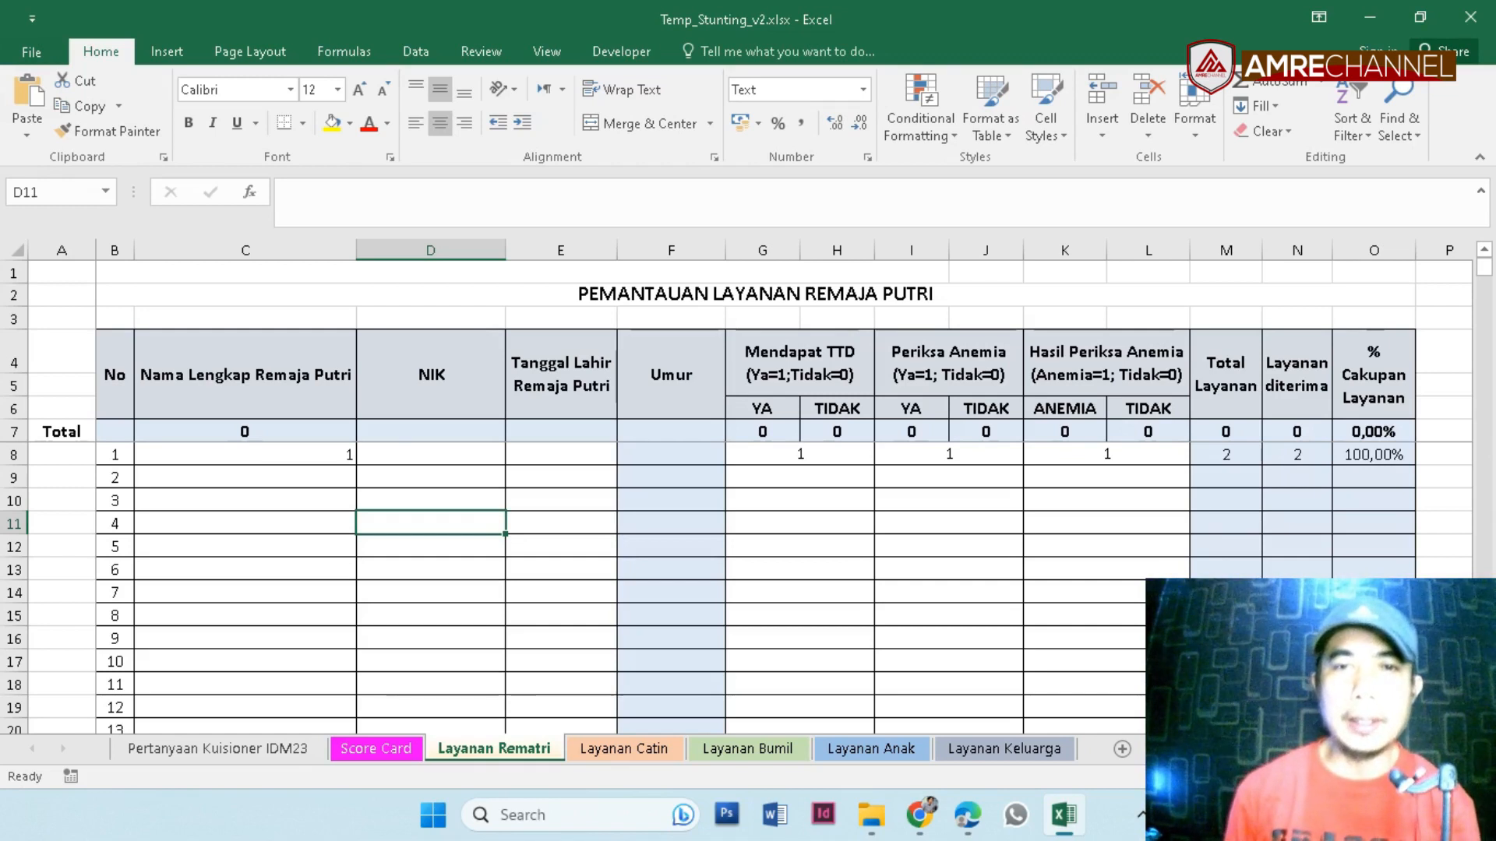
{"action": "left_click", "coordinate": [561, 522]}
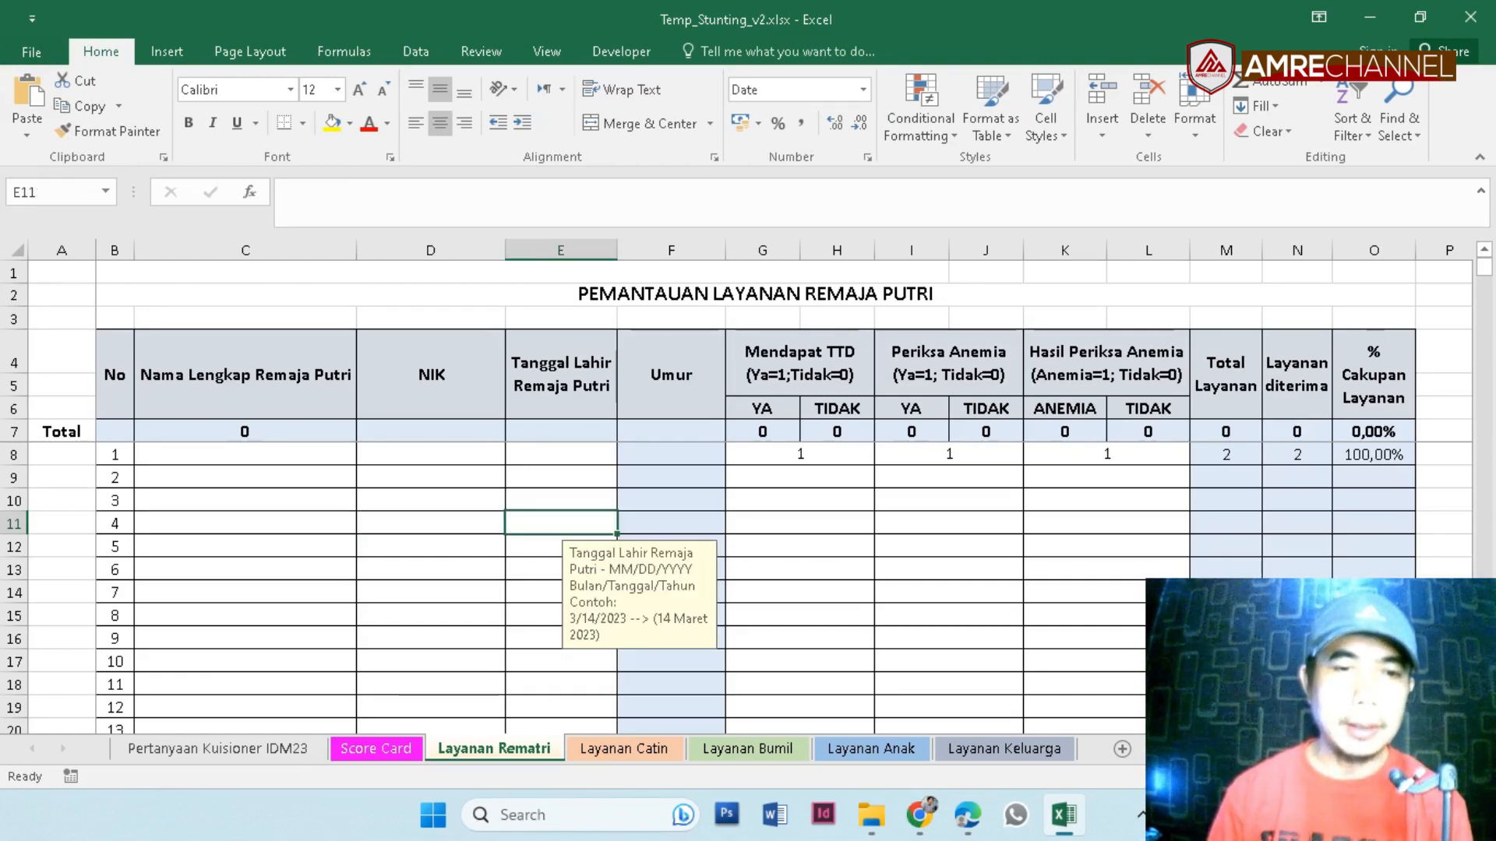
{"action": "left_click", "coordinate": [244, 454]}
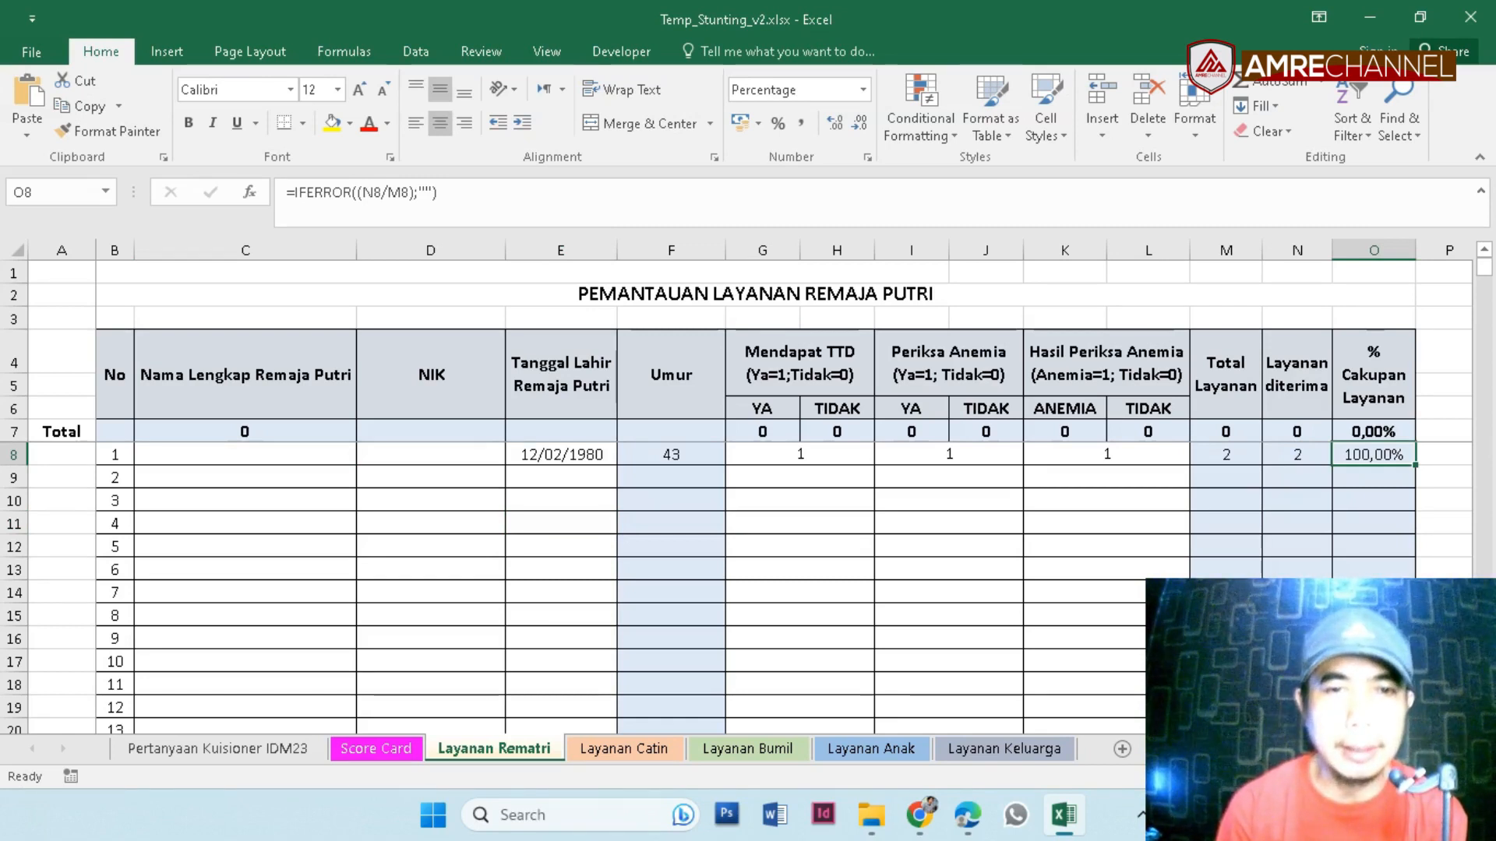
Review record 1's date of birth, age formula and Mendapat TTD entry, plus the Hasil Periksa Anemia options, on the Layanan Rematri sheet.
{"action": "left_click", "coordinate": [561, 454]}
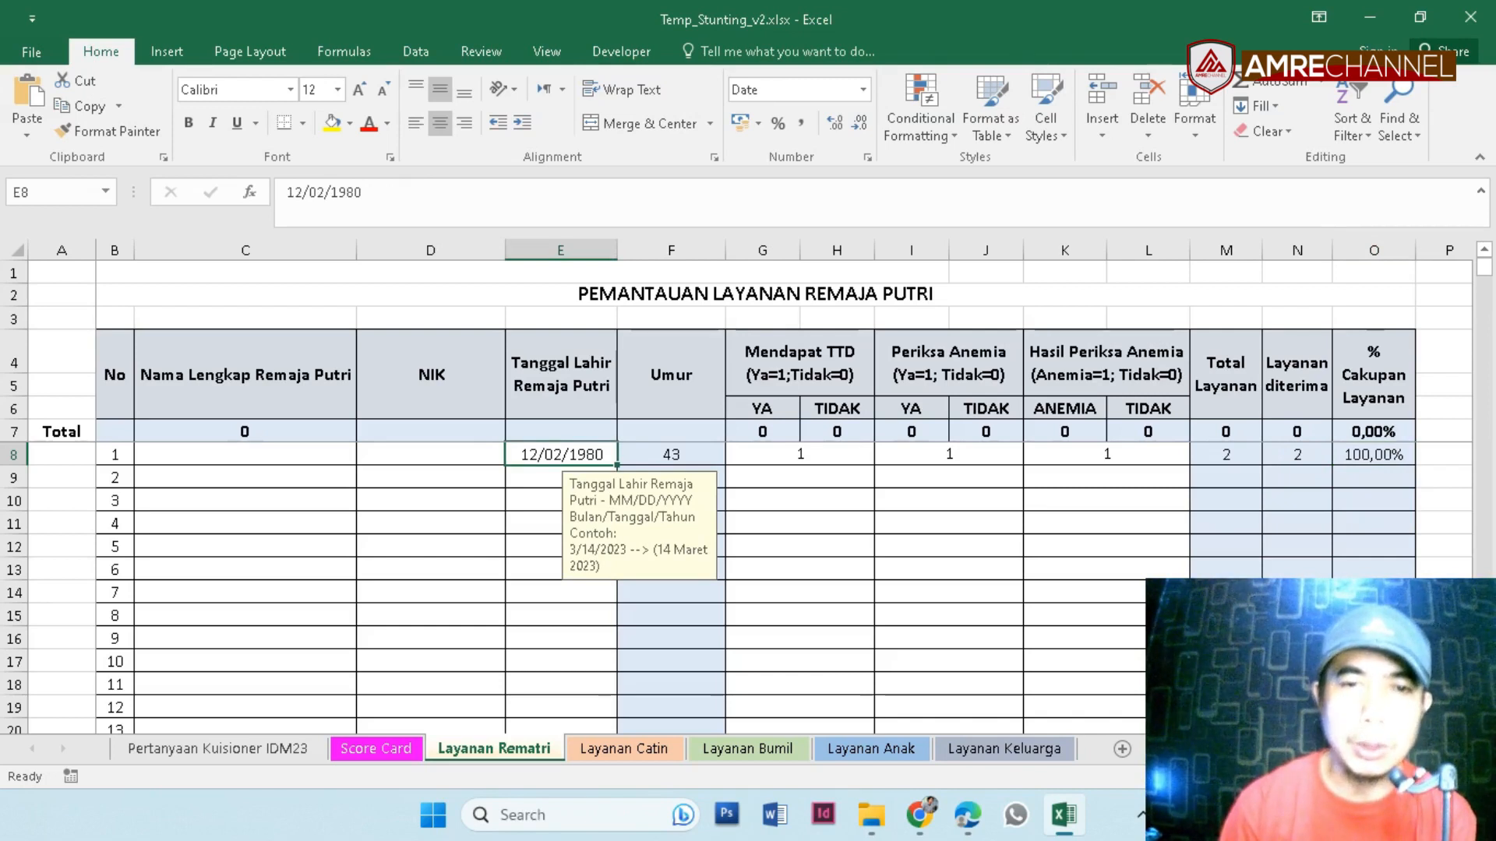
{"action": "left_click", "coordinate": [671, 455]}
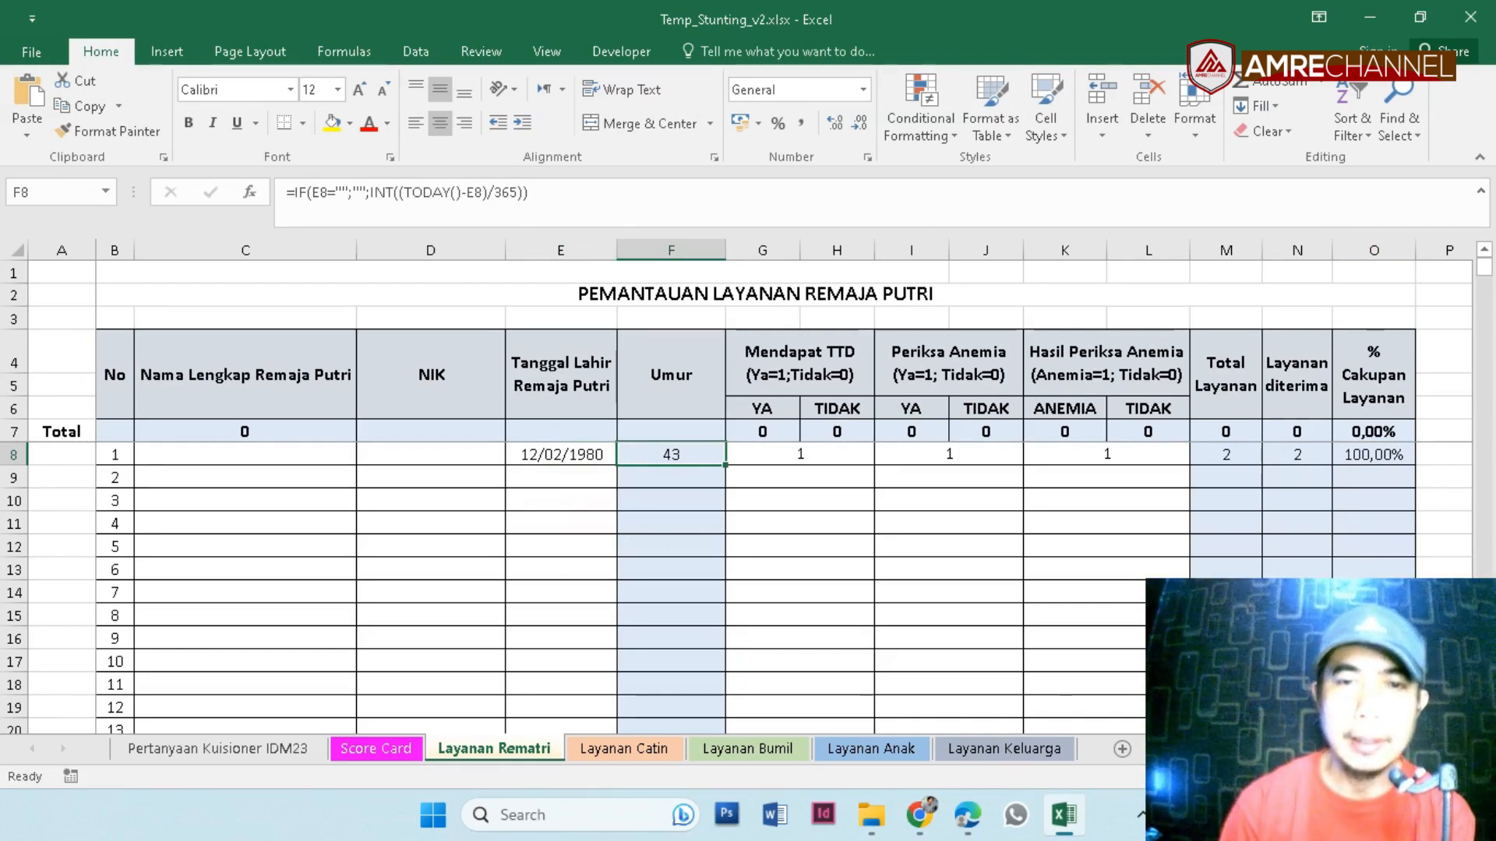
{"action": "left_click", "coordinate": [800, 454]}
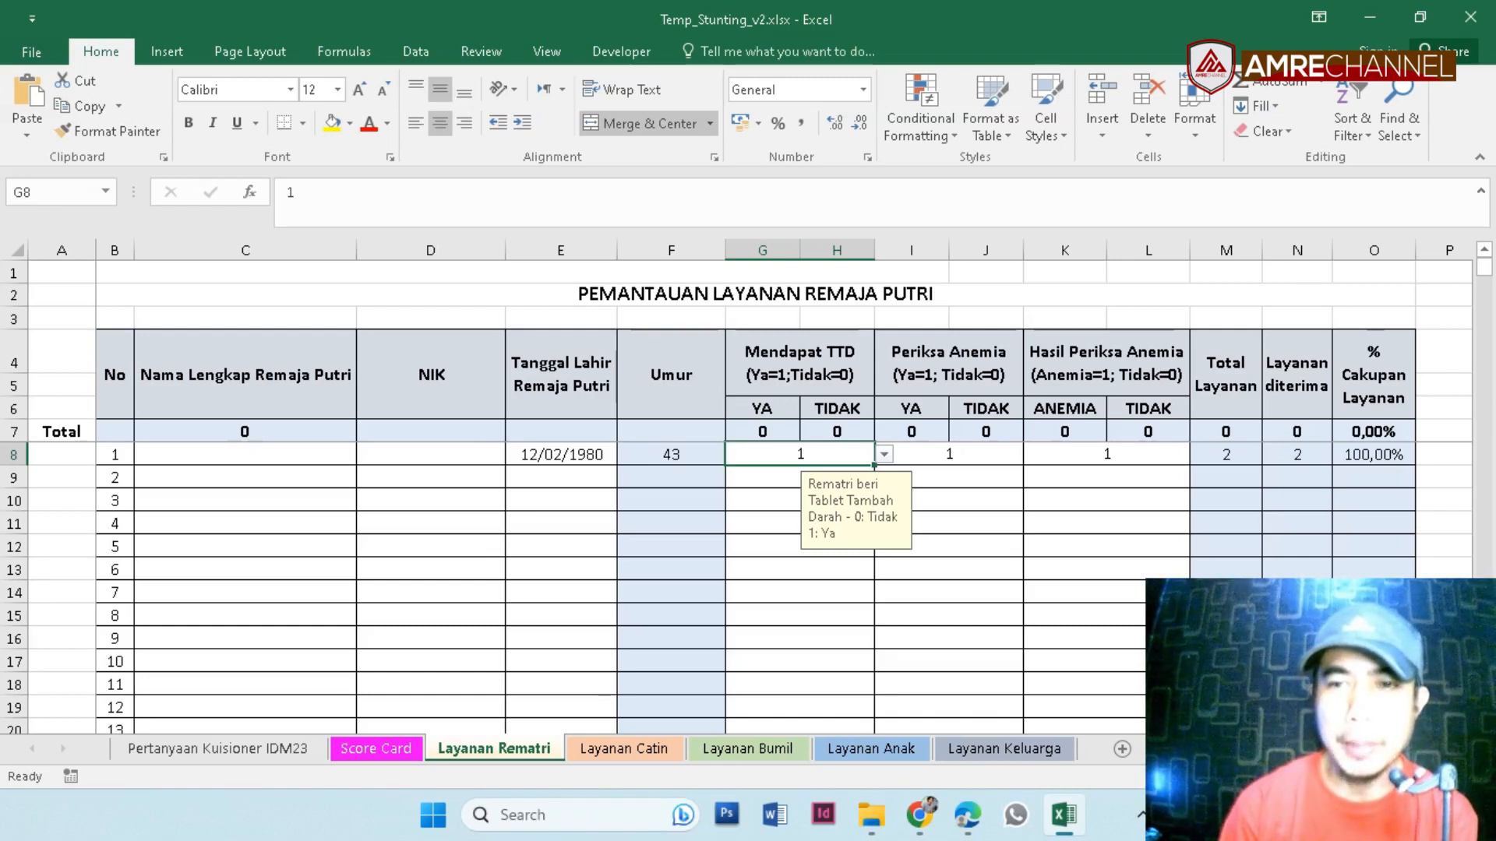
{"action": "left_click", "coordinate": [1106, 476]}
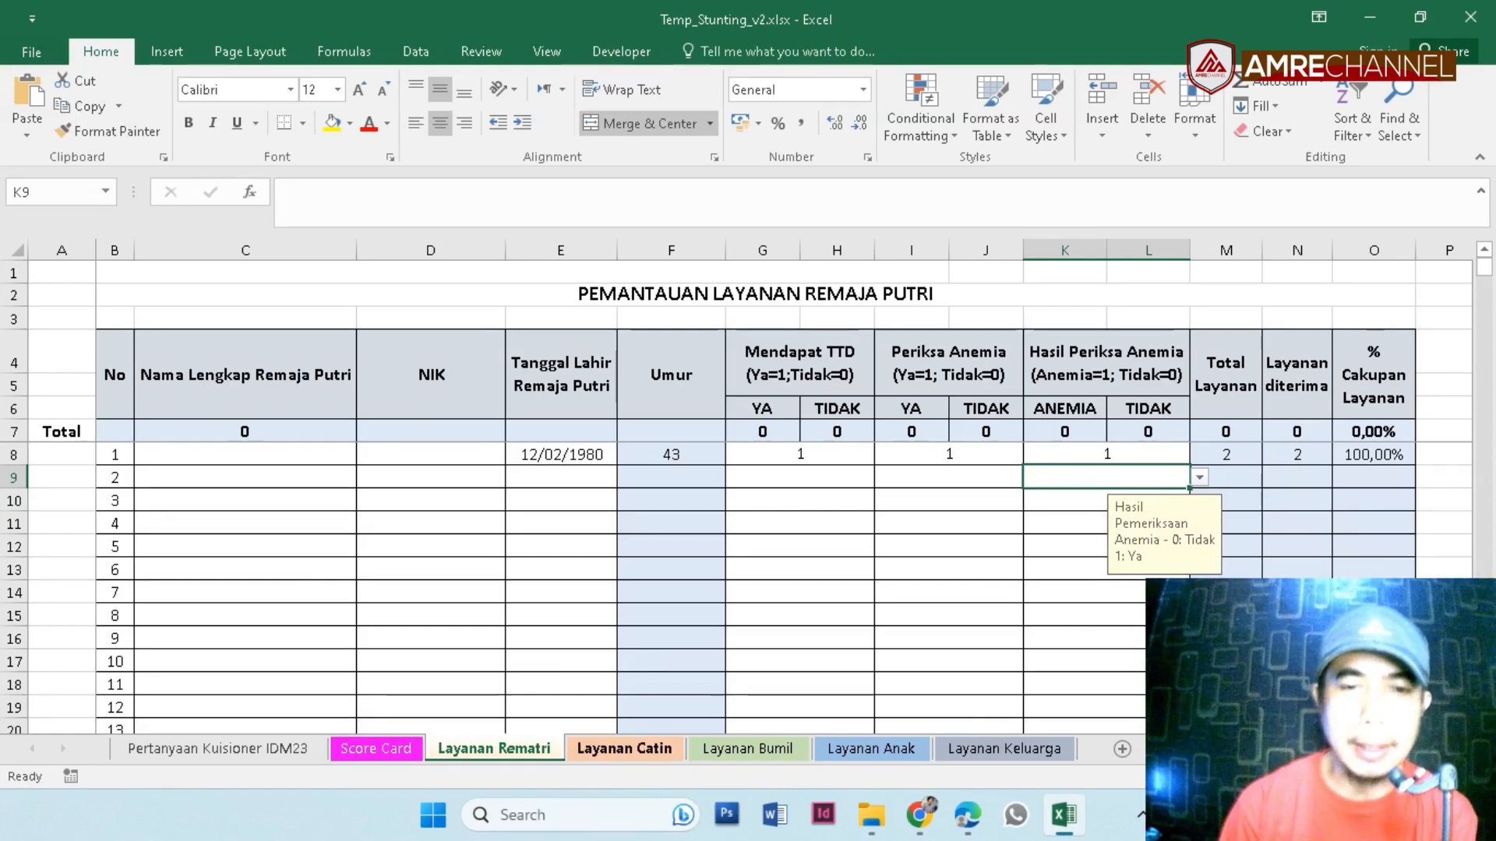
On the Layanan Catin sheet, check record 2's date and Periksa Kesehatan fields and set its Bimbingan Perkawinan to 1.
{"action": "left_click", "coordinate": [624, 748]}
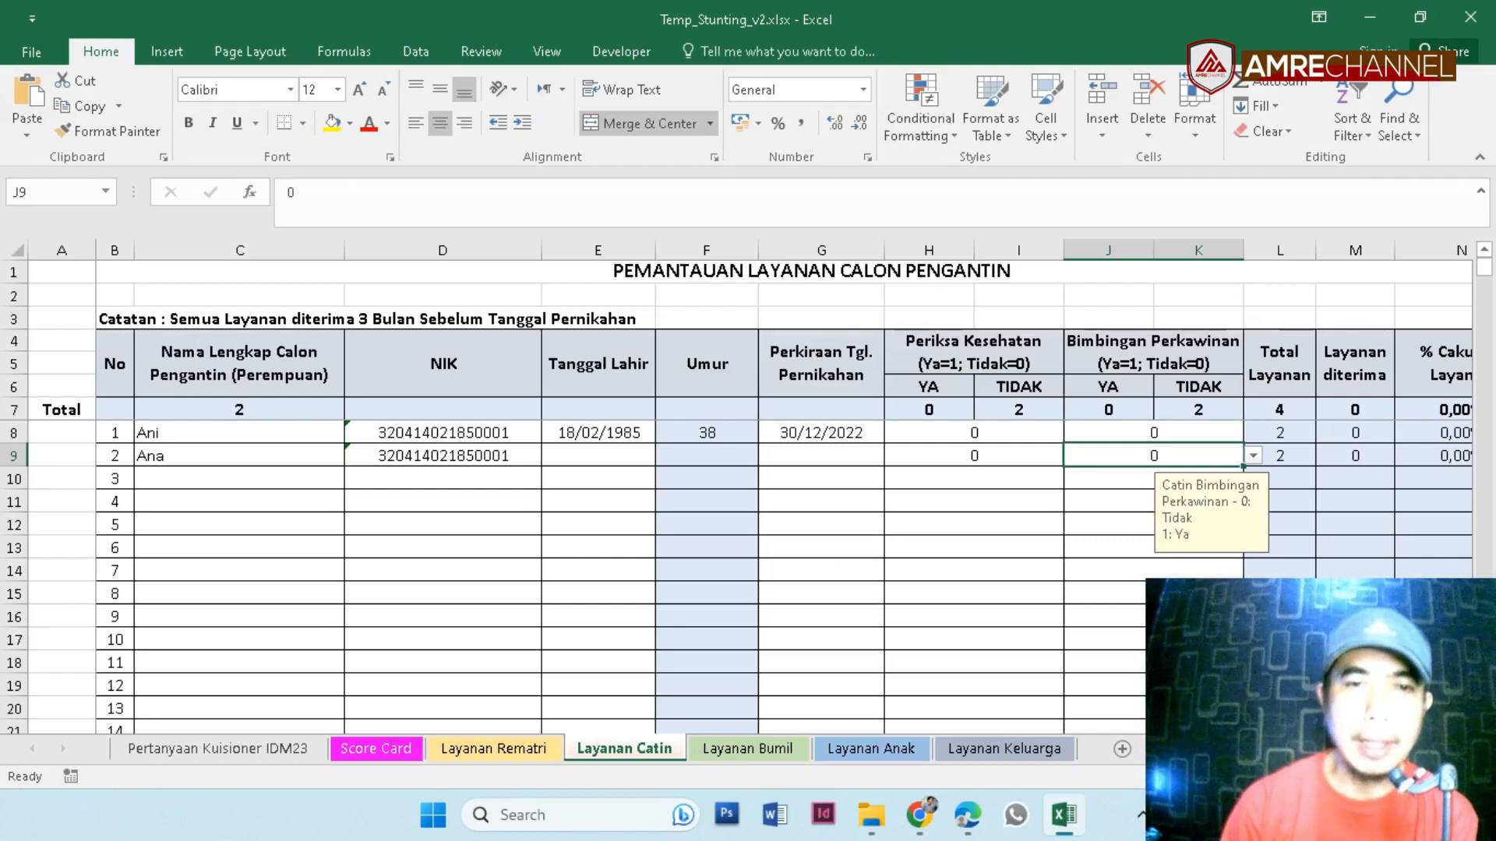
{"action": "left_click", "coordinate": [598, 456]}
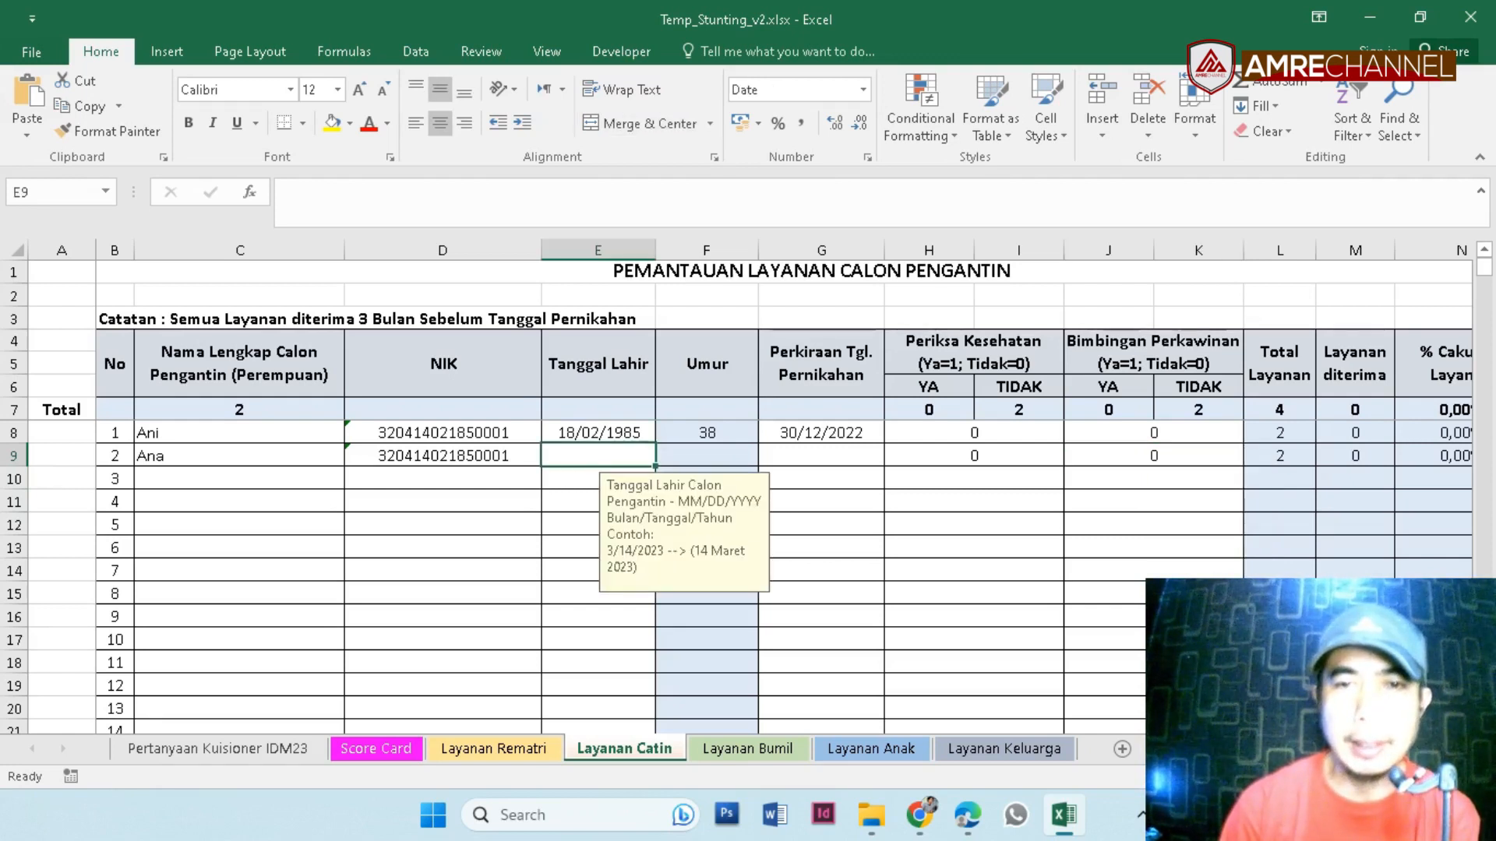
{"action": "left_click", "coordinate": [821, 456]}
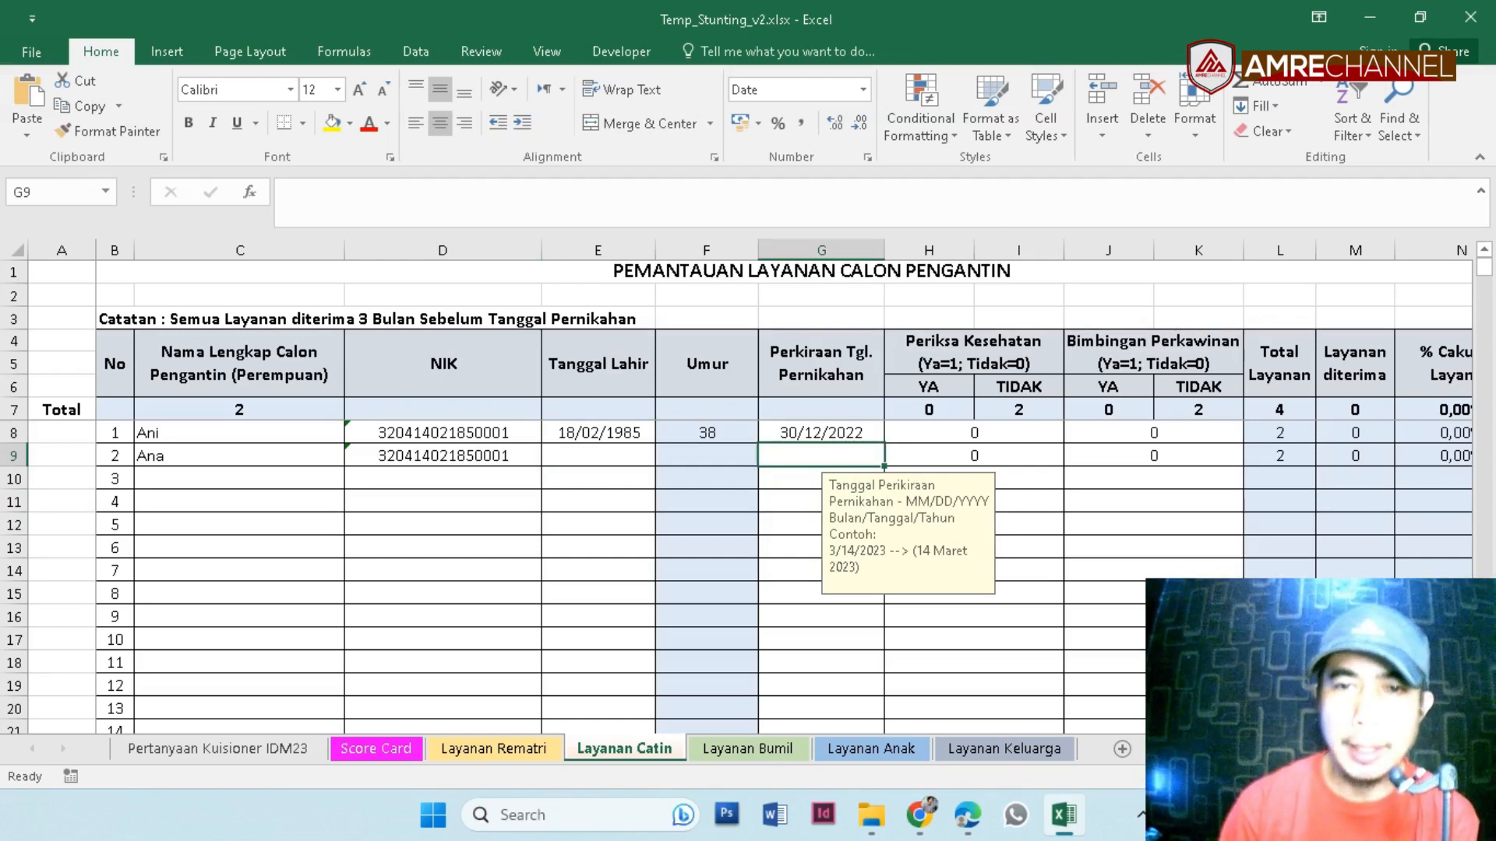
{"action": "left_click", "coordinate": [973, 456]}
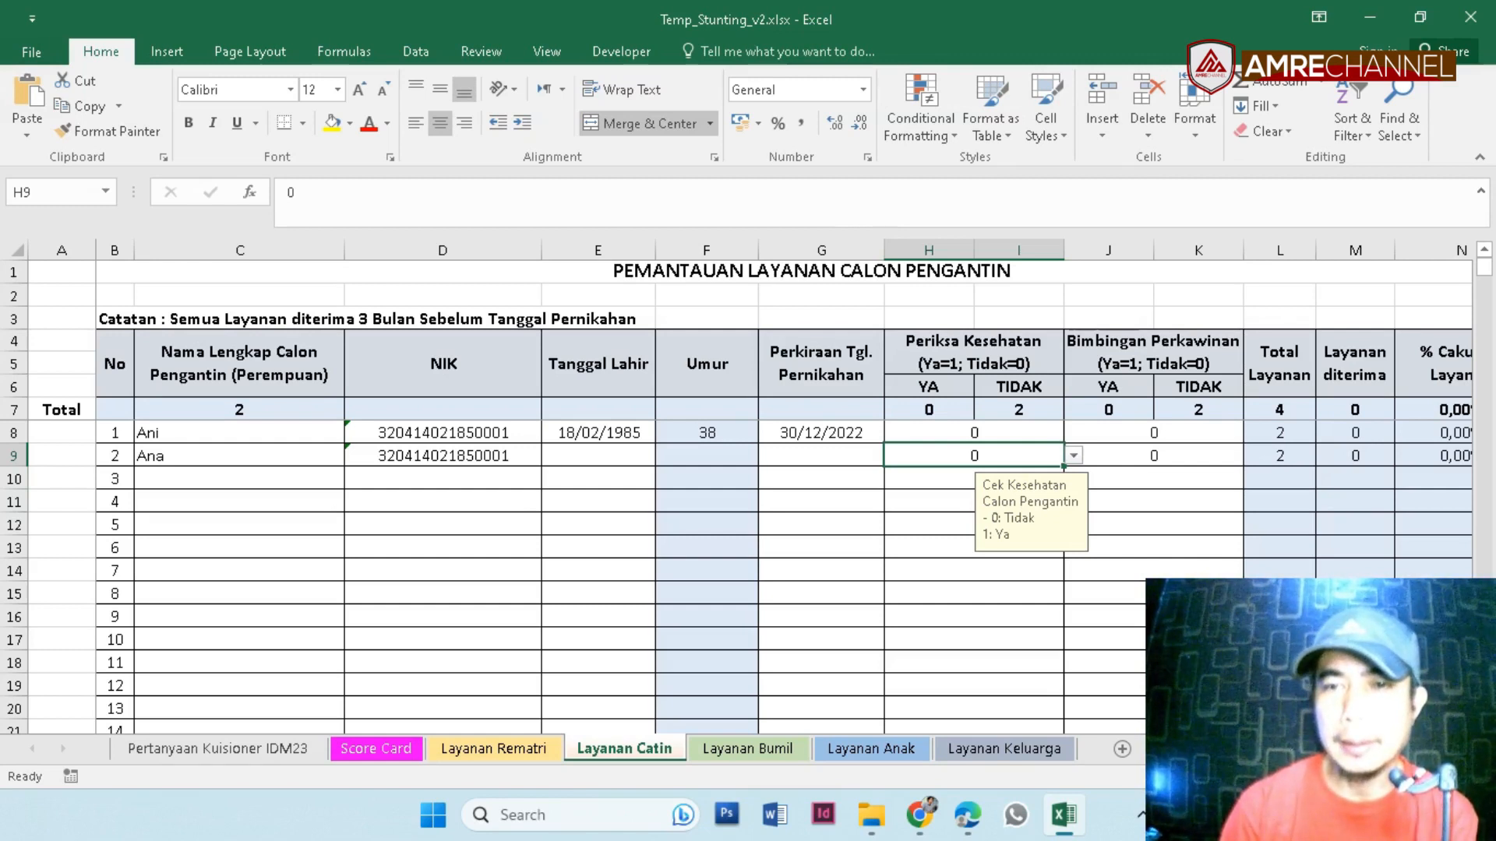
{"action": "key", "text": "Right"}
{"action": "type", "text": "1"}
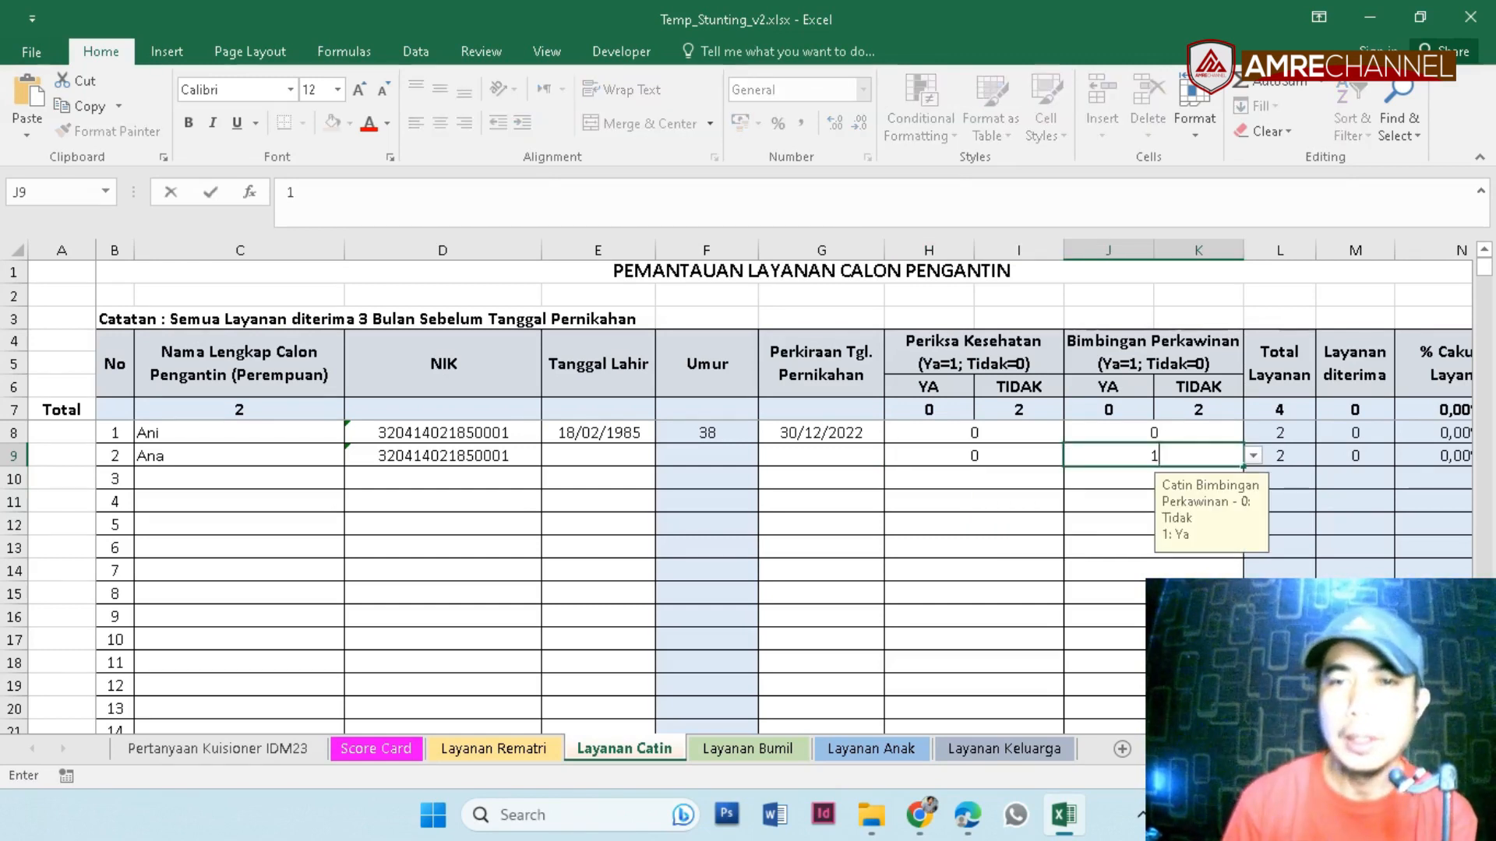
{"action": "key", "text": "Left"}
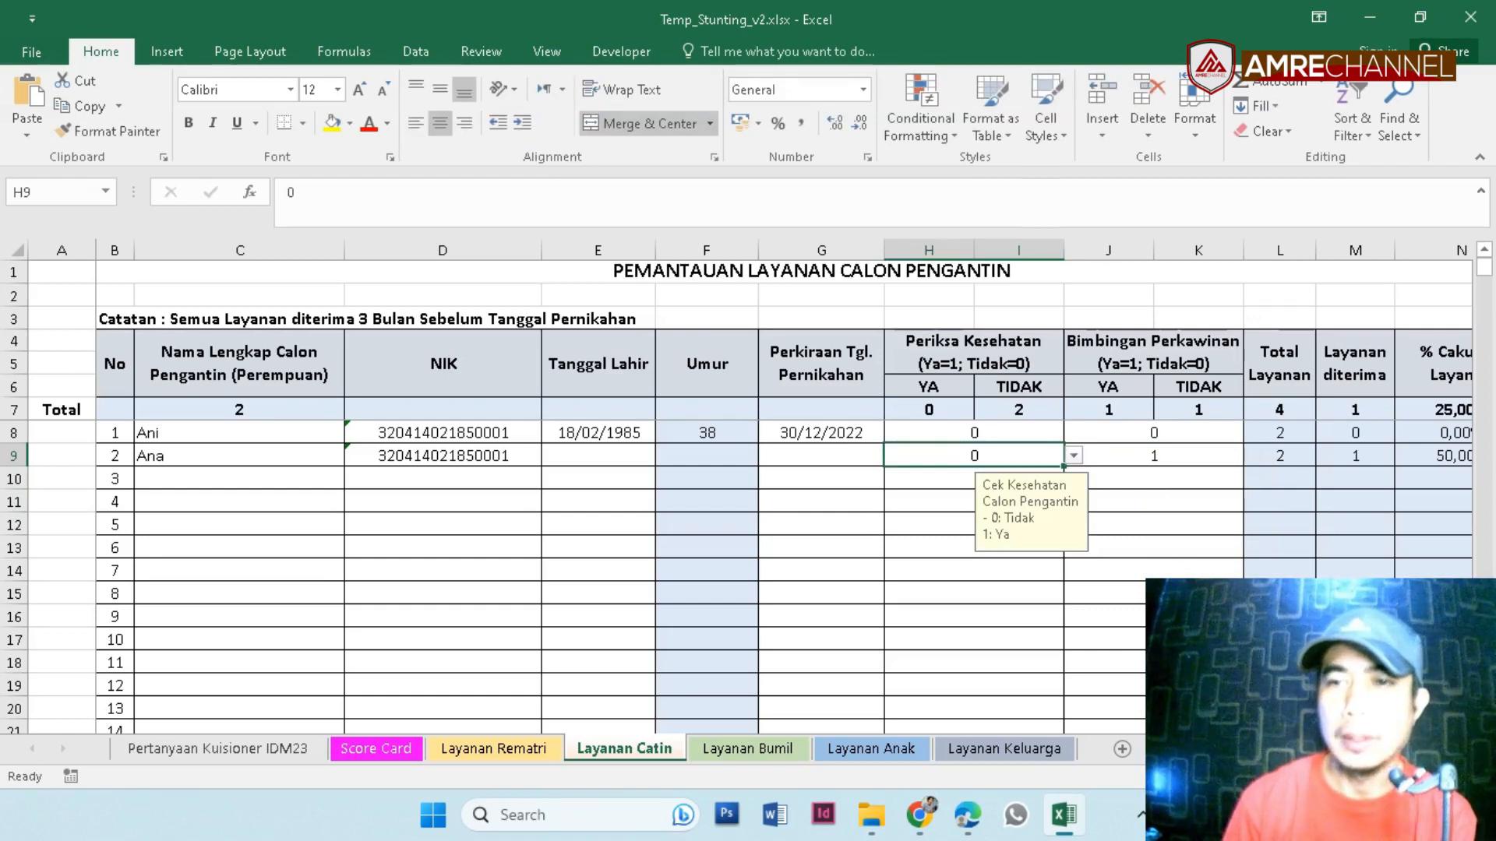
Inspect the Total Layanan formula of record 1 and the service coverage columns on the Layanan Catin sheet.
{"action": "scroll", "coordinate": [779, 490], "scroll_direction": "right", "scroll_amount": 4}
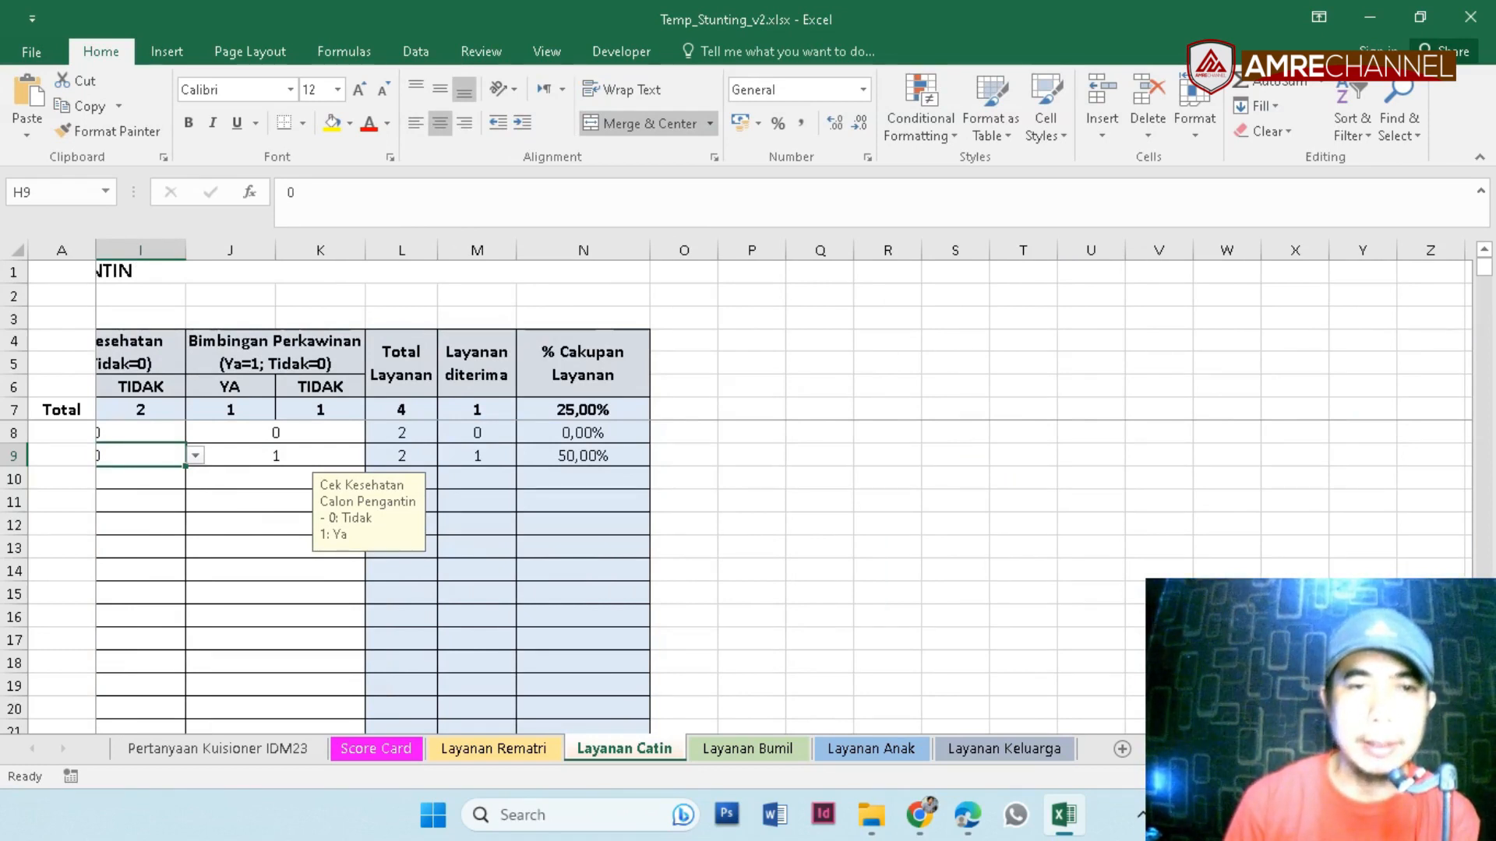
{"action": "left_click", "coordinate": [401, 432]}
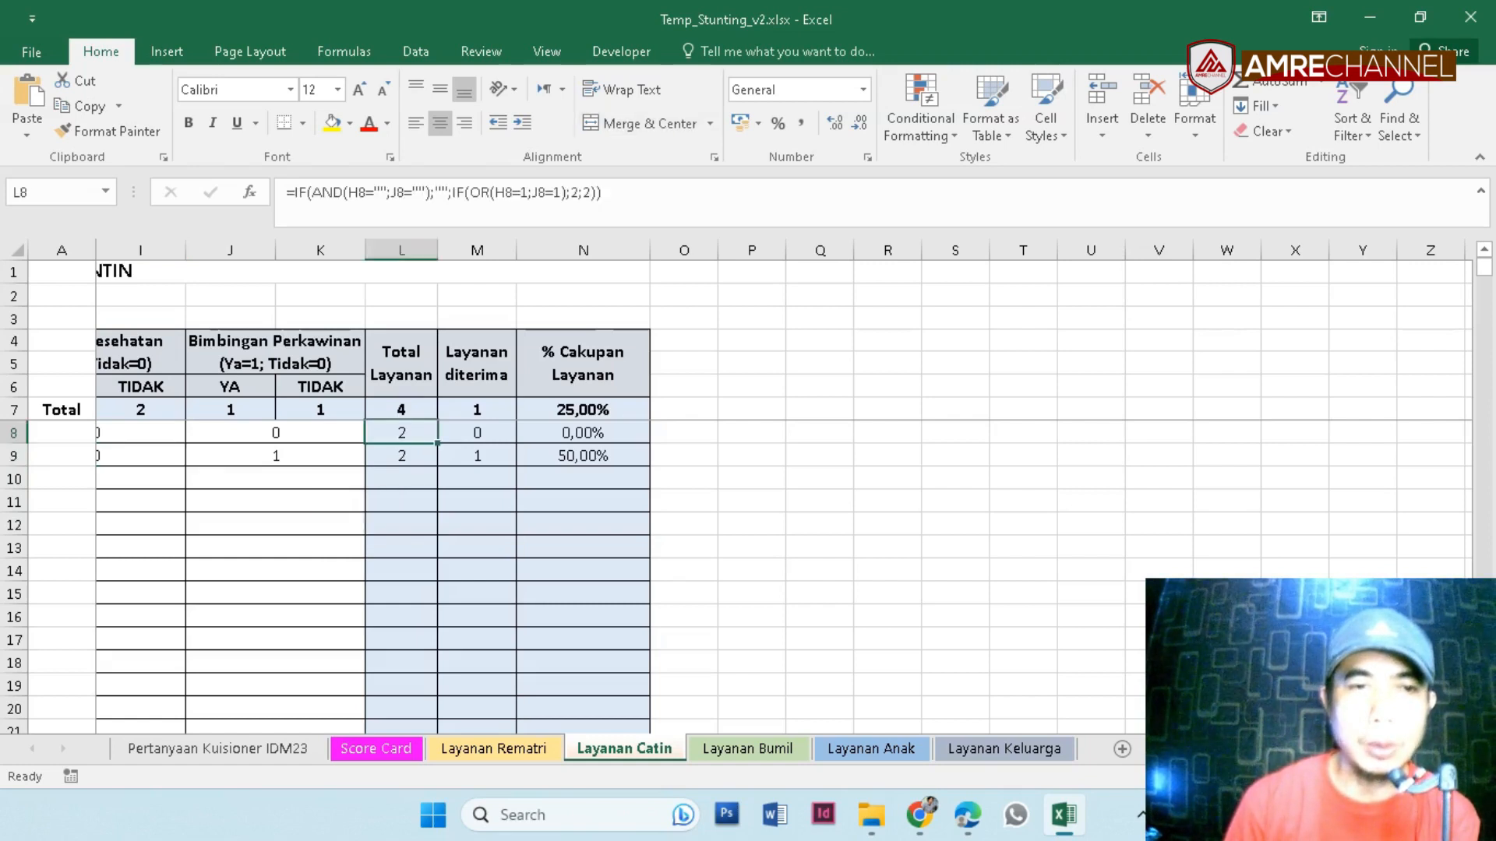
{"action": "scroll", "coordinate": [783, 487], "scroll_direction": "left", "scroll_amount": 3}
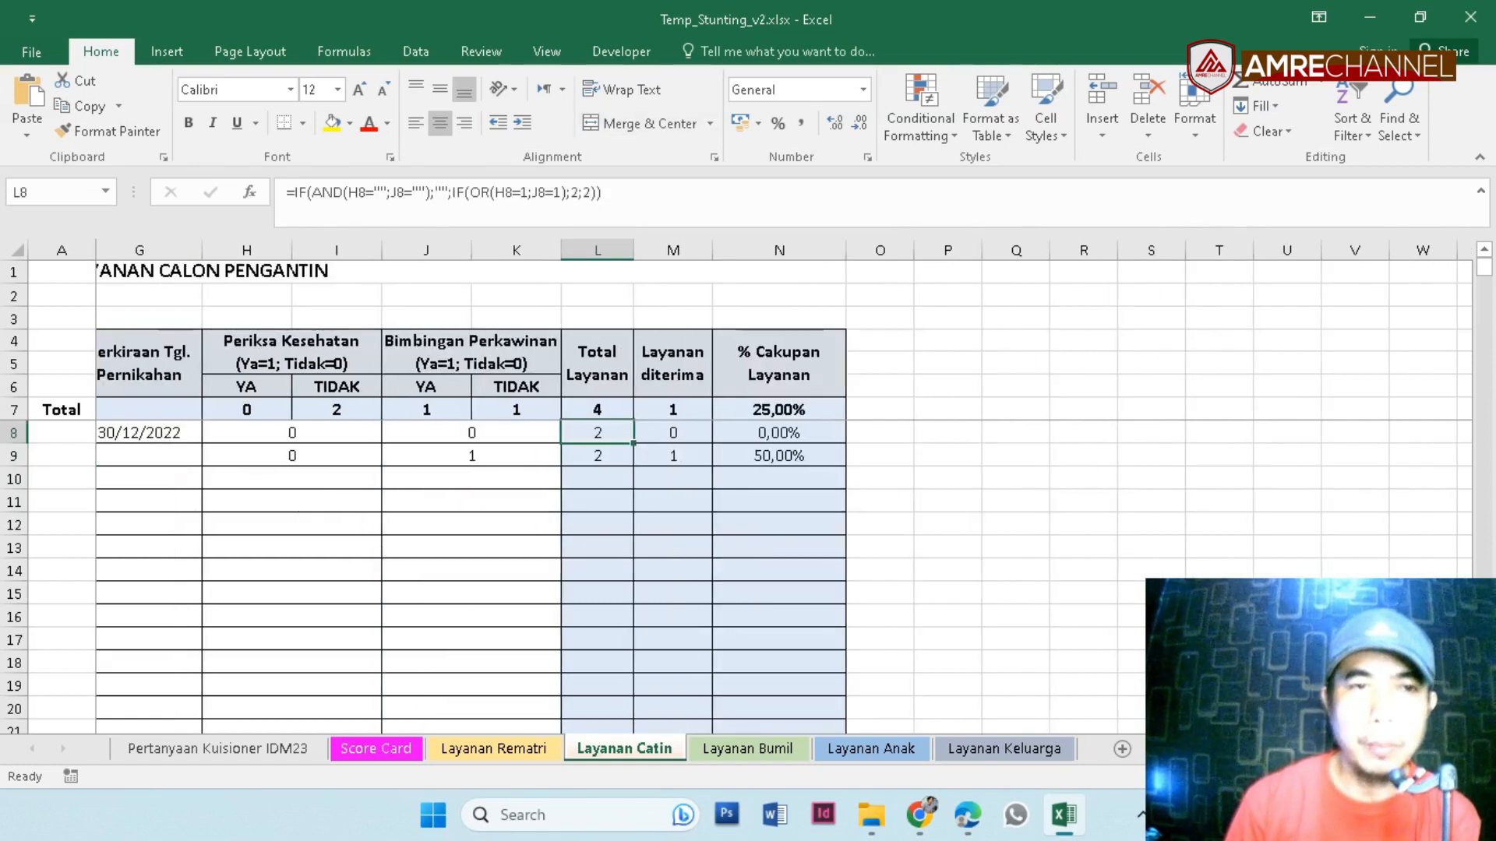
{"action": "scroll", "coordinate": [561, 506], "scroll_direction": "right", "scroll_amount": 1}
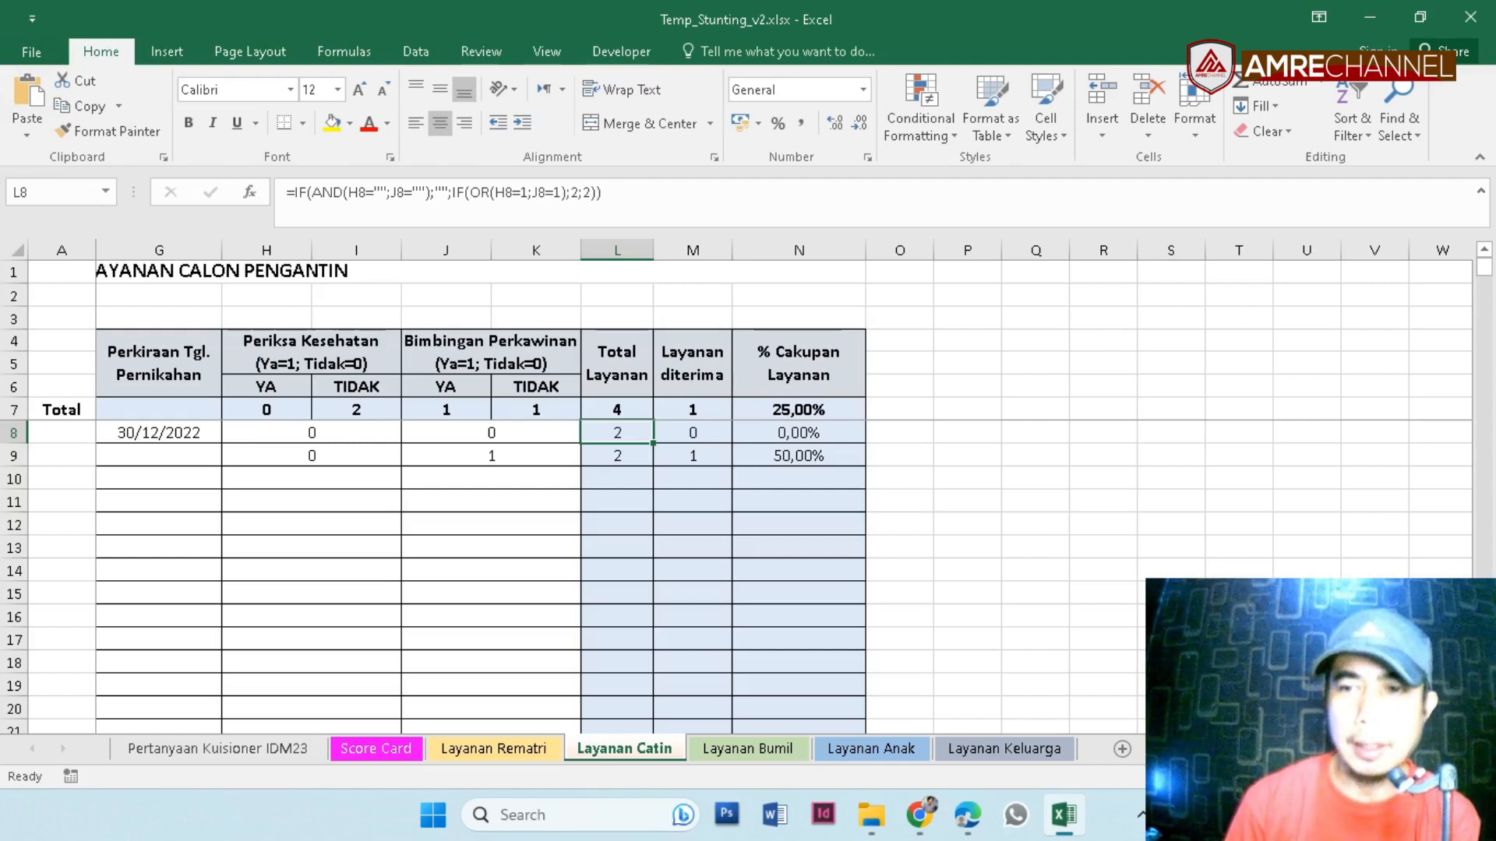
On the Layanan Bumil sheet, examine record 1's name, first day of last menstruation and estimated birth date formula.
{"action": "key", "text": "ctrl+Page_Down"}
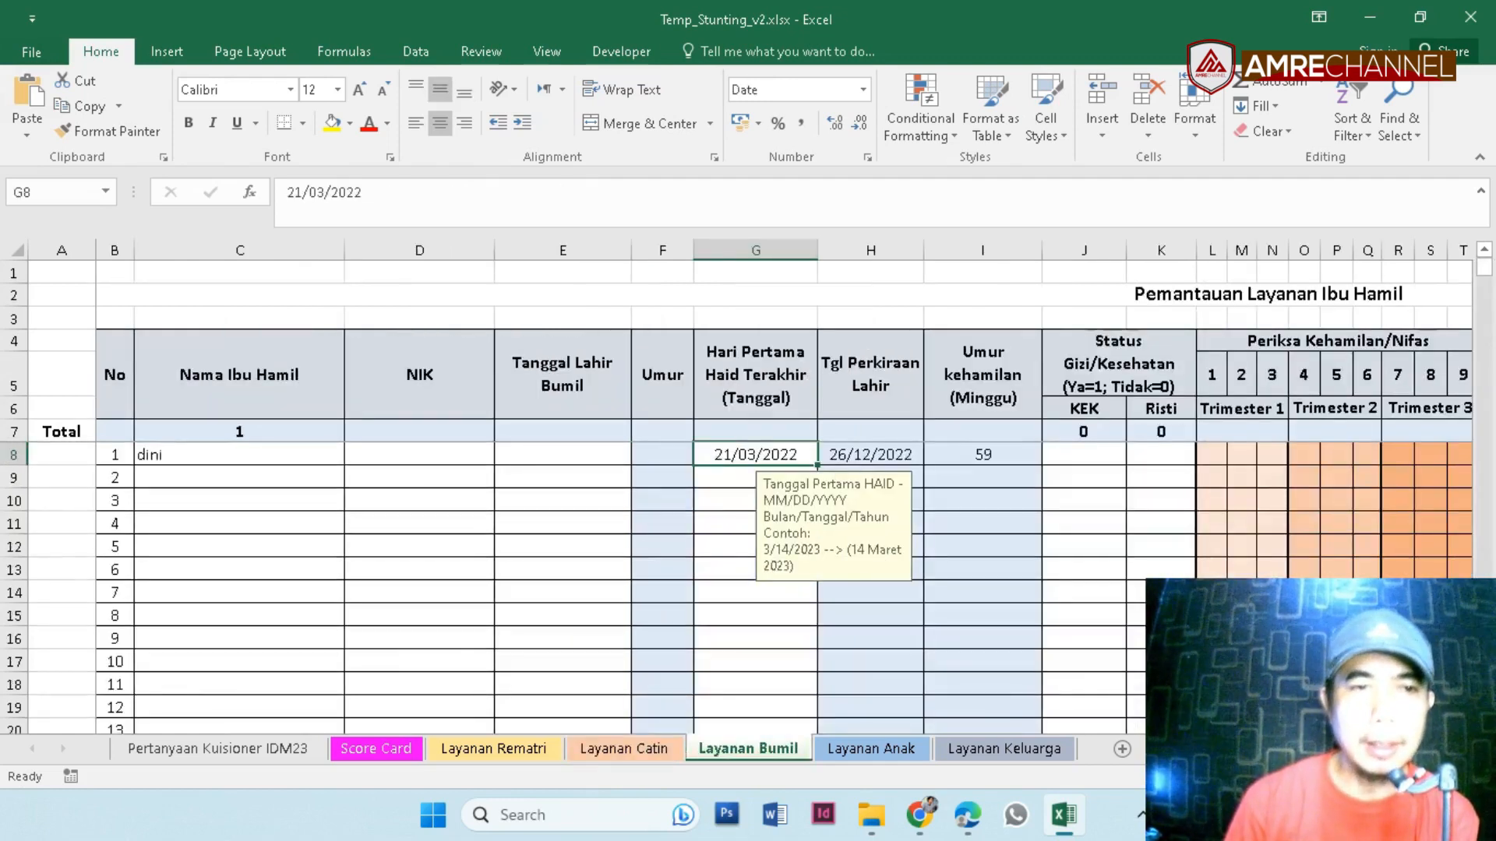
{"action": "left_click", "coordinate": [240, 455]}
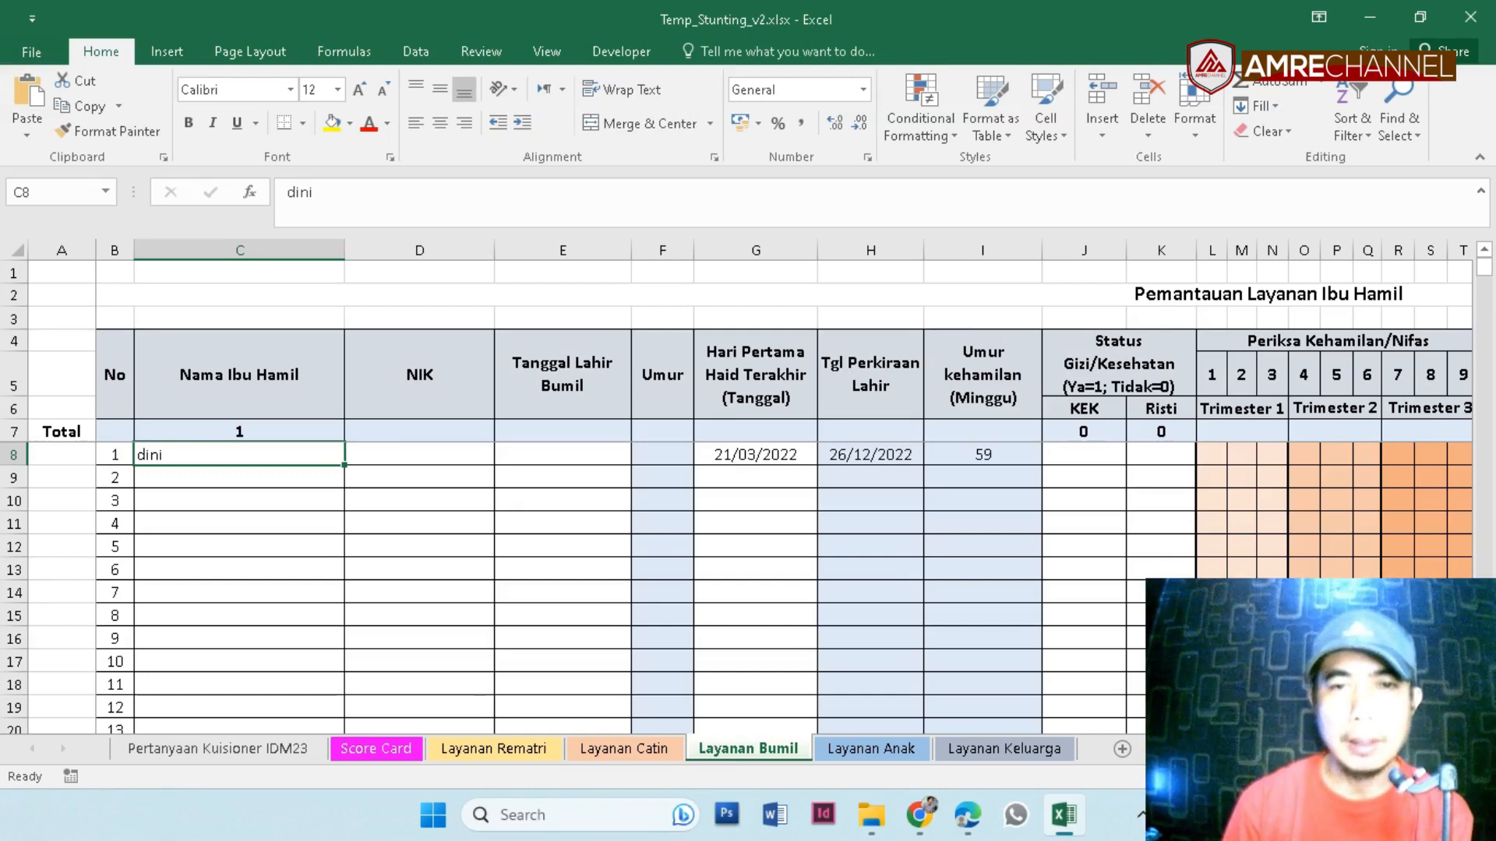
{"action": "left_click", "coordinate": [756, 455]}
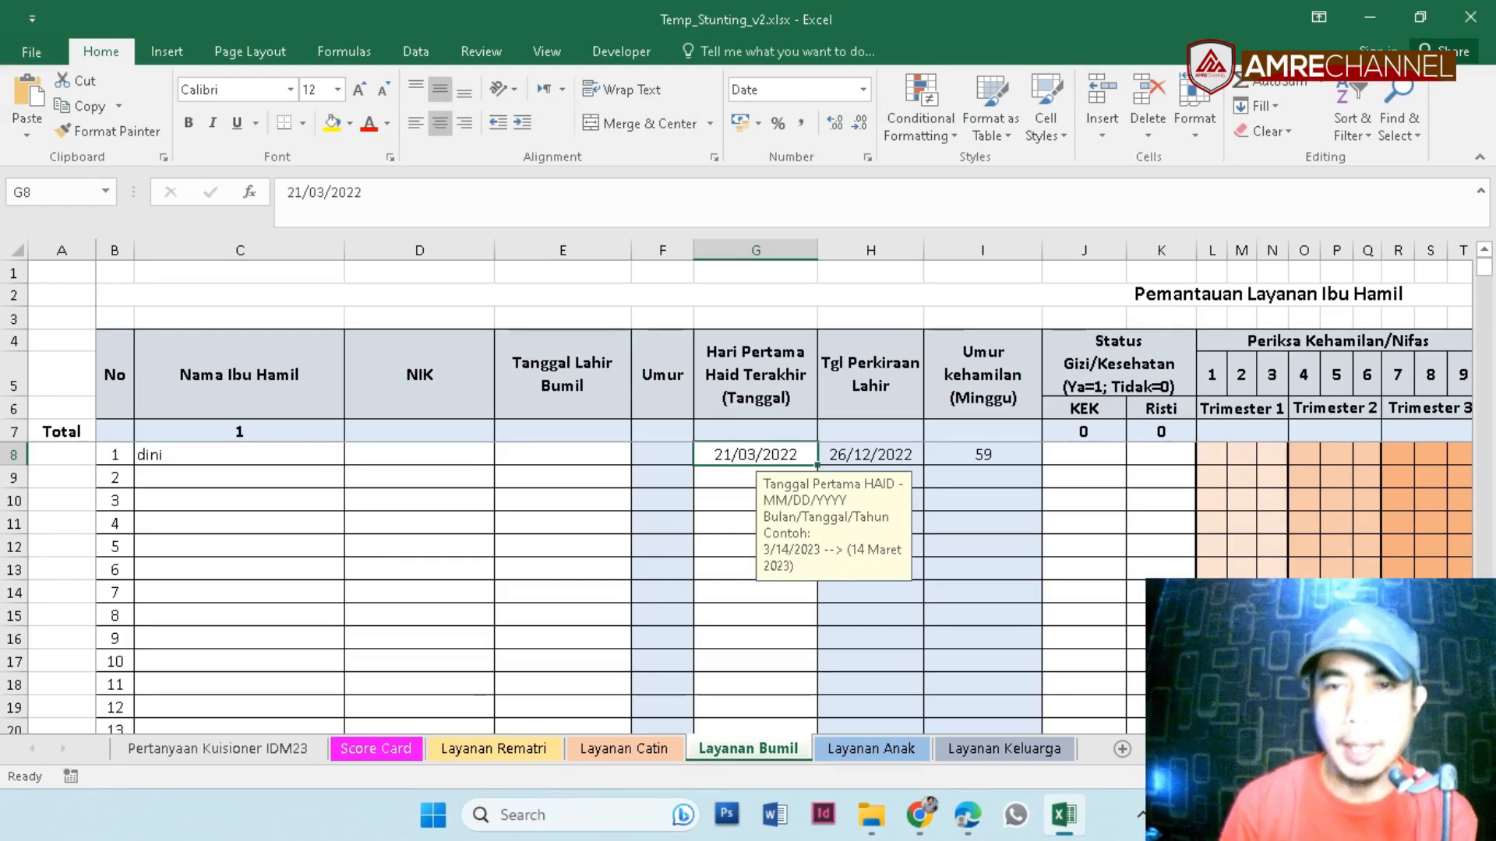
{"action": "left_click", "coordinate": [870, 454]}
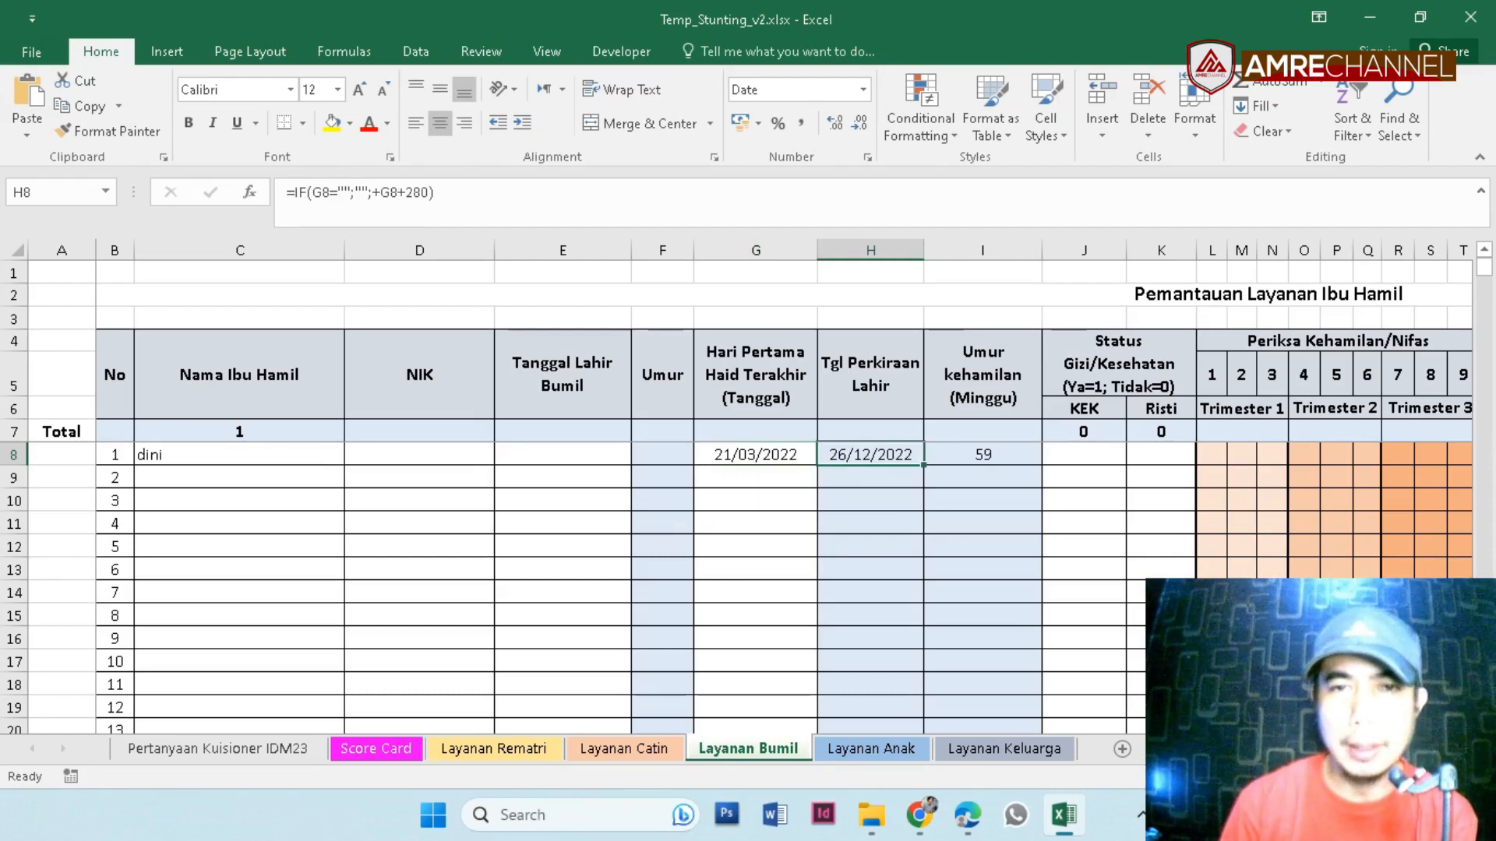
{"action": "left_click", "coordinate": [755, 454]}
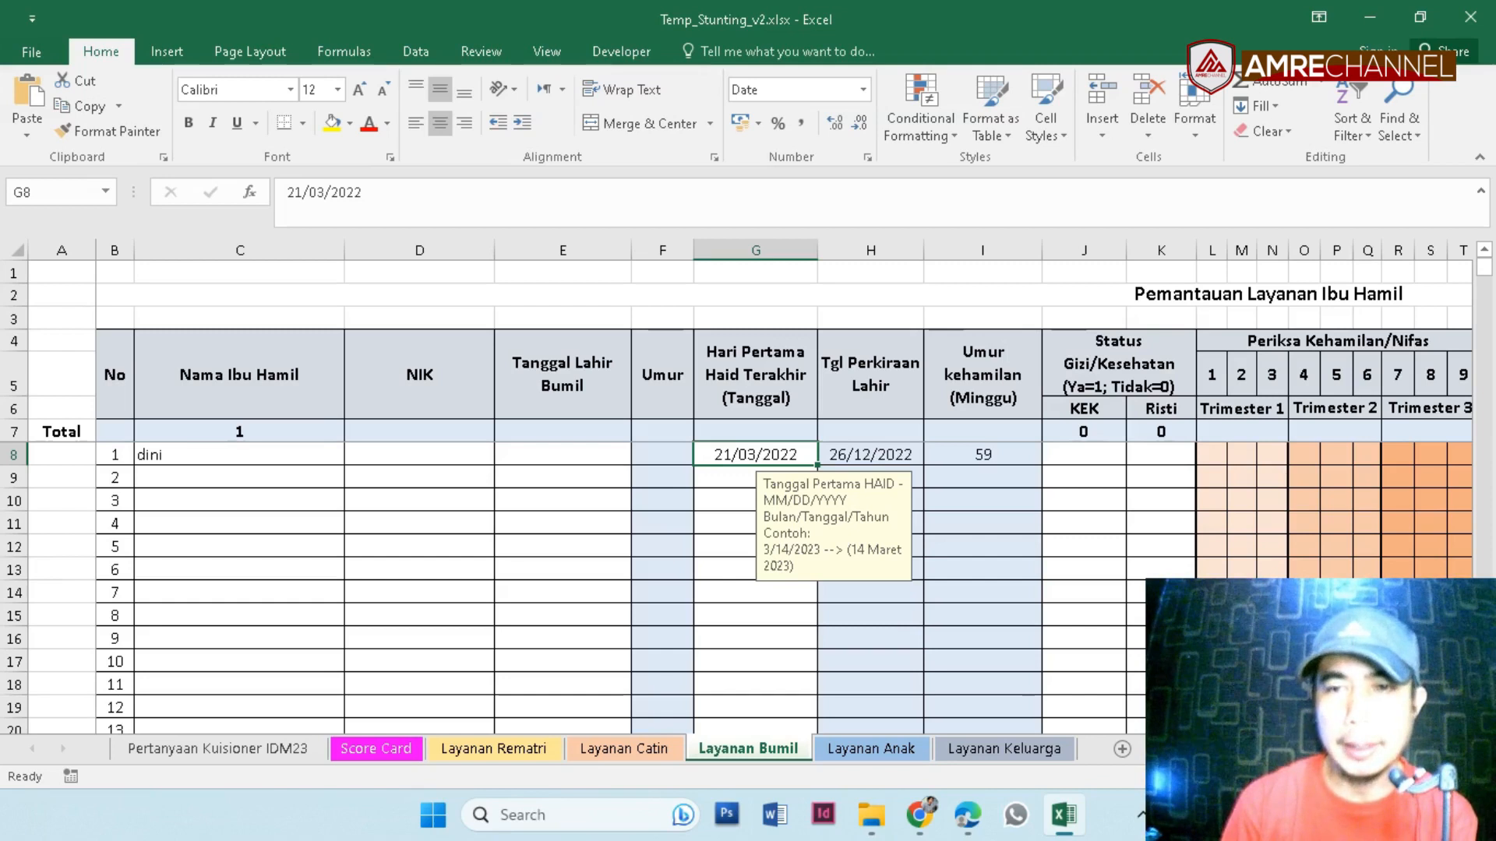
Review record 1's pregnancy check columns for all trimesters and enter 1 for check 1 of Trimester 1.
{"action": "scroll", "coordinate": [779, 498], "scroll_direction": "right", "scroll_amount": 4}
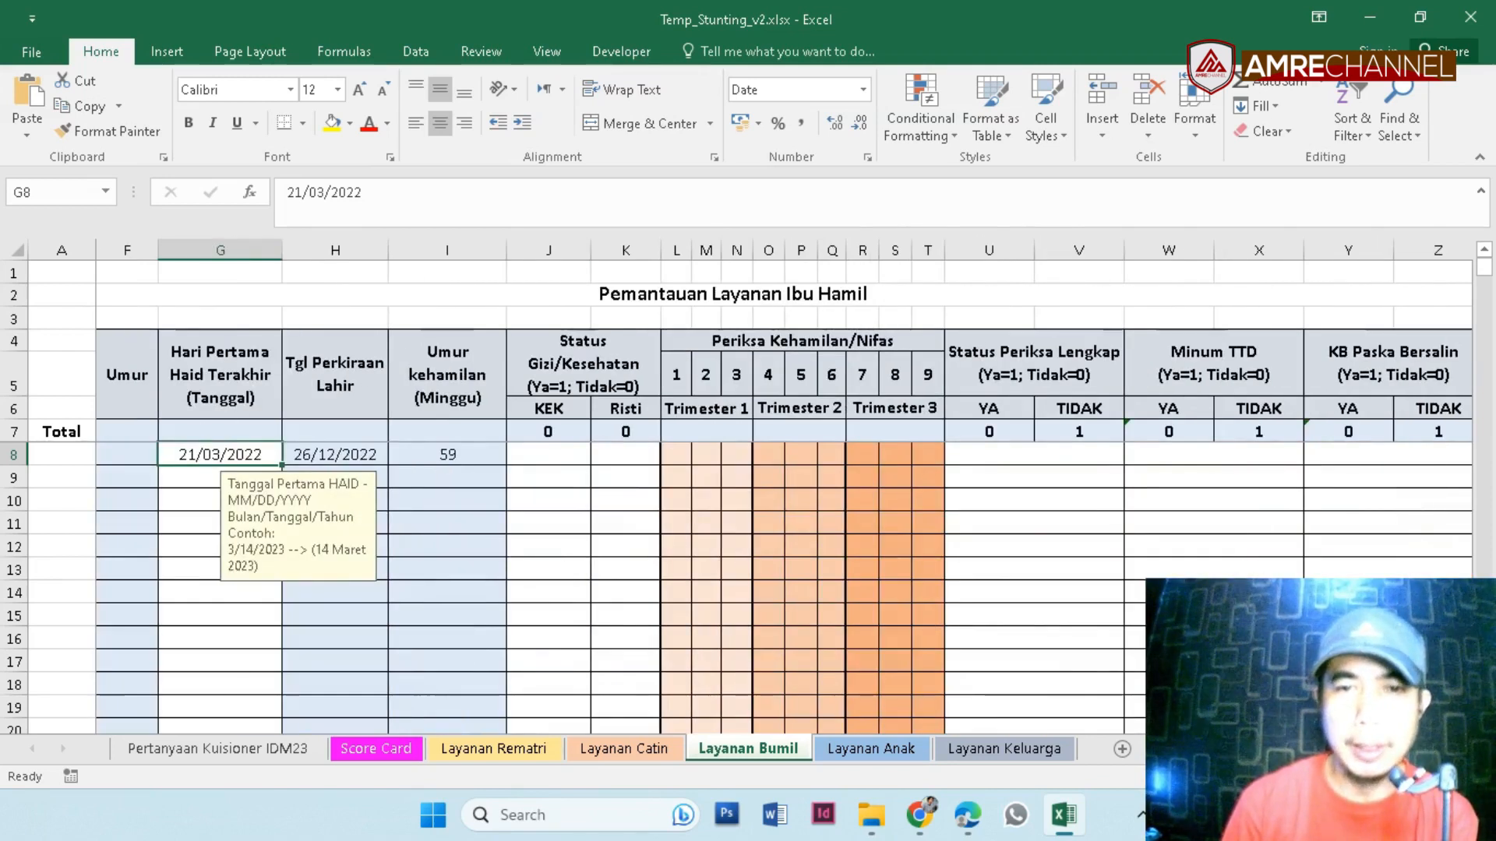
{"action": "left_click", "coordinate": [676, 454]}
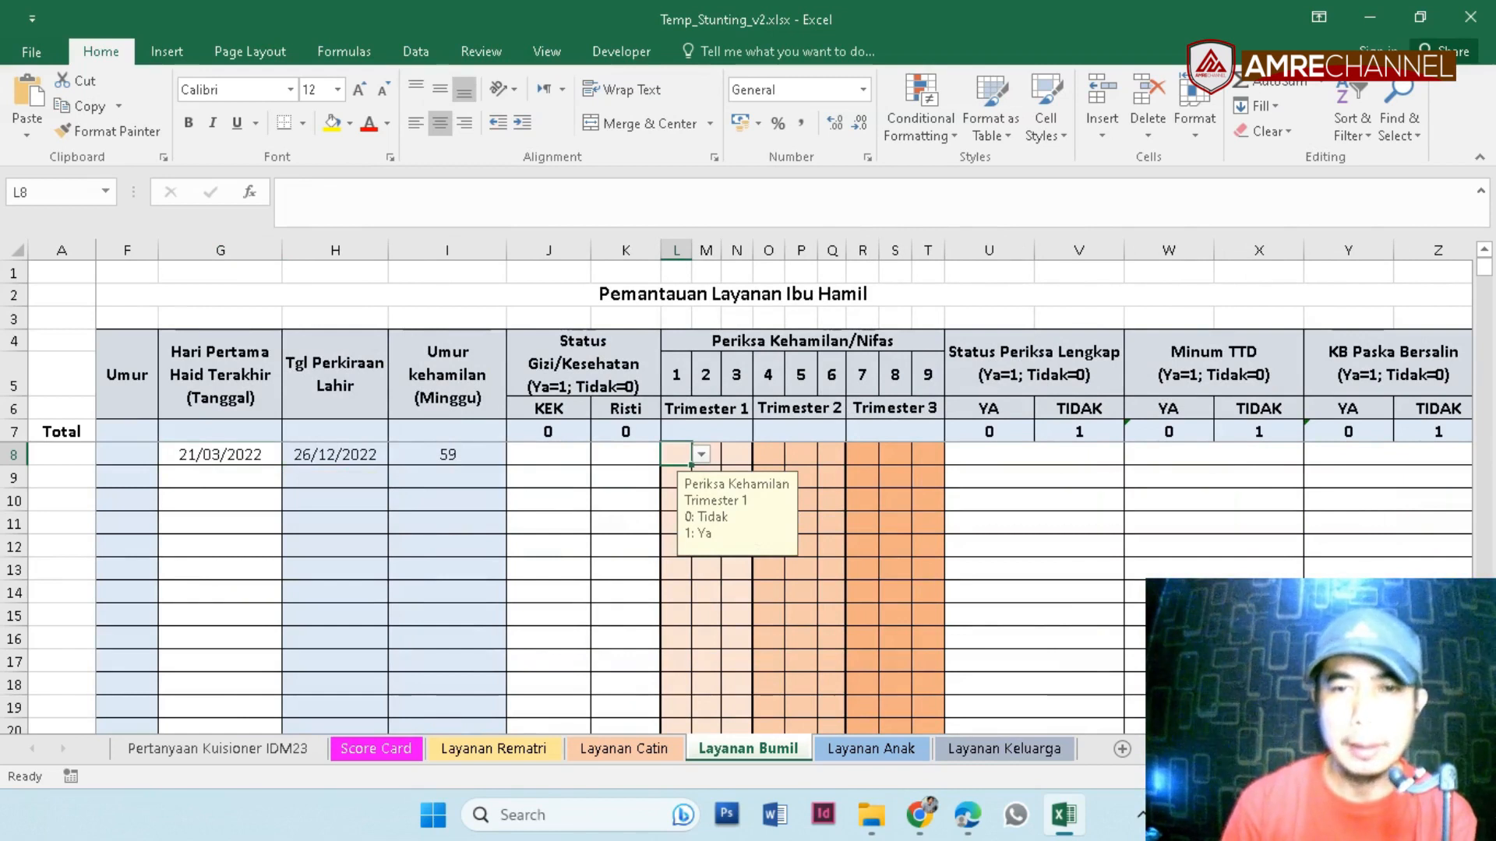
{"action": "left_click", "coordinate": [927, 455]}
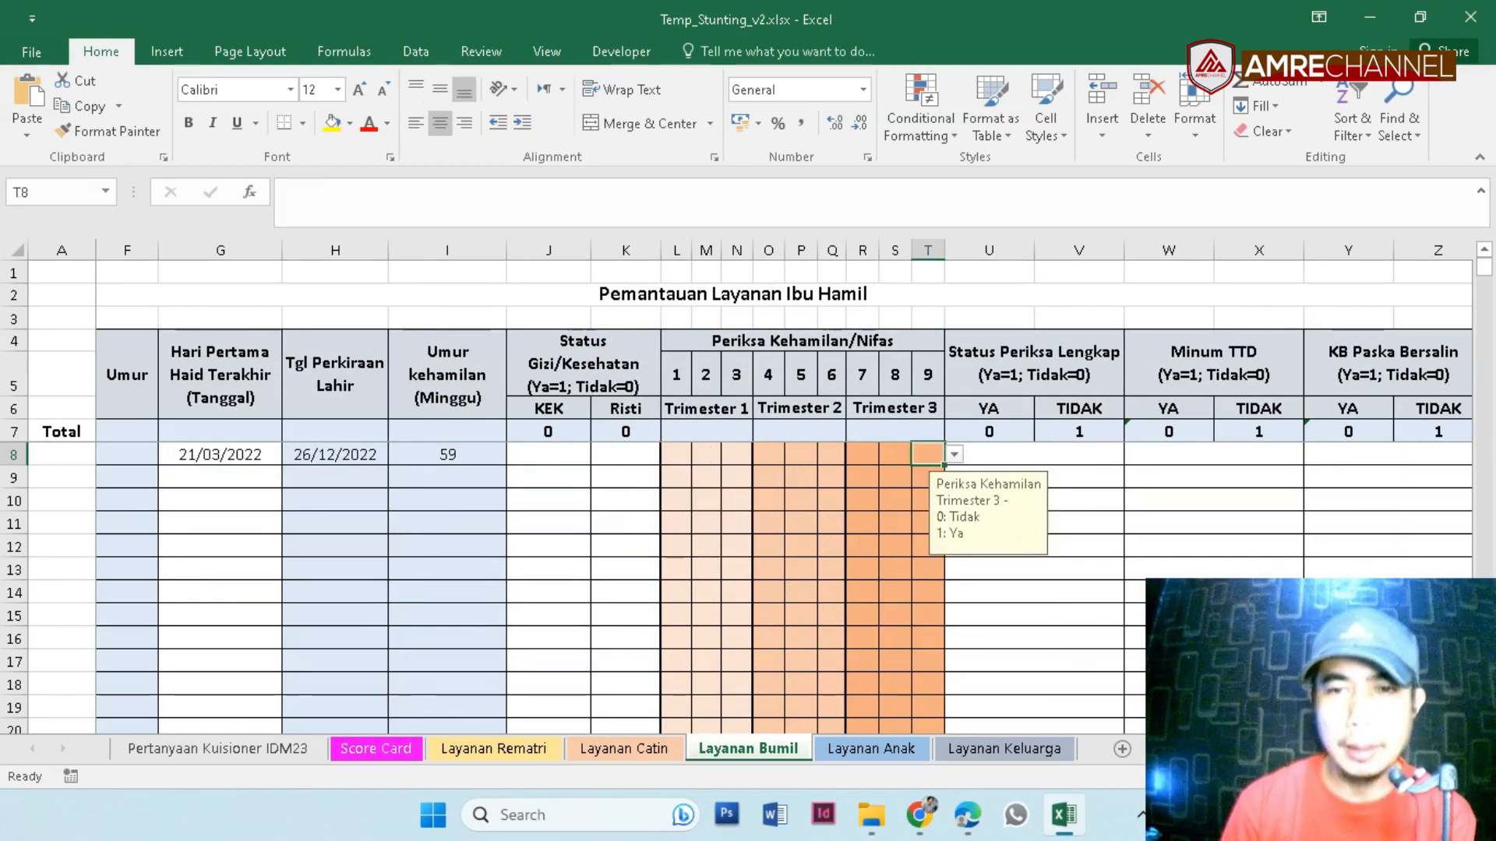
{"action": "left_click", "coordinate": [676, 454]}
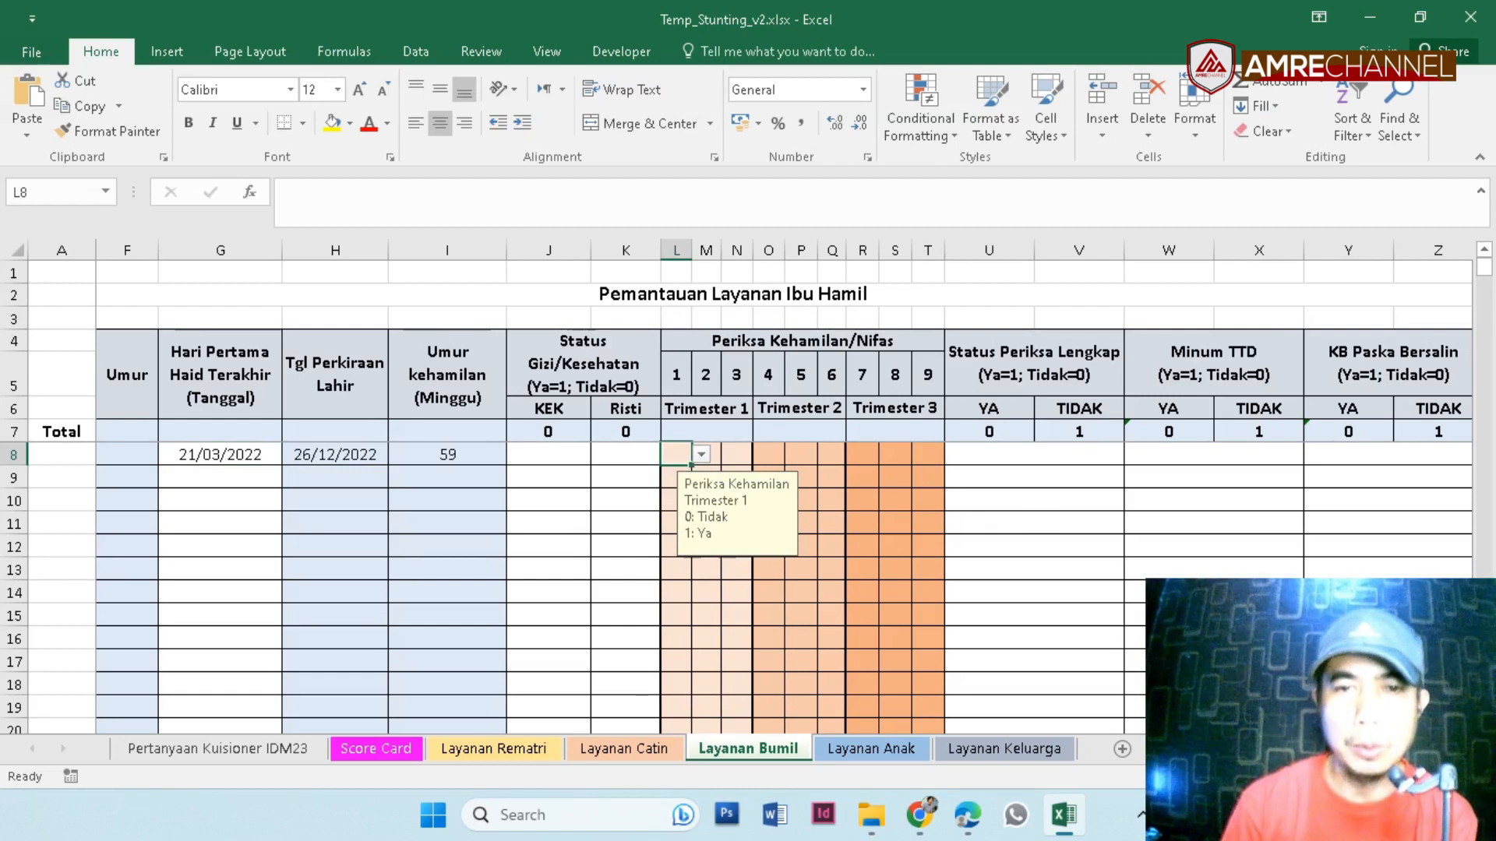
{"action": "left_click", "coordinate": [736, 454]}
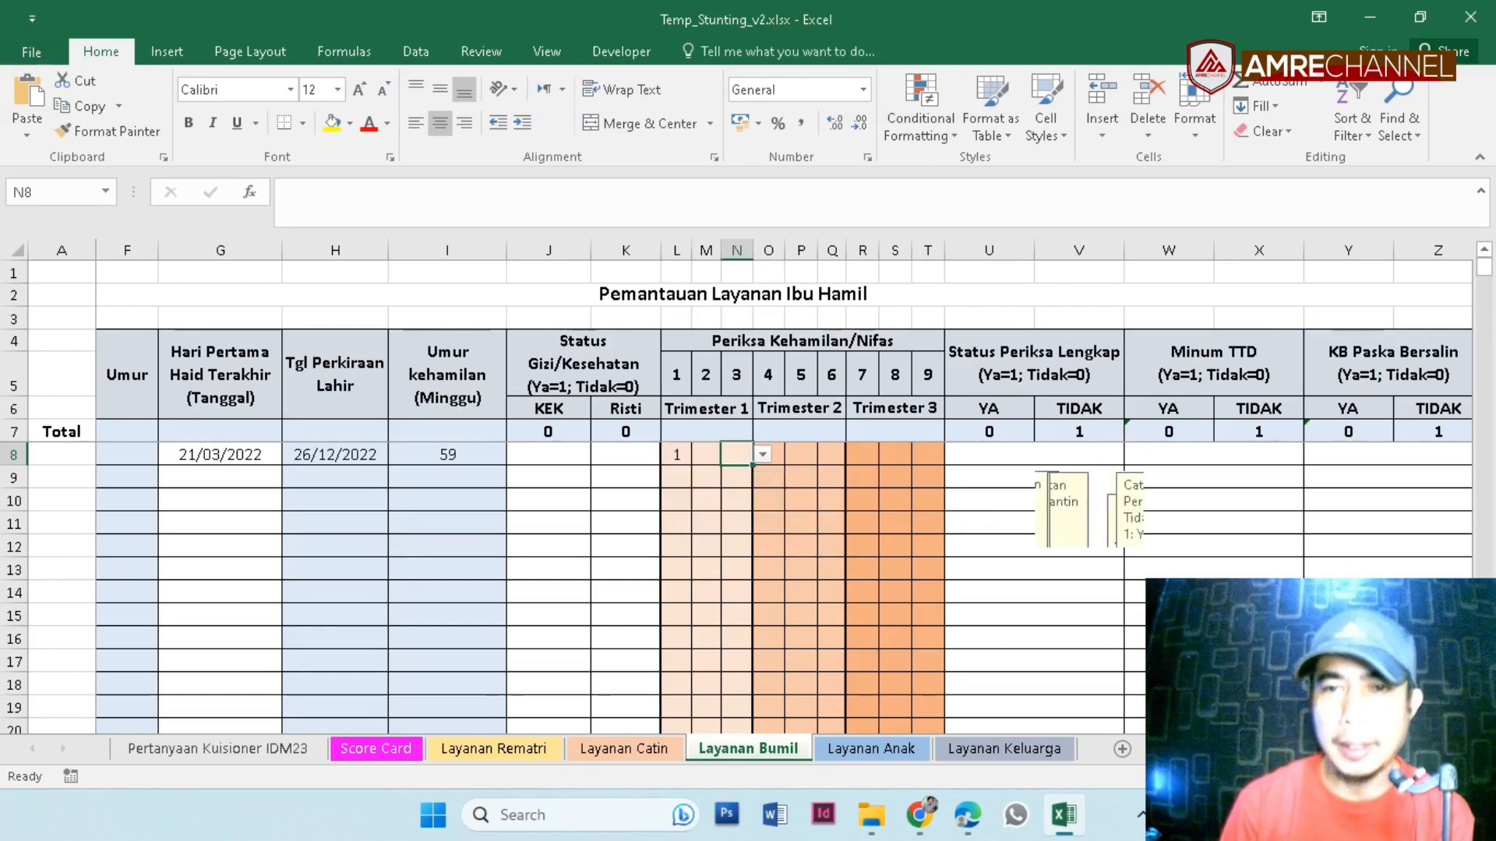
Examine record 1's Status Periksa Lengkap and Bumil KEK fields and the formulas for total and received services.
{"action": "left_click", "coordinate": [1034, 454]}
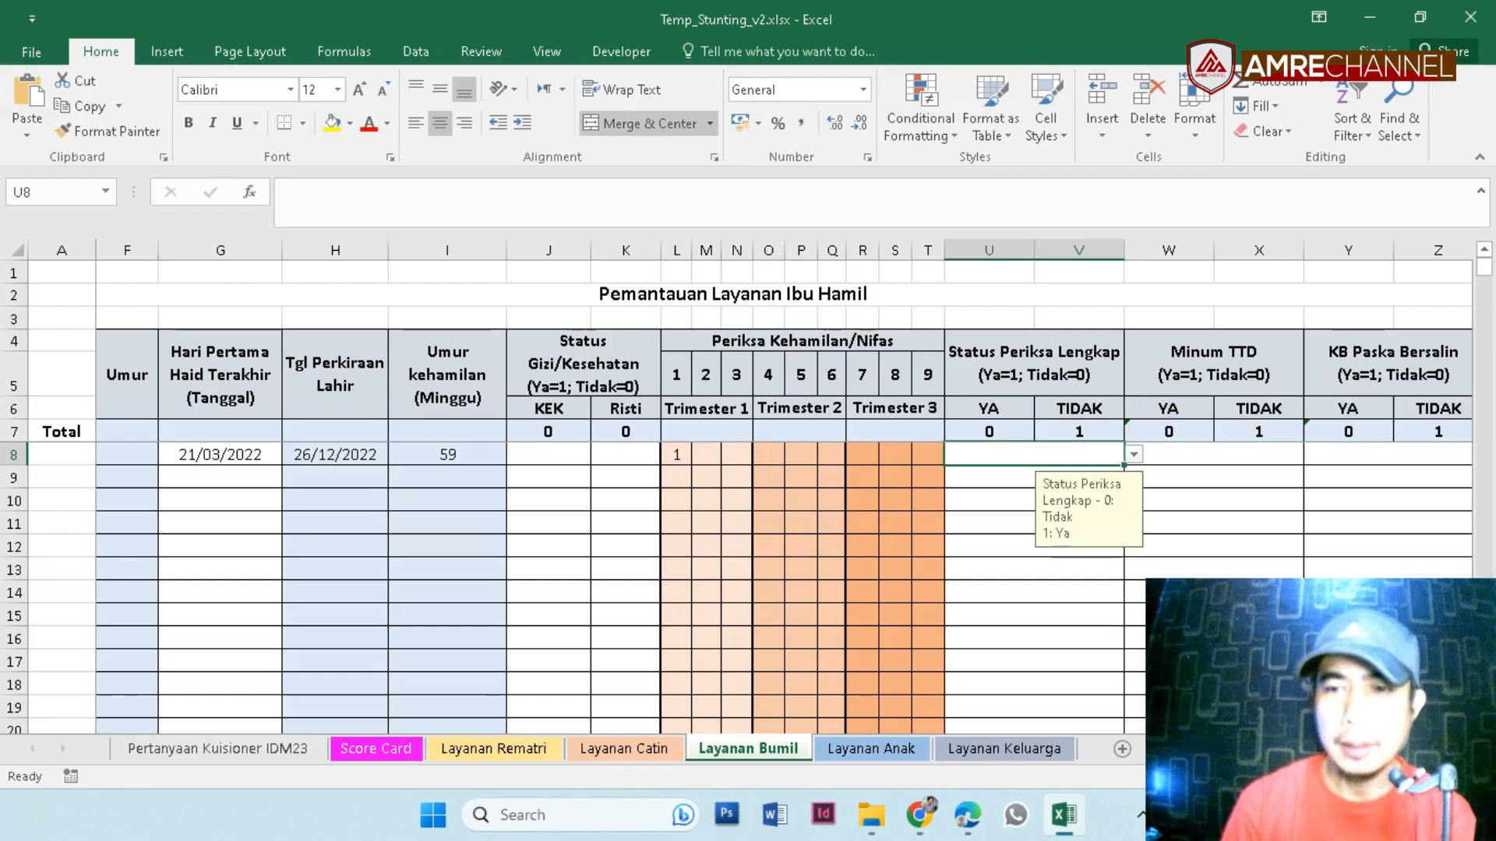
{"action": "scroll", "coordinate": [784, 487], "scroll_direction": "right", "scroll_amount": 1}
{"action": "scroll", "coordinate": [784, 487], "scroll_direction": "right", "scroll_amount": 4}
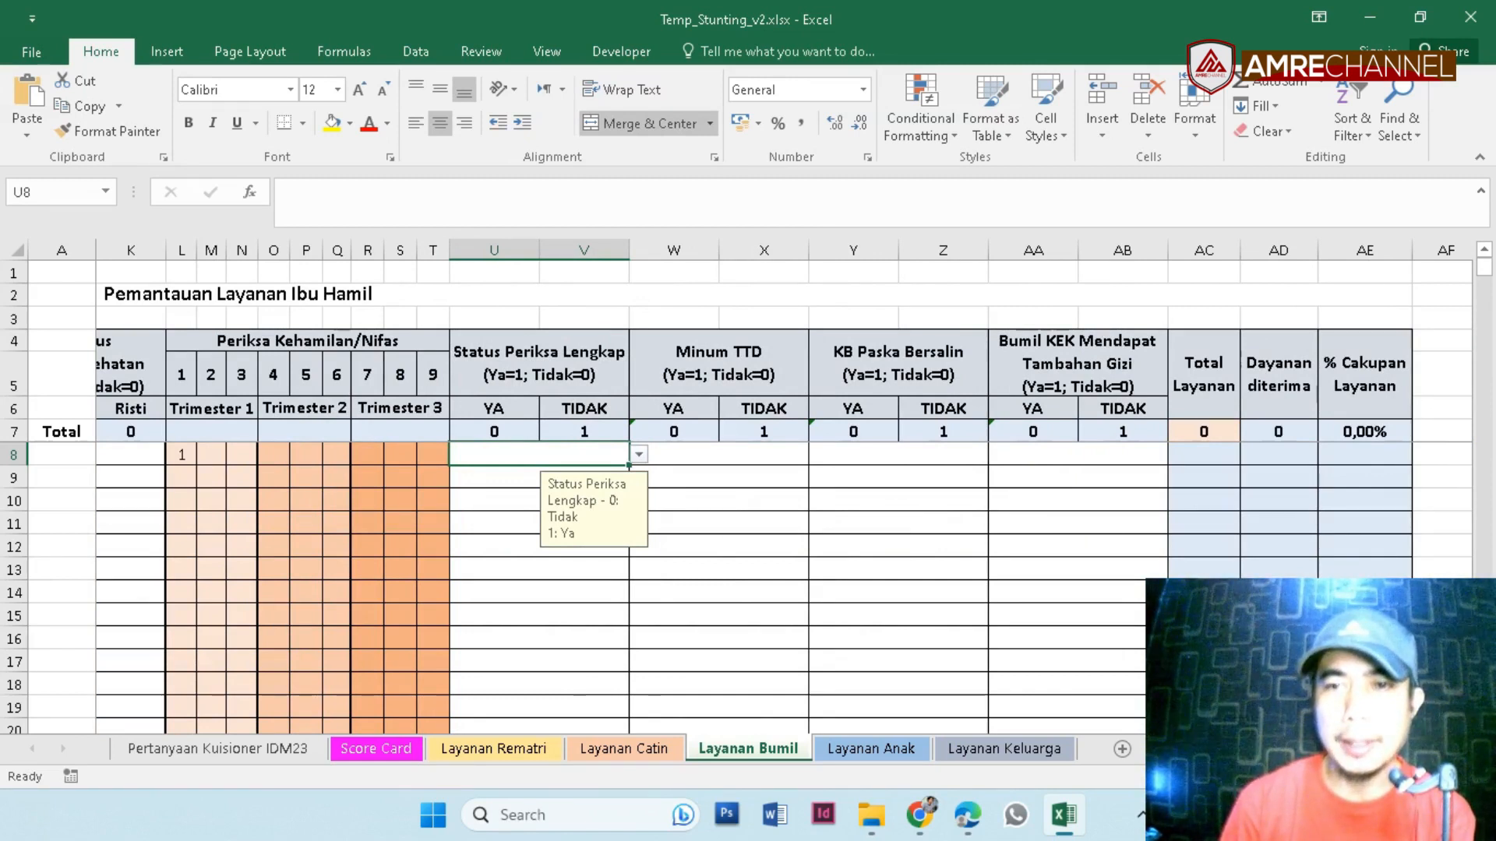
{"action": "left_click", "coordinate": [1078, 454]}
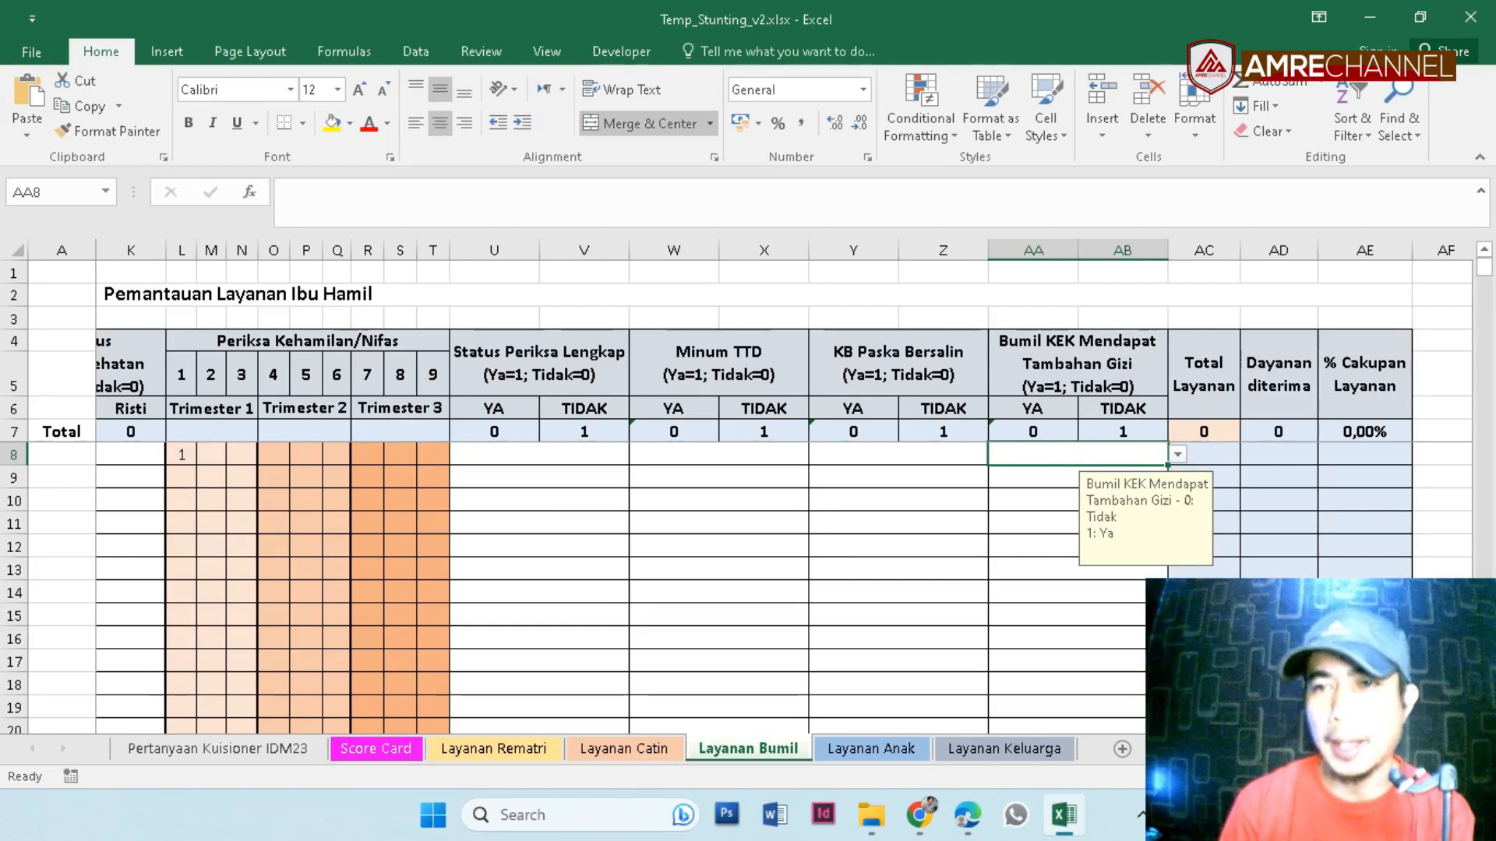
{"action": "left_click", "coordinate": [1278, 455]}
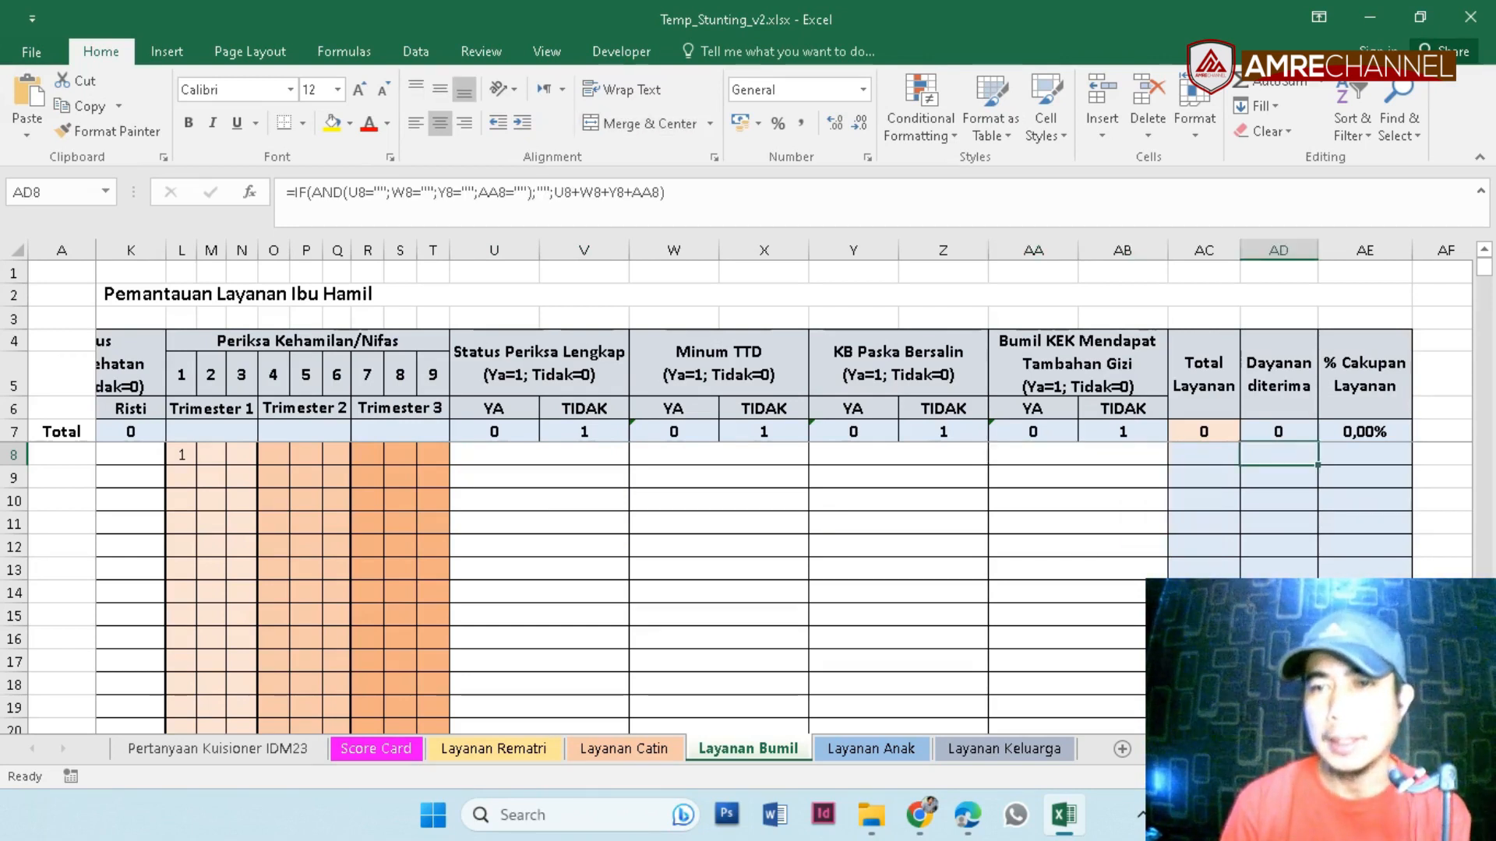
{"action": "left_click", "coordinate": [1204, 455]}
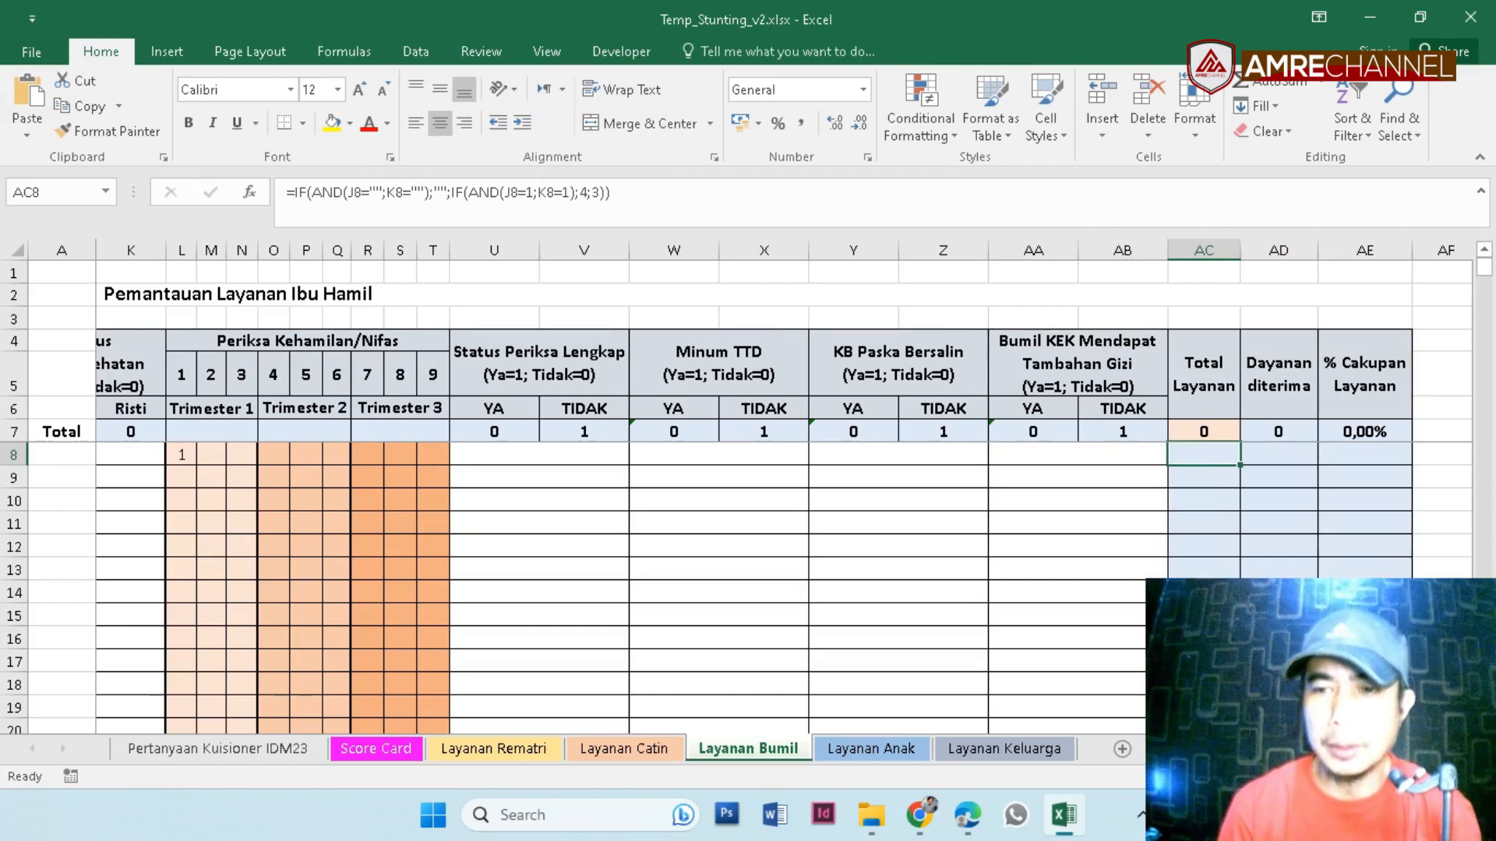
{"action": "scroll", "coordinate": [783, 510], "scroll_direction": "left", "scroll_amount": 5}
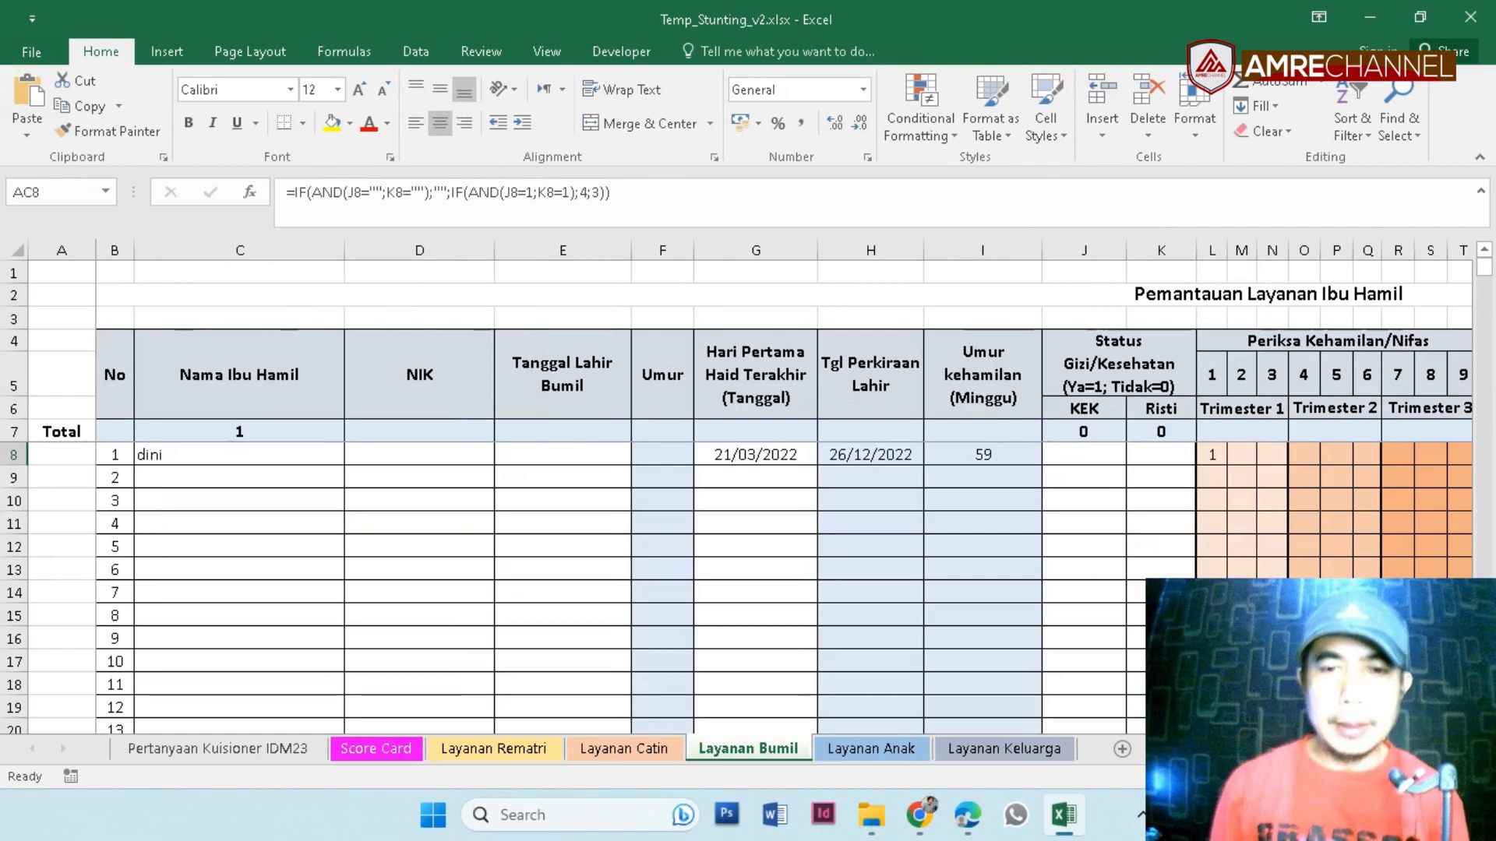
On the Layanan Anak sheet, review the child identity, parent name, parent gender and Gizi Kurang fields of record 1.
{"action": "left_click", "coordinate": [871, 749]}
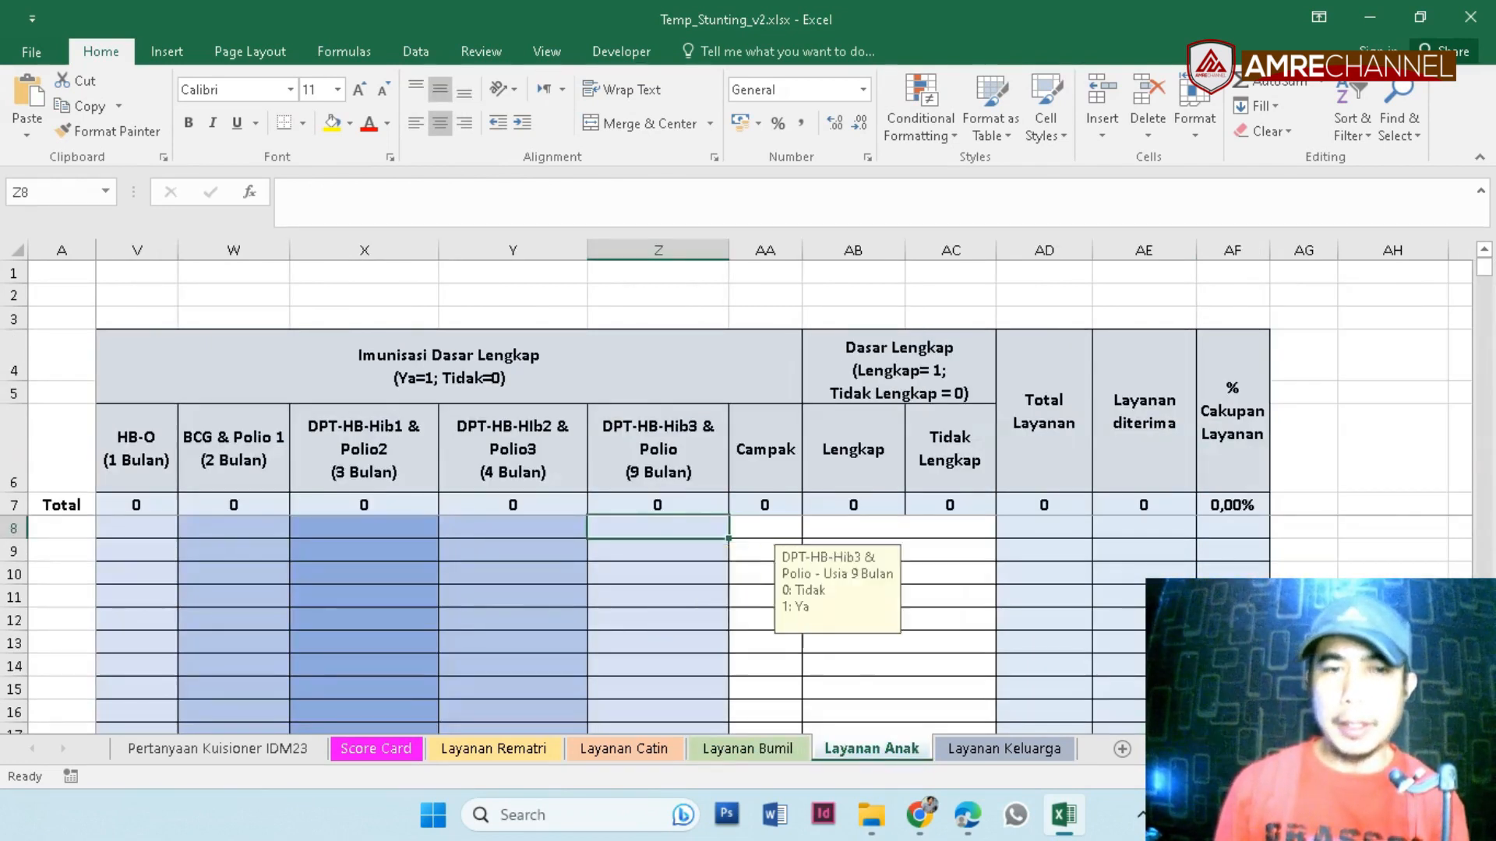
{"action": "scroll", "coordinate": [784, 487], "scroll_direction": "left", "scroll_amount": 10}
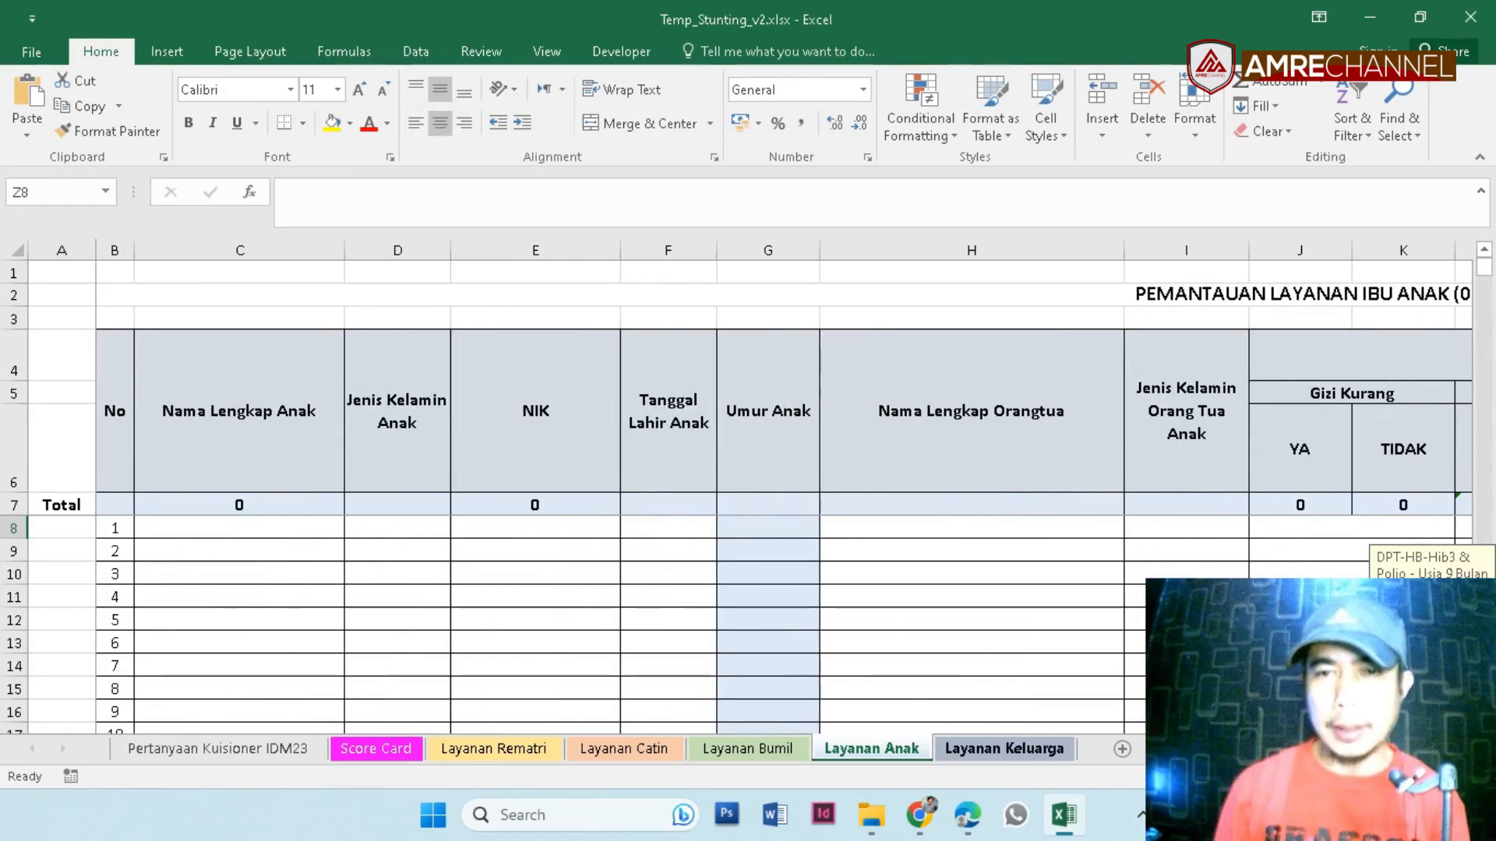
{"action": "left_click", "coordinate": [970, 527]}
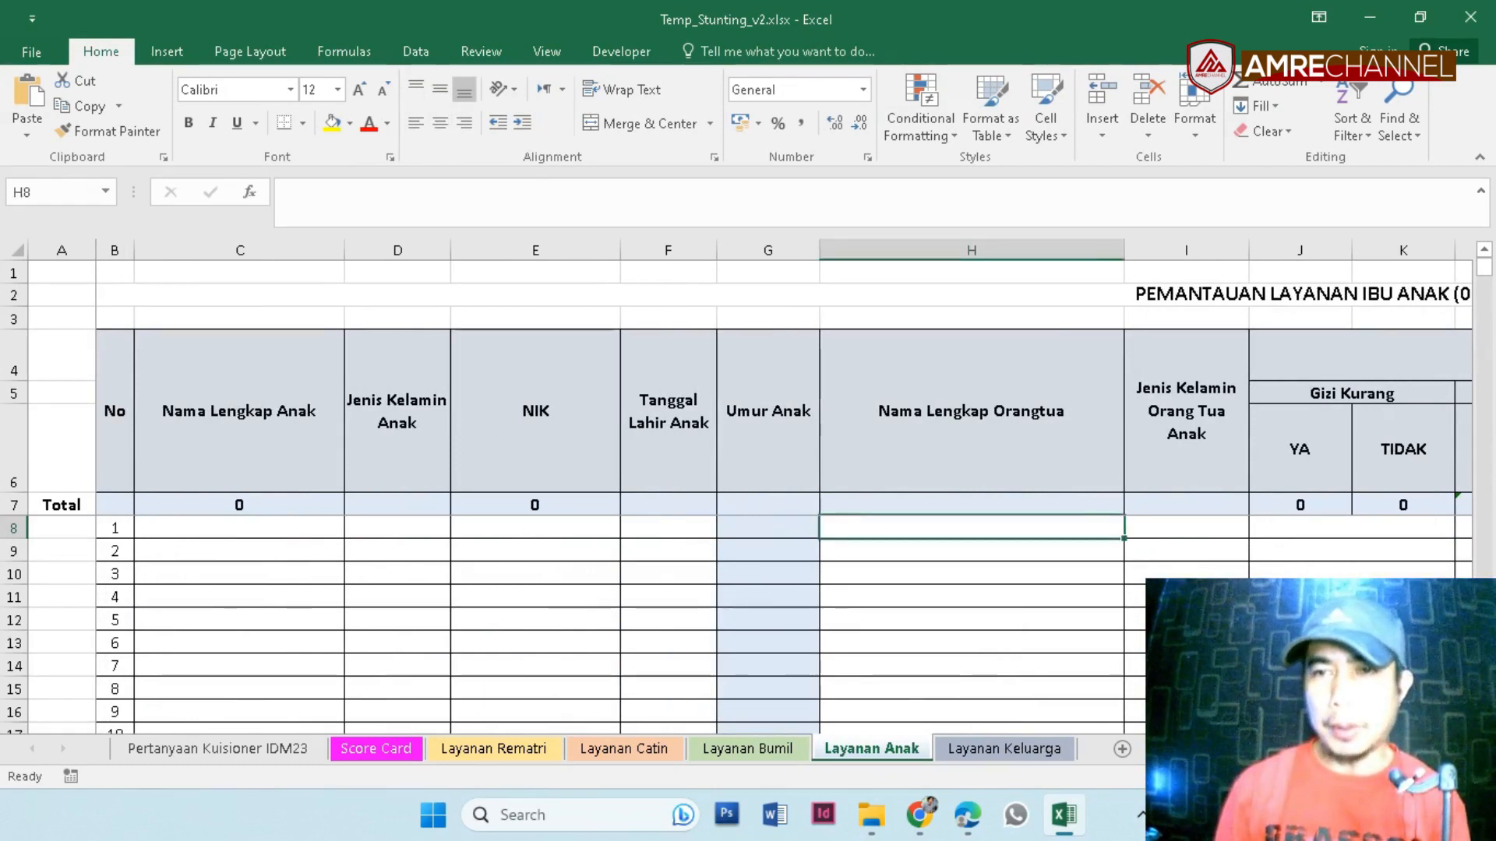
{"action": "left_click", "coordinate": [1186, 527]}
{"action": "scroll", "coordinate": [1186, 528], "scroll_direction": "right", "scroll_amount": 4}
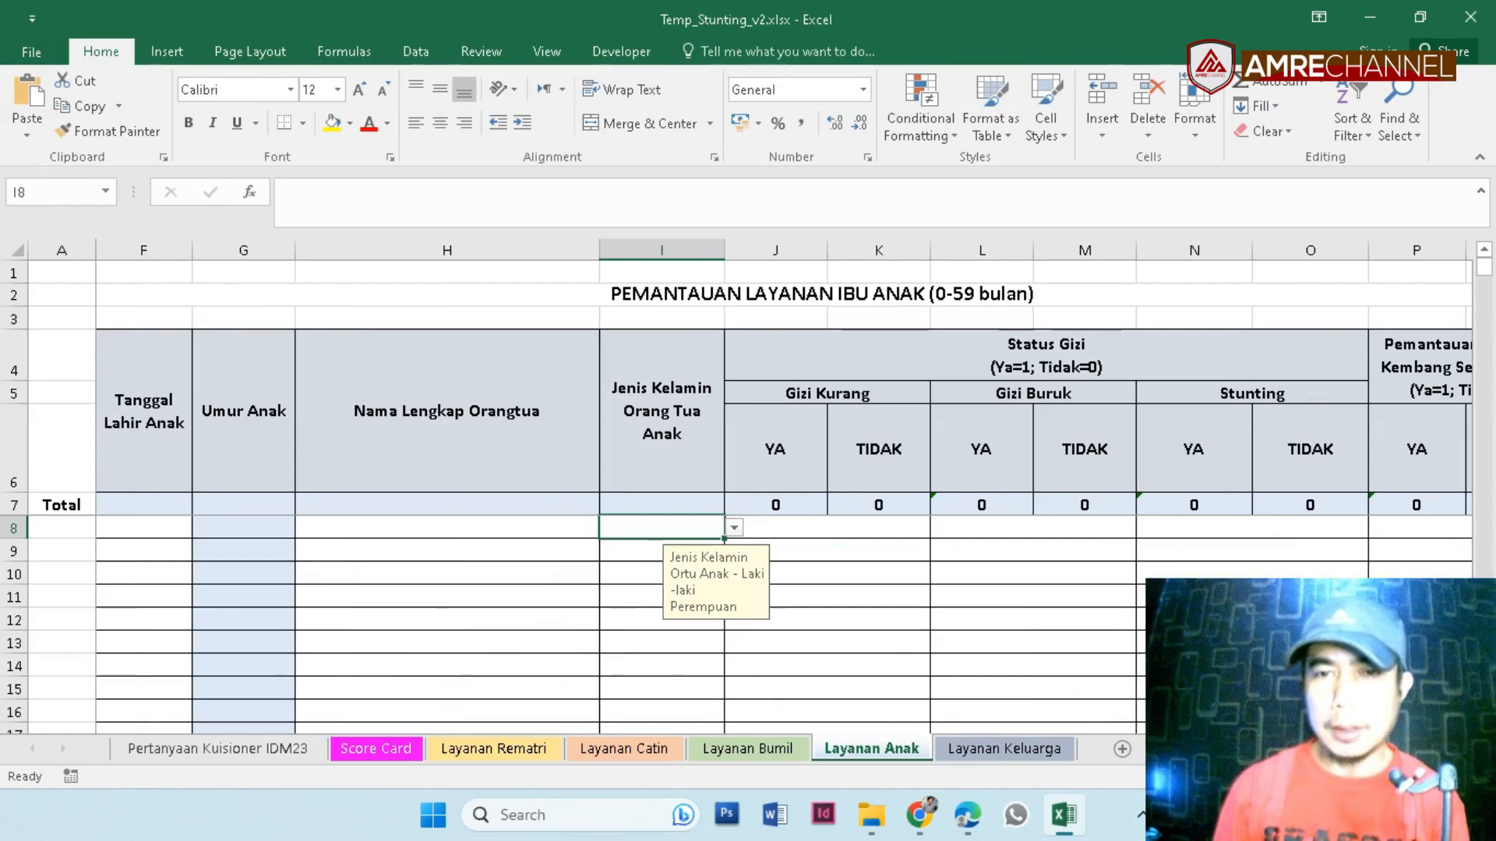
{"action": "left_click", "coordinate": [827, 527]}
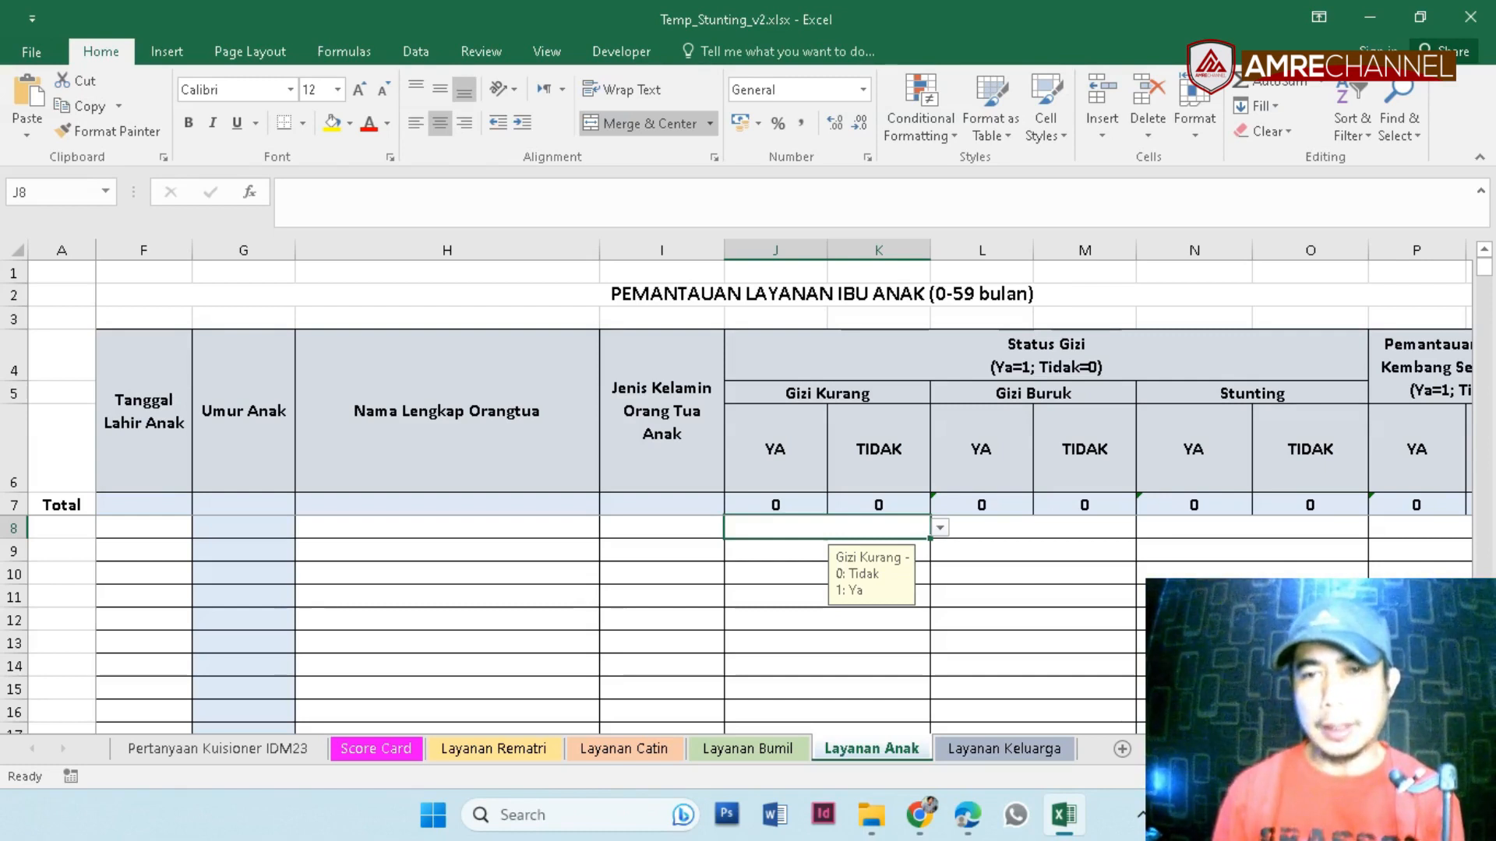
On the Layanan Anak sheet, review record 1's Gizi Buruk and Stunting fields and the growth monitoring, BKB/PAUD, extra nutrition, immunisation and service coverage columns.
{"action": "left_click", "coordinate": [1033, 527]}
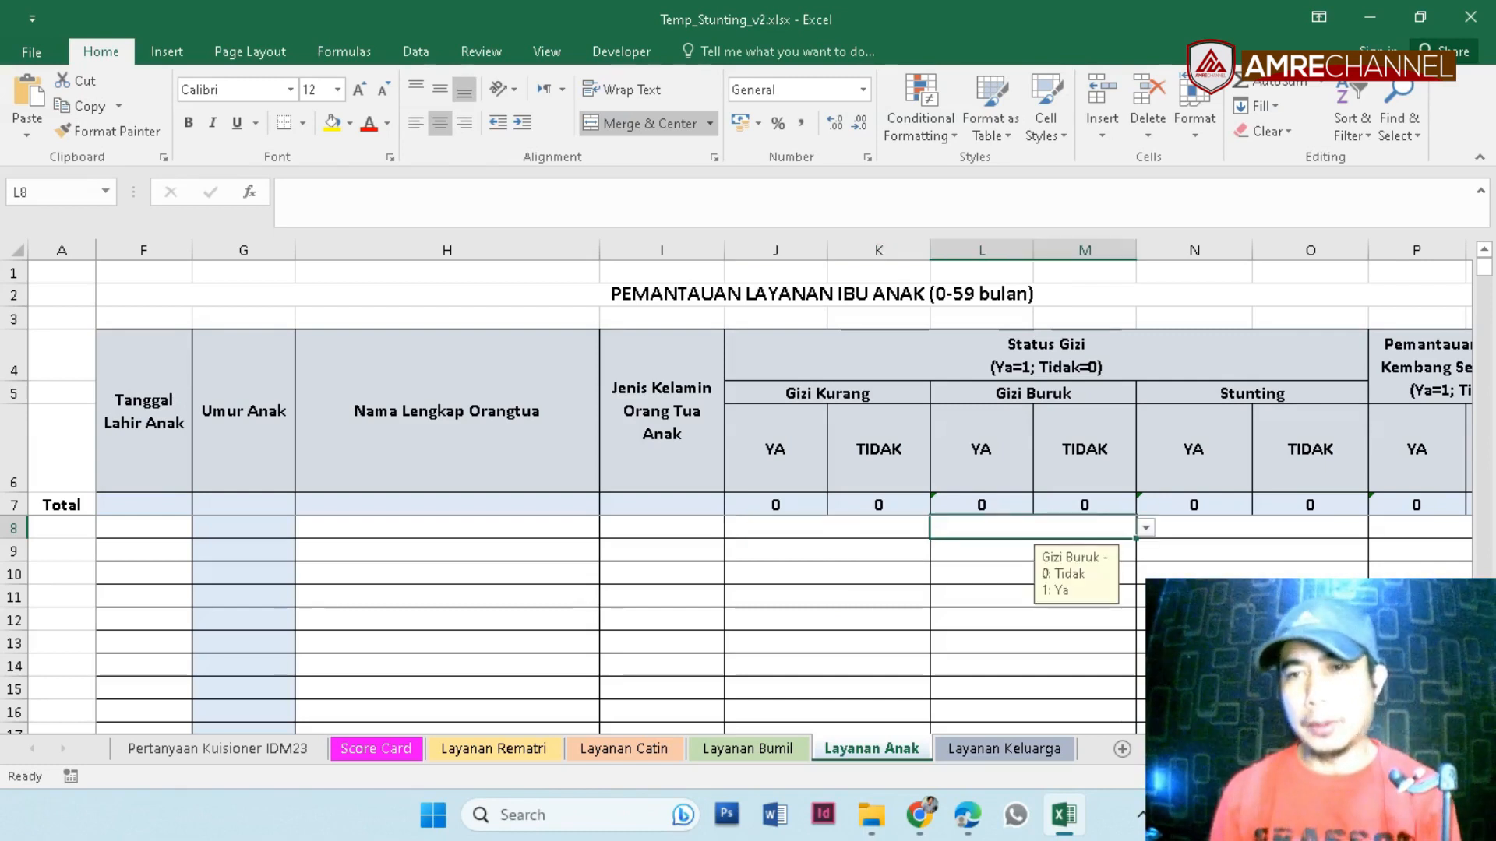
{"action": "left_click", "coordinate": [1252, 528]}
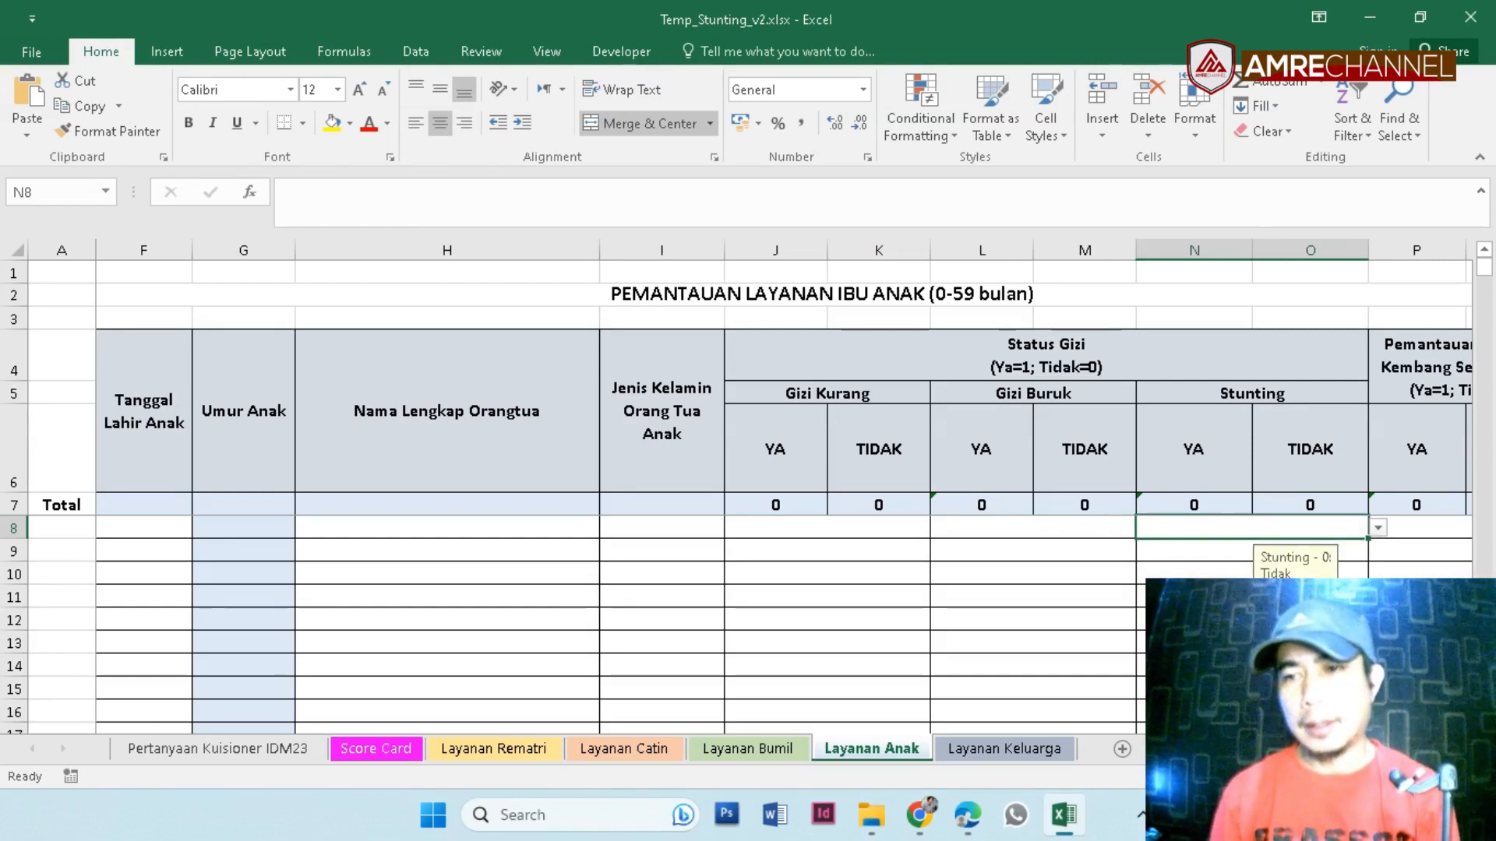
{"action": "scroll", "coordinate": [783, 527], "scroll_direction": "right", "scroll_amount": 1}
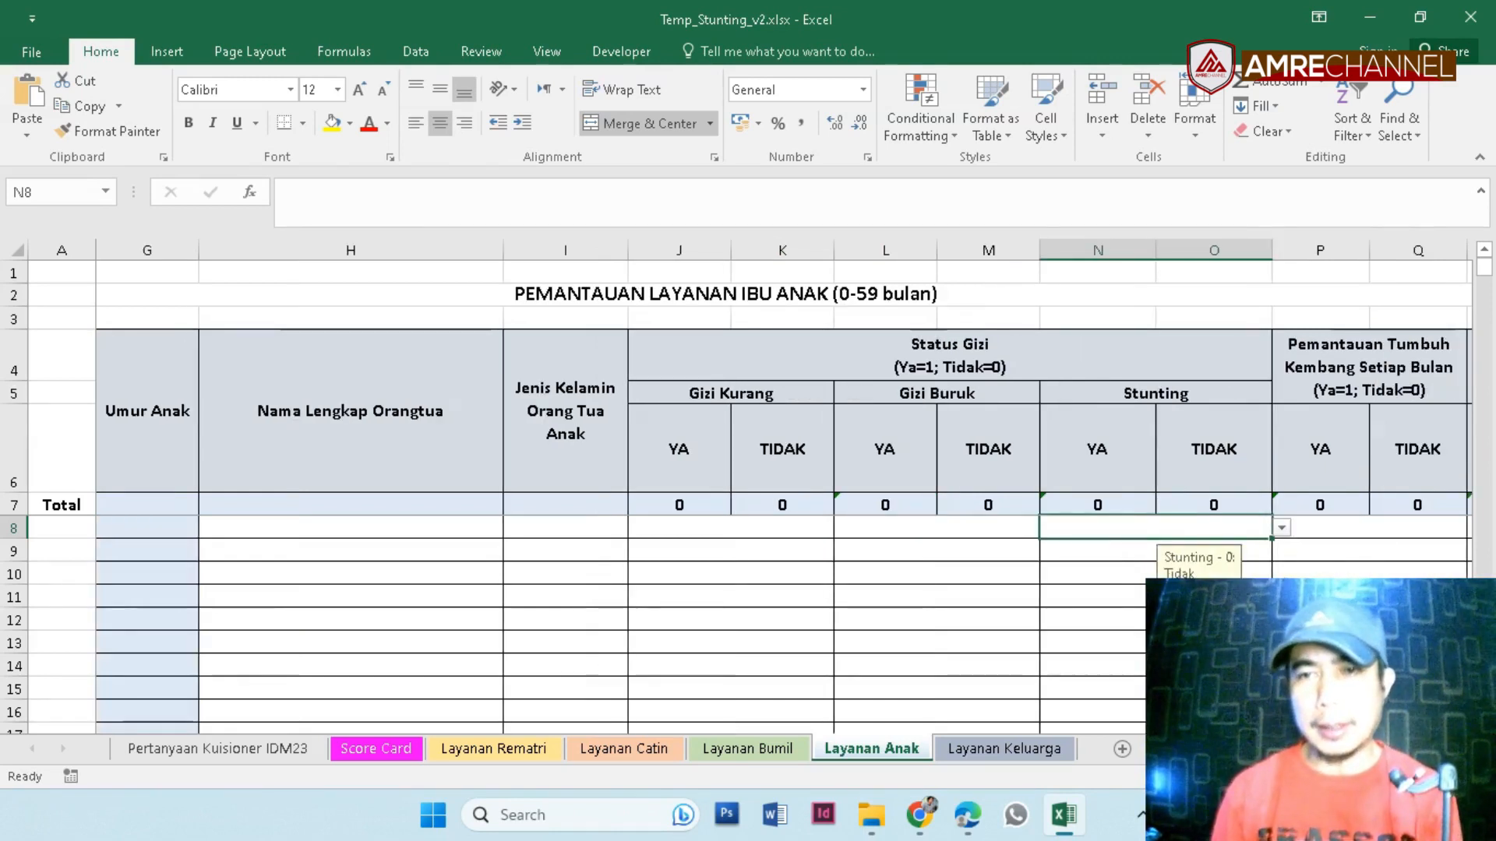
{"action": "scroll", "coordinate": [783, 527], "scroll_direction": "right", "scroll_amount": 1}
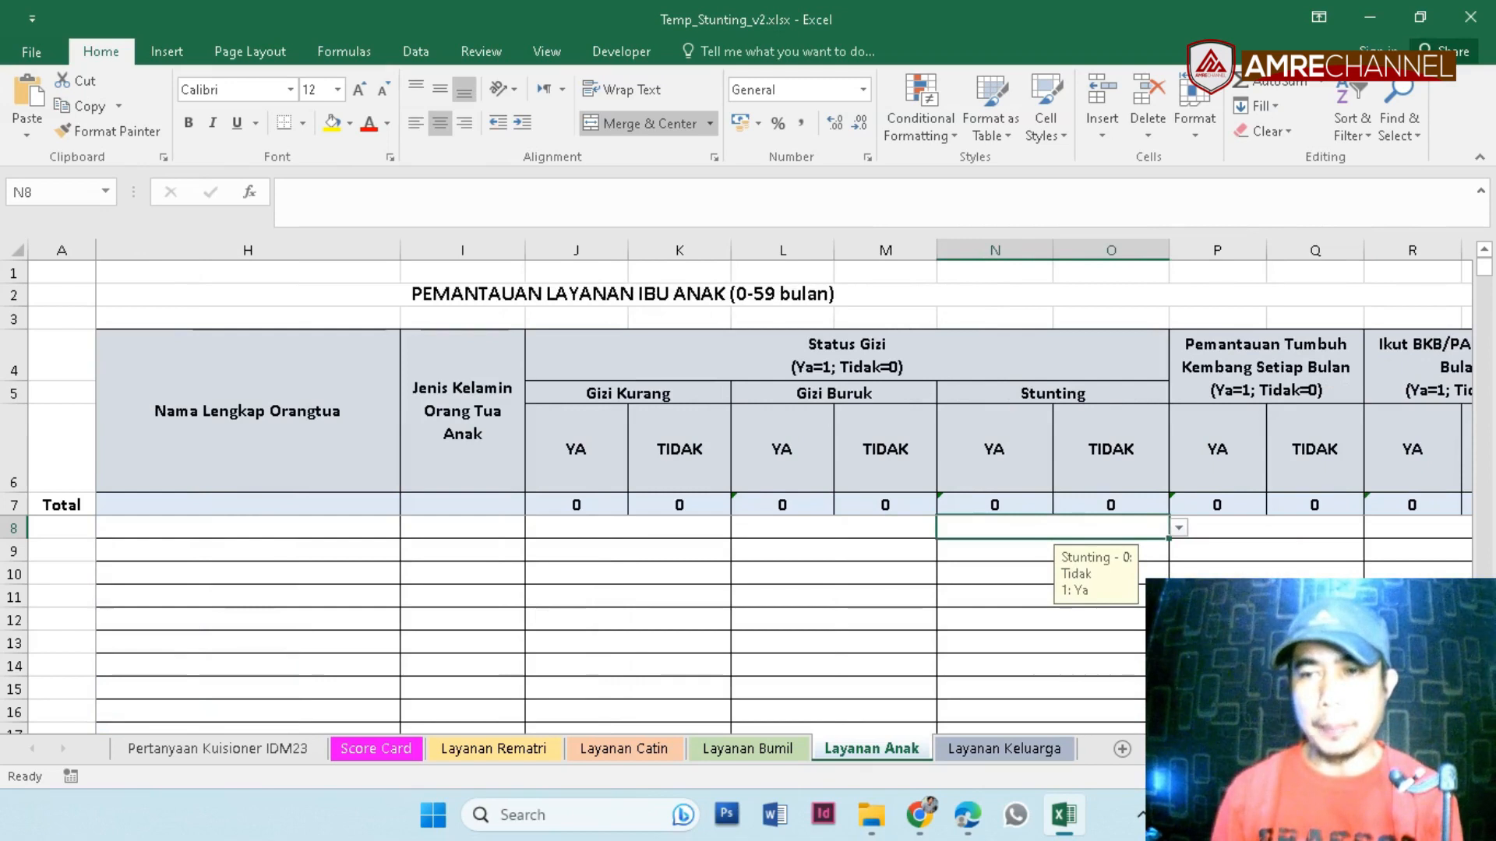
{"action": "scroll", "coordinate": [784, 527], "scroll_direction": "right", "scroll_amount": 3}
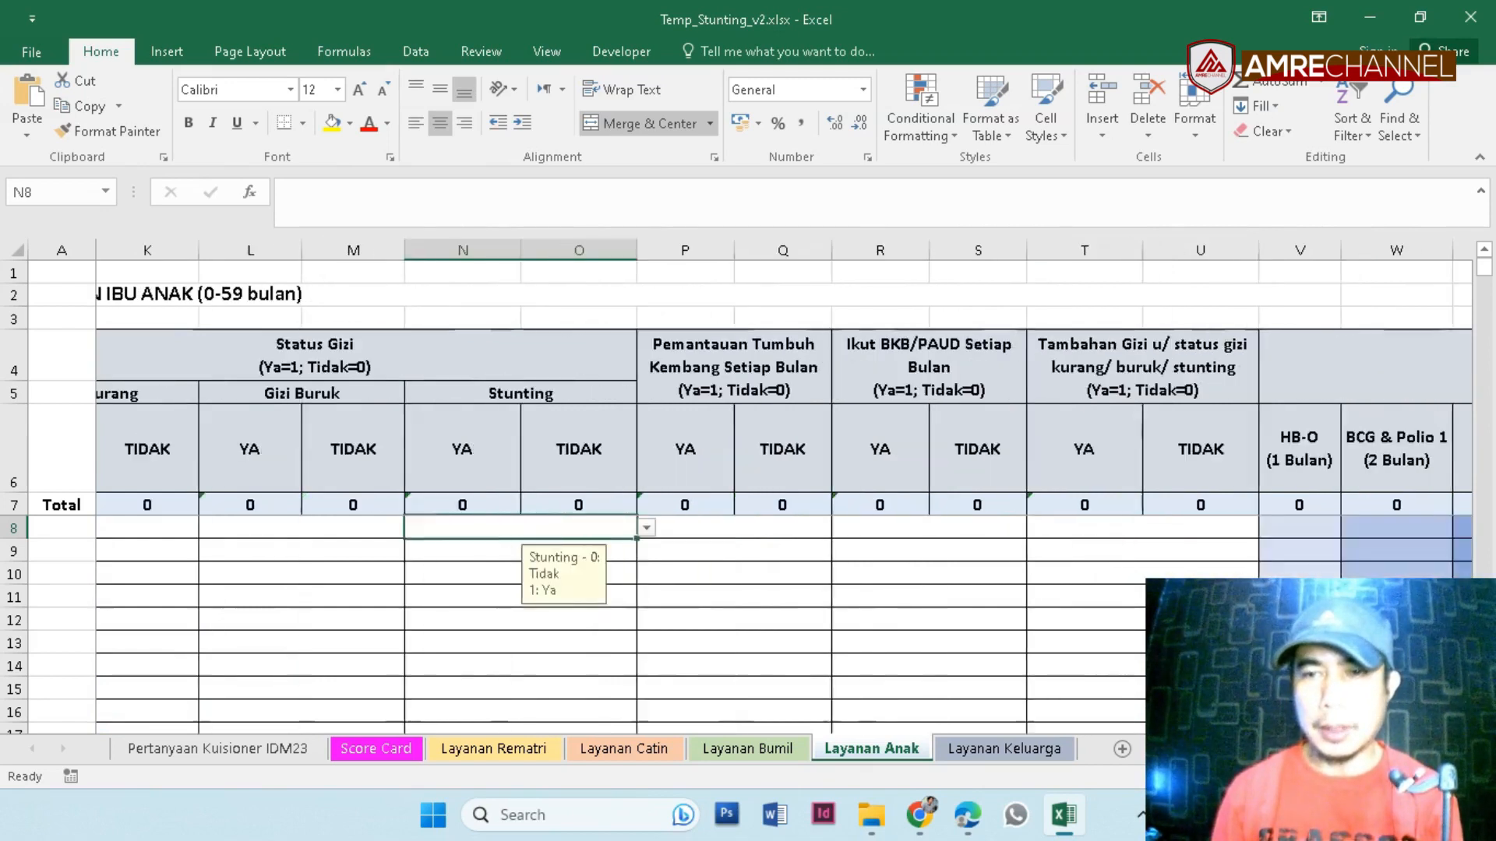
{"action": "scroll", "coordinate": [784, 528], "scroll_direction": "right", "scroll_amount": 3}
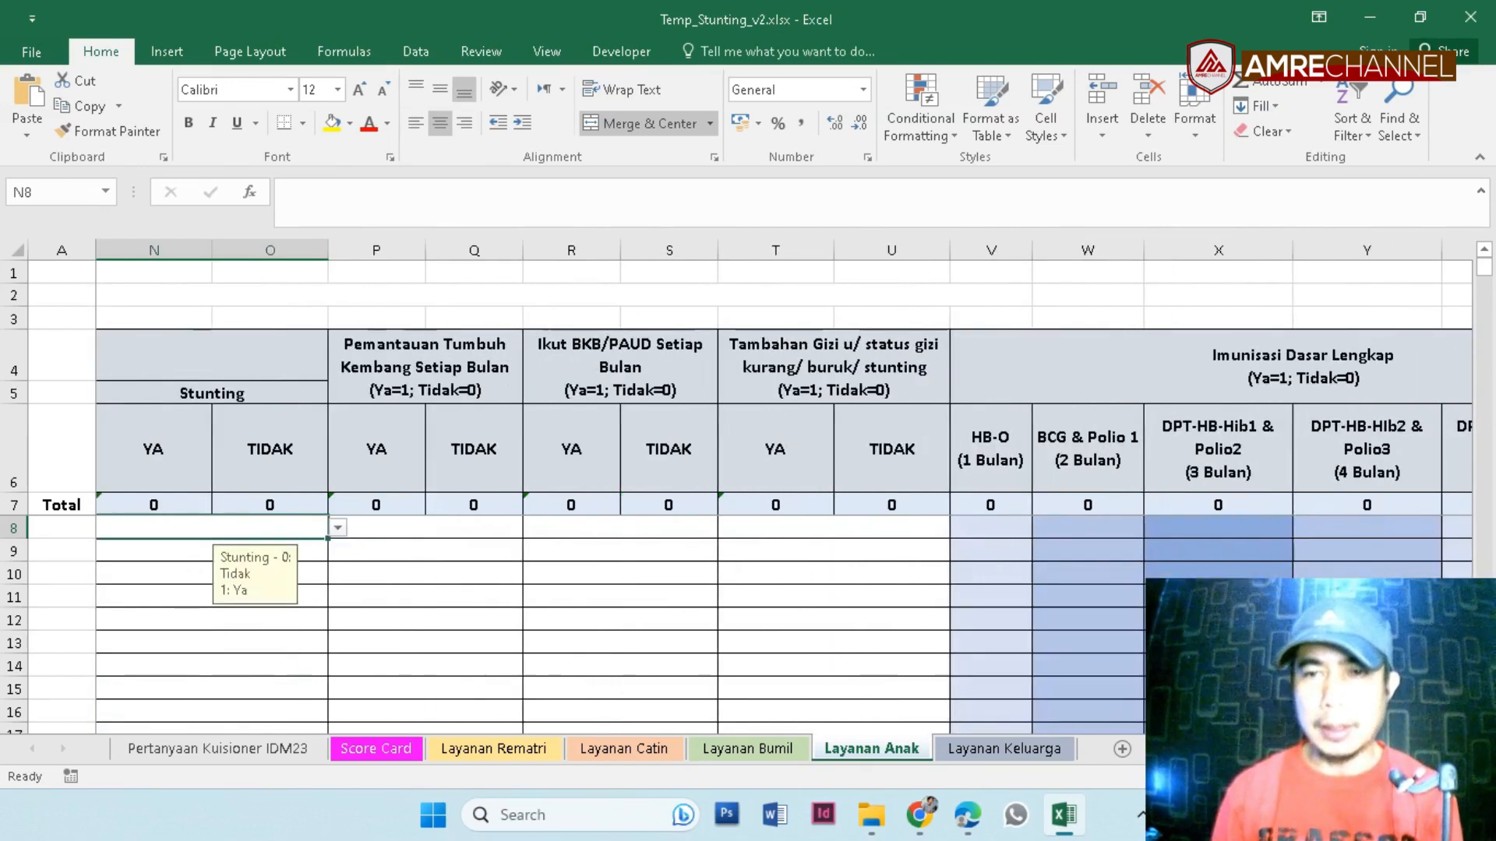
{"action": "scroll", "coordinate": [784, 527], "scroll_direction": "right", "scroll_amount": 5}
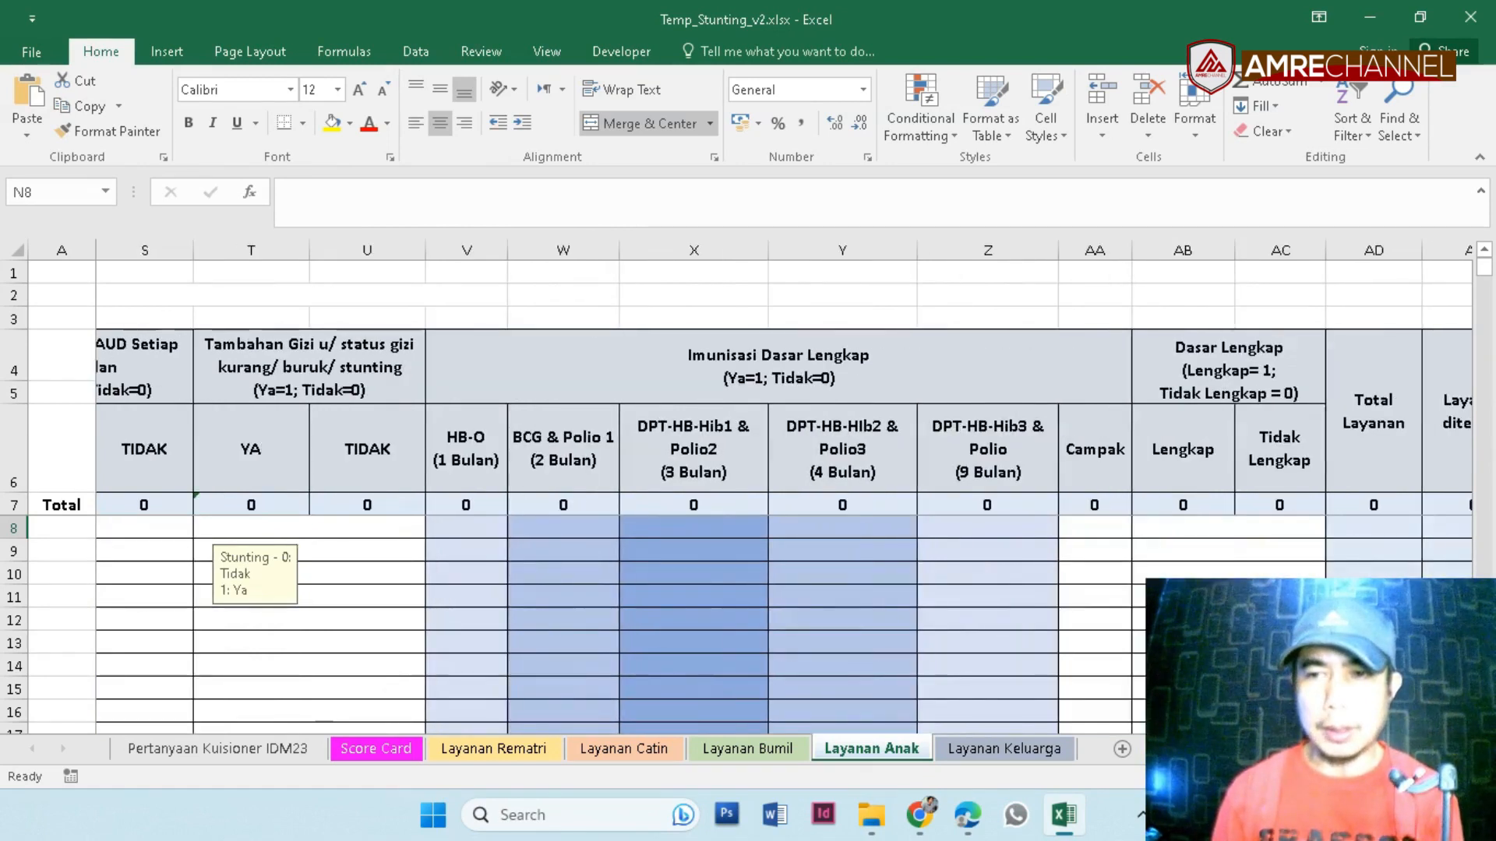
{"action": "scroll", "coordinate": [783, 528], "scroll_direction": "right", "scroll_amount": 4}
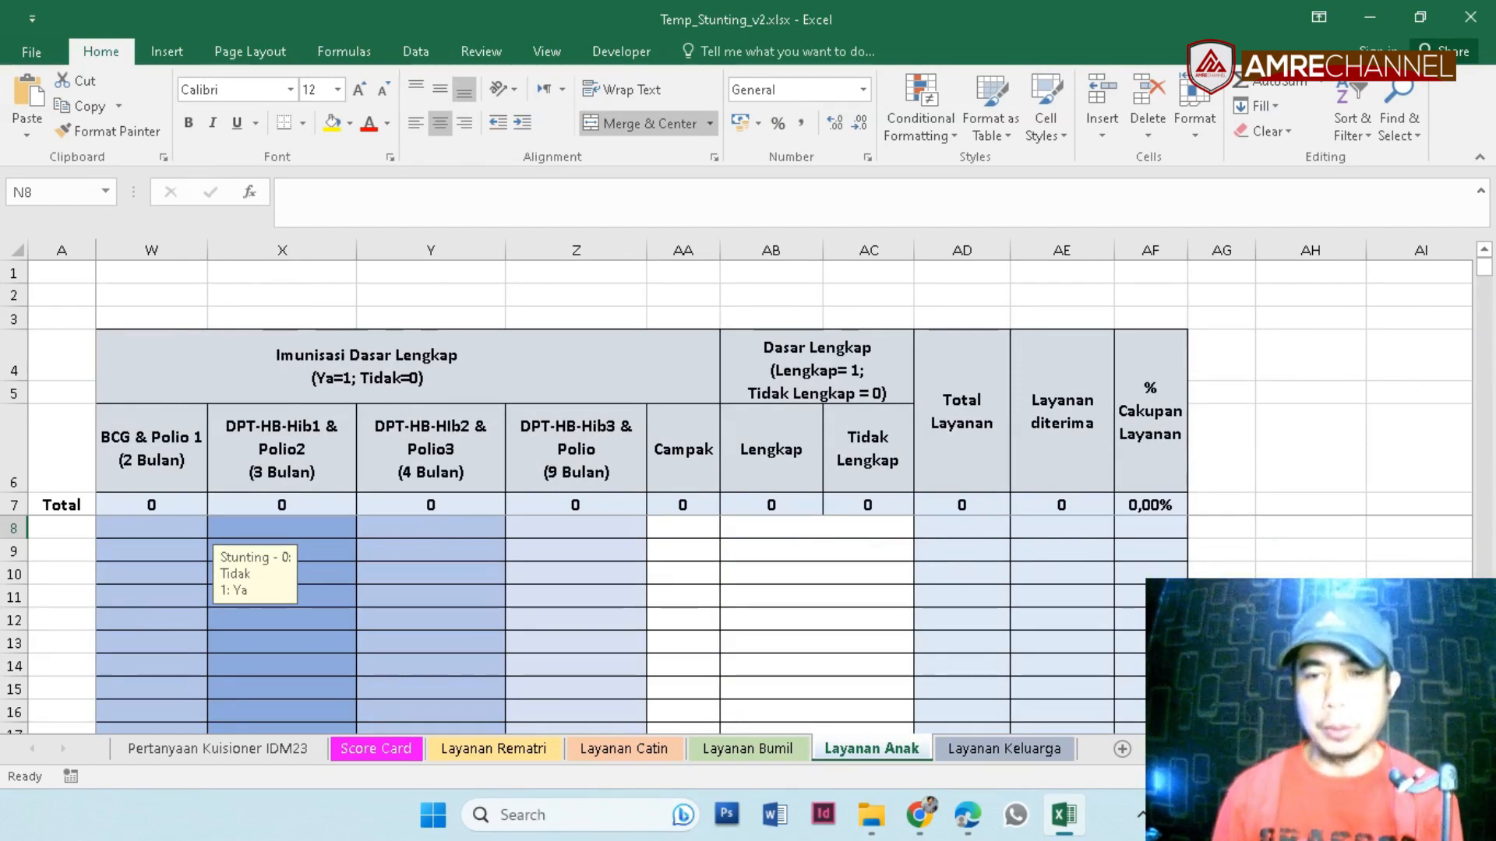
Open the Layanan Keluarga sheet to examine the monitoring table for at-risk families.
{"action": "left_click", "coordinate": [1004, 748]}
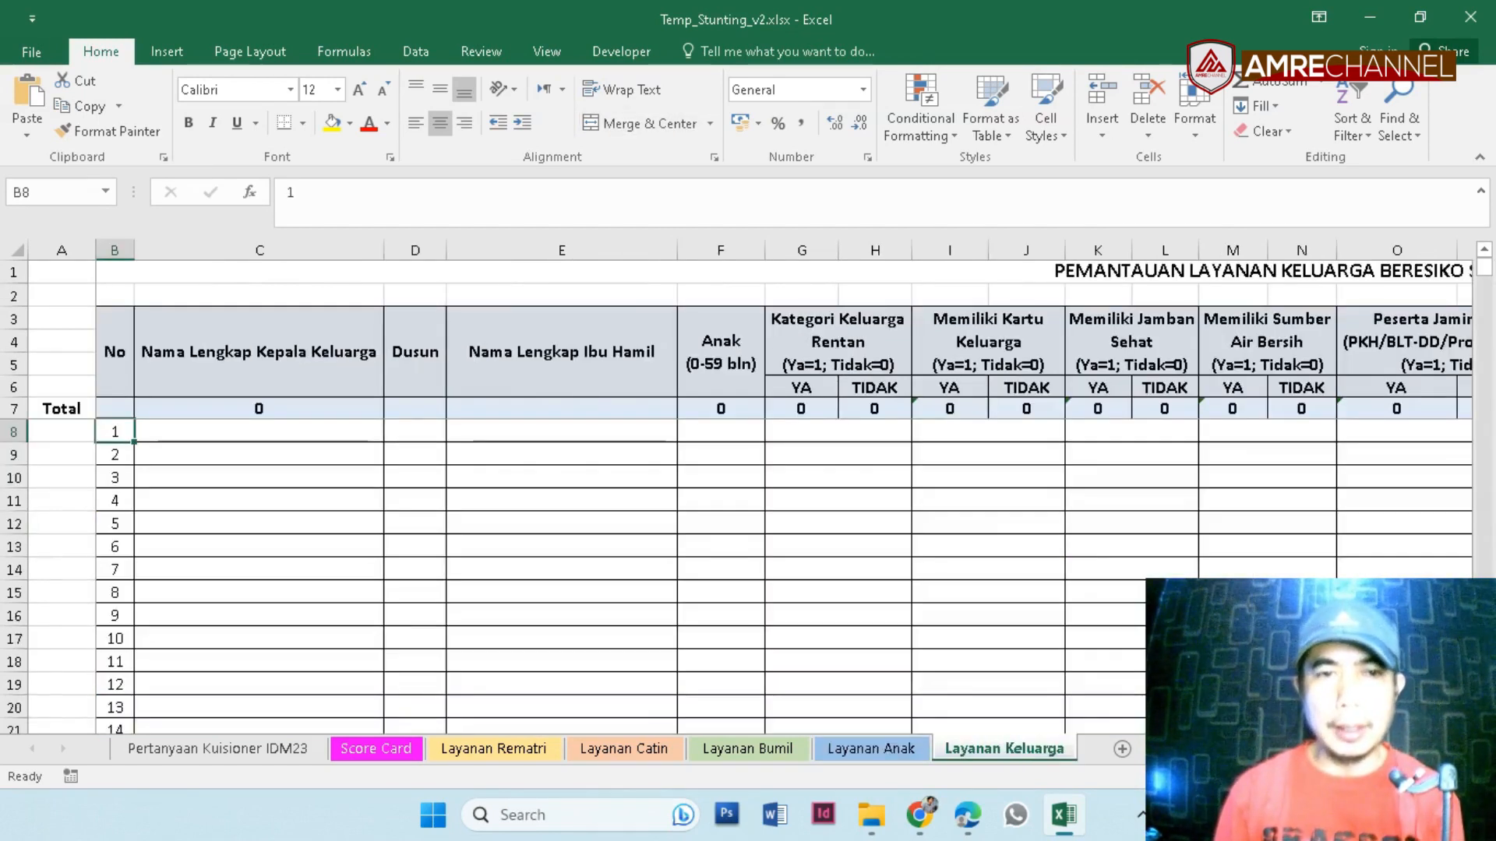